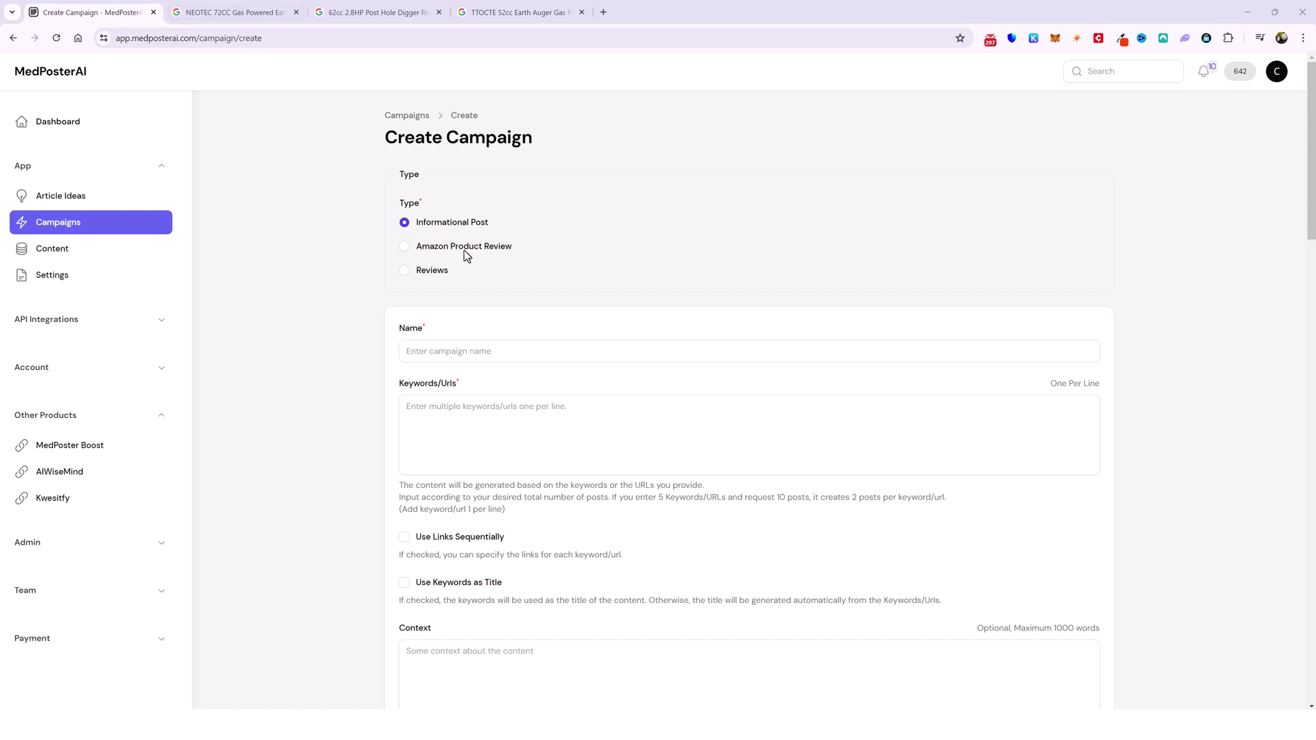
- Review the Medium articles in the Google results for the NEOTEC 72CC, 62cc 2.8HP and TTOCTE 52cc searches and return to the campaign form
{"action": "left_click", "coordinate": [257, 14]}
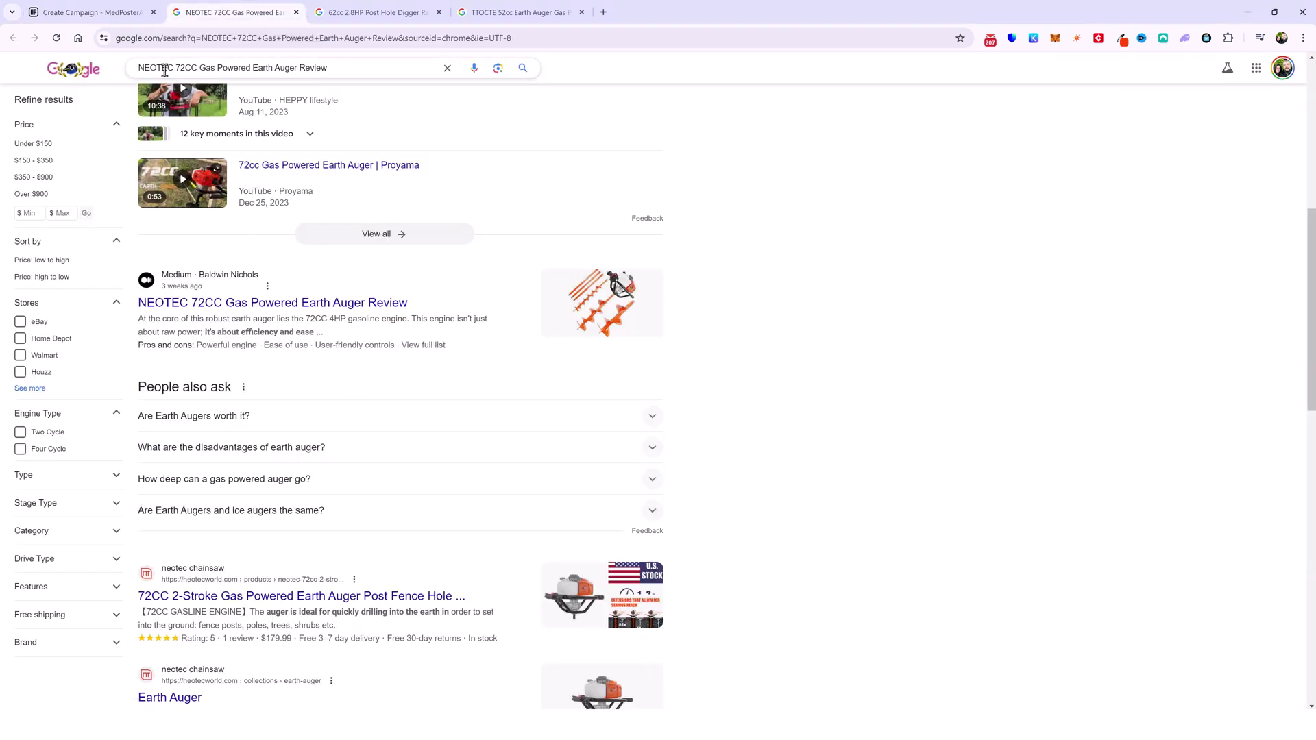
{"action": "scroll", "coordinate": [351, 261], "scroll_direction": "up", "scroll_amount": 1}
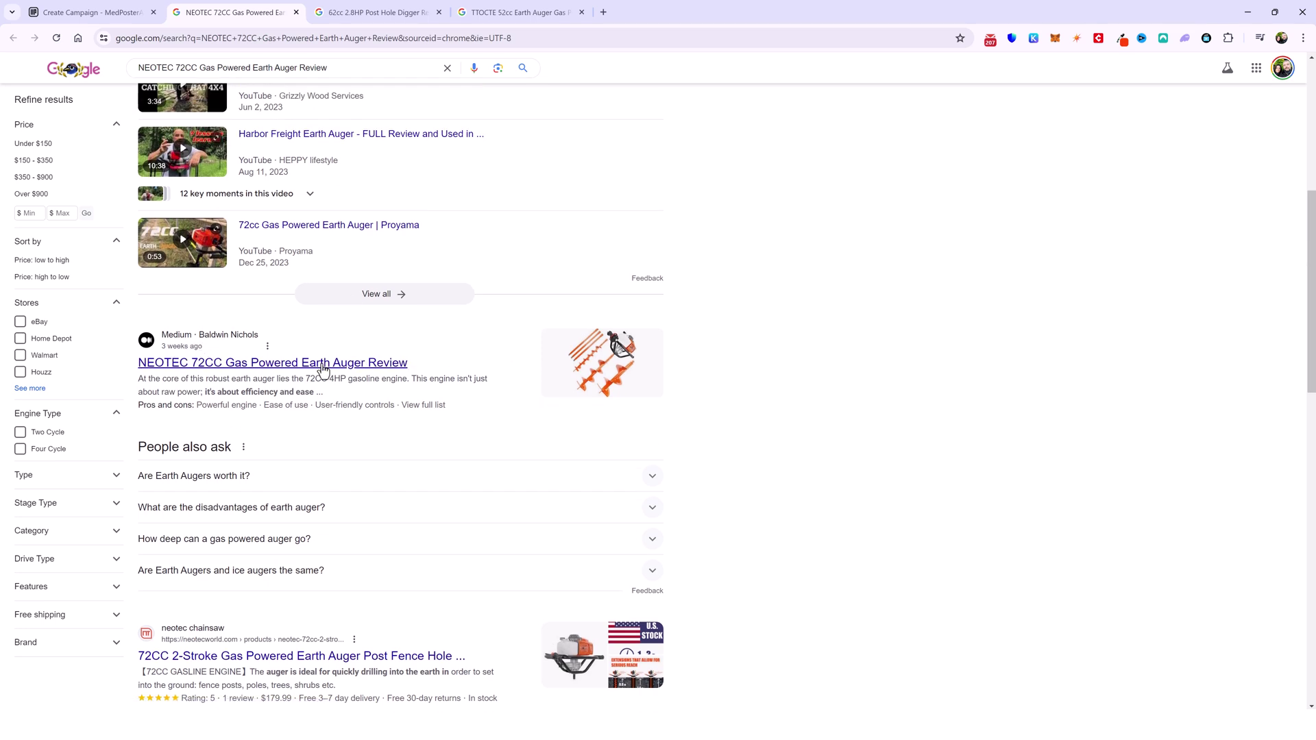
{"action": "scroll", "coordinate": [355, 400], "scroll_direction": "down", "scroll_amount": 2}
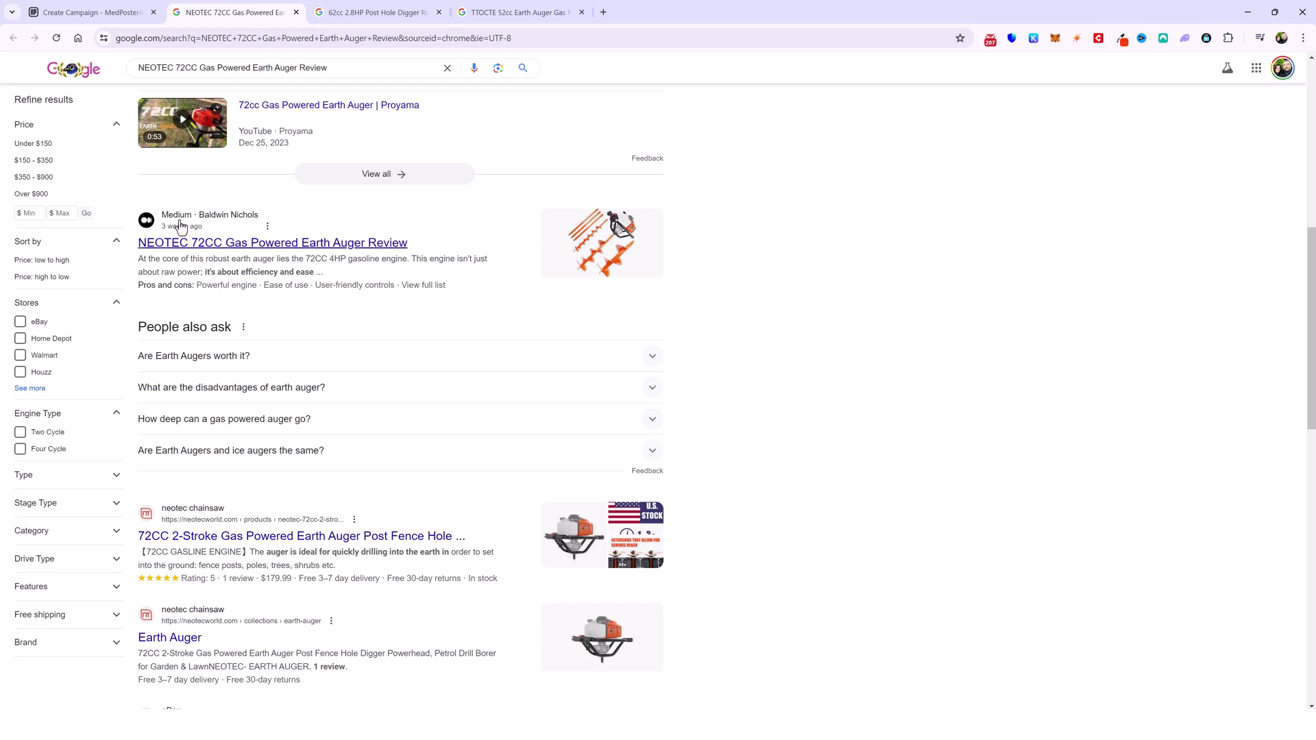
{"action": "left_click", "coordinate": [384, 13]}
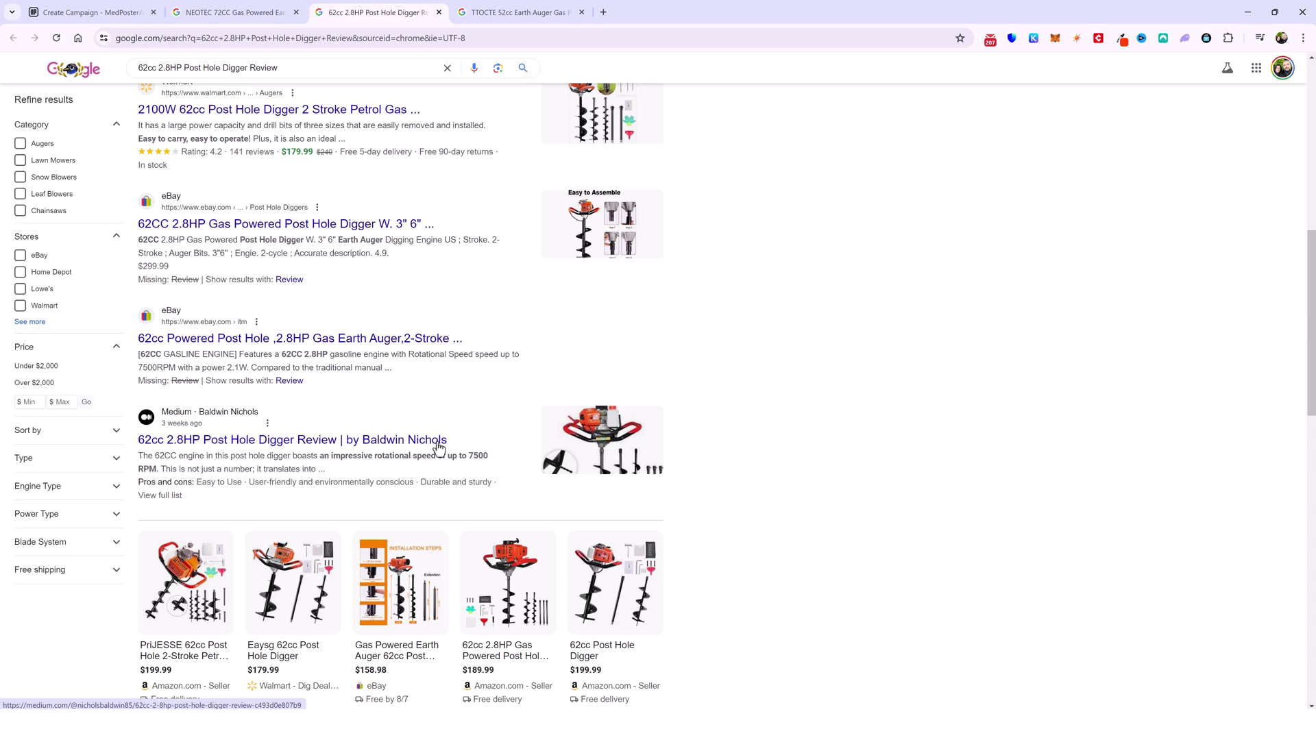
{"action": "left_click", "coordinate": [519, 12]}
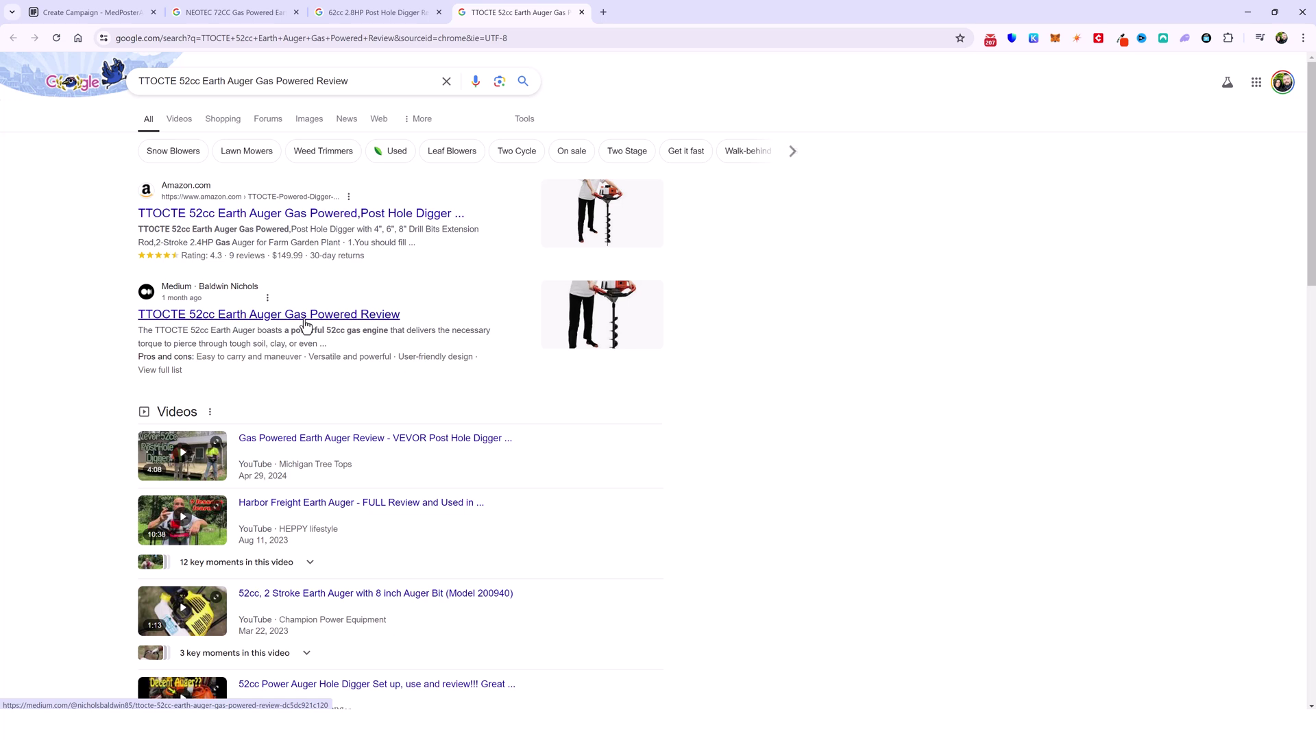
{"action": "key", "text": "ctrl+1"}
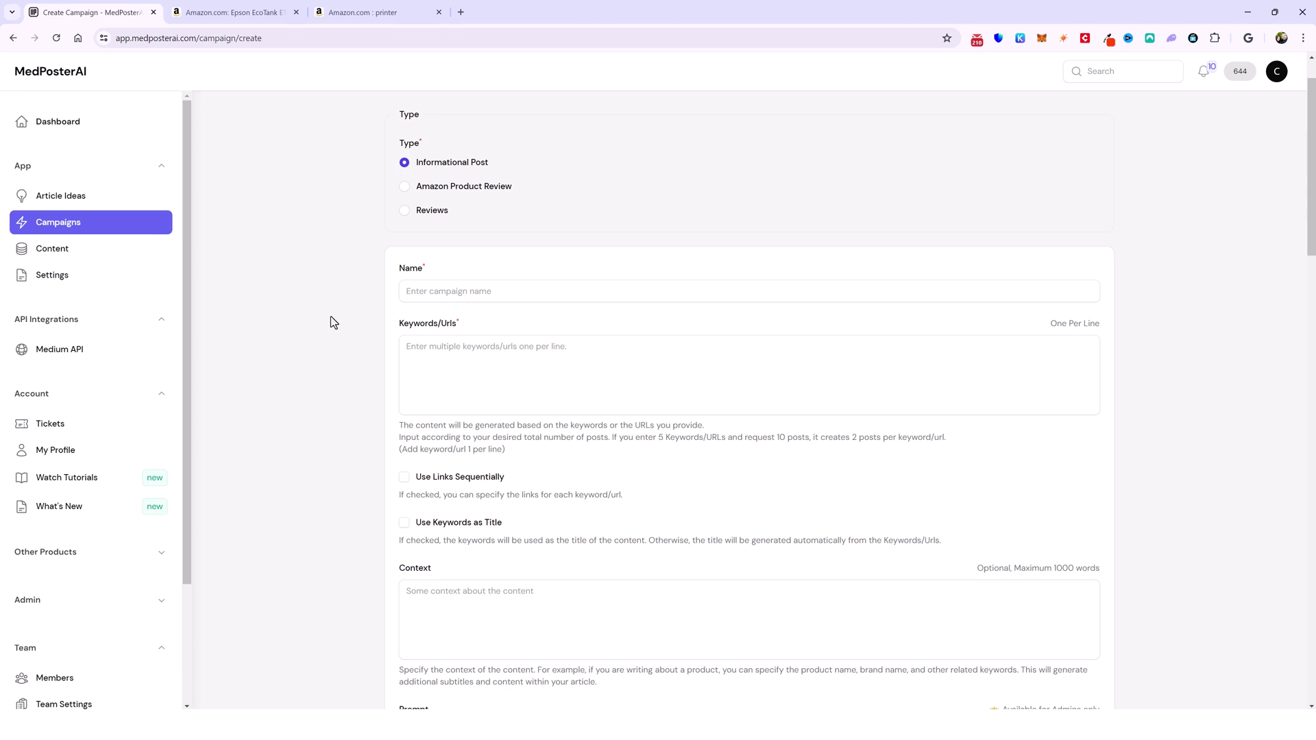
- Set the campaign type to Amazon Product Review and enable link injection
{"action": "left_click", "coordinate": [406, 187]}
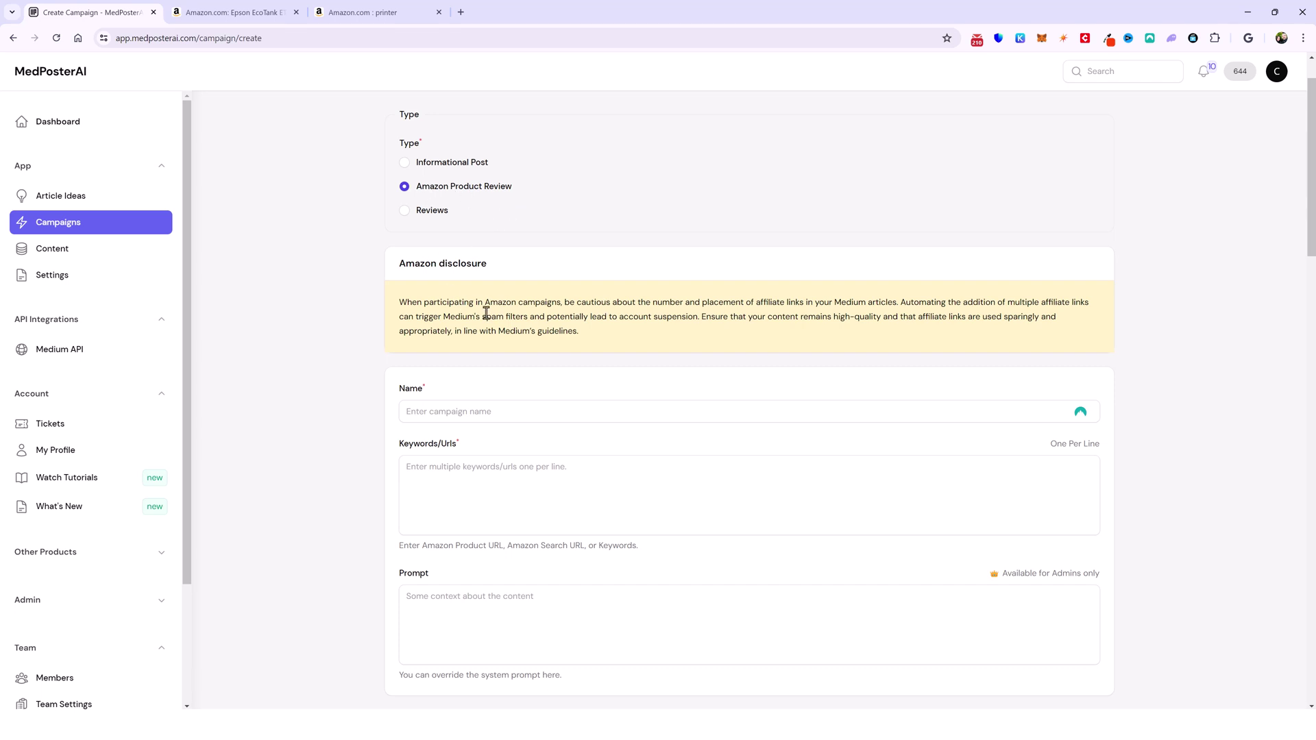
{"action": "scroll", "coordinate": [326, 432], "scroll_direction": "down", "scroll_amount": 2}
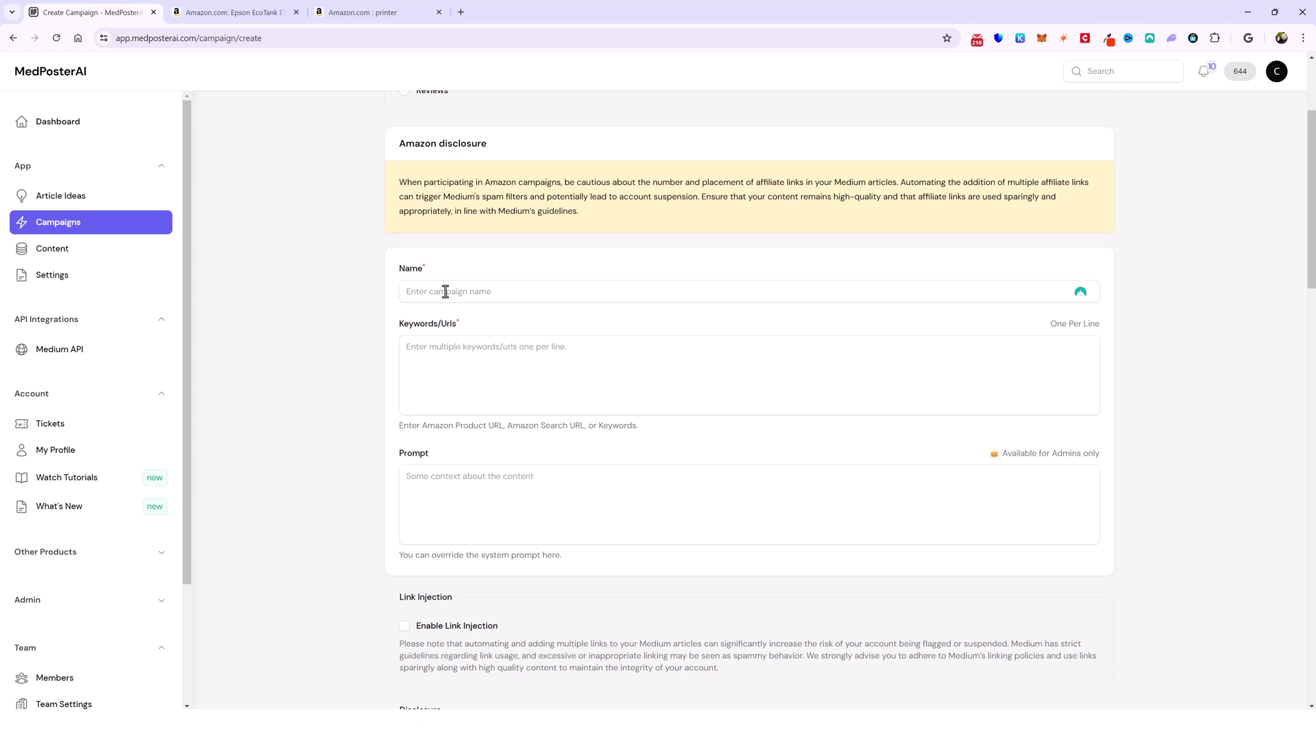
{"action": "scroll", "coordinate": [508, 442], "scroll_direction": "down", "scroll_amount": 5}
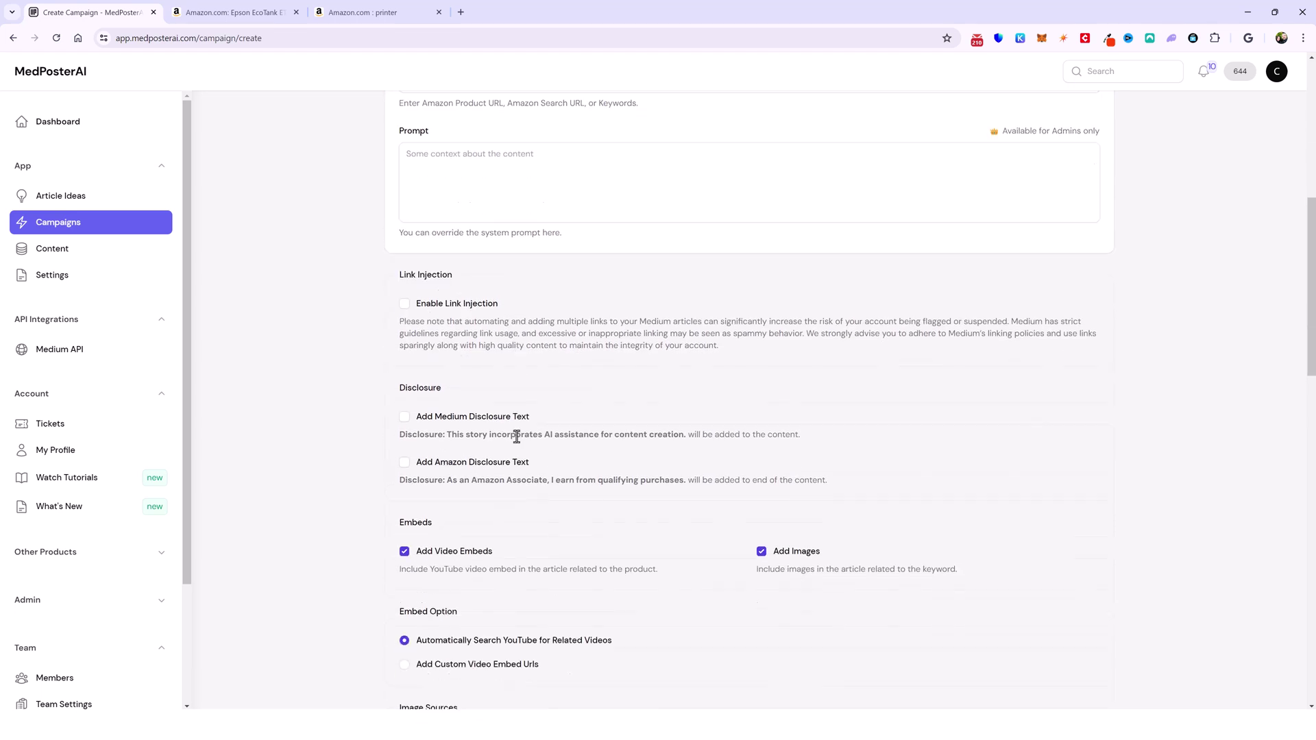
{"action": "scroll", "coordinate": [516, 439], "scroll_direction": "down", "scroll_amount": 1}
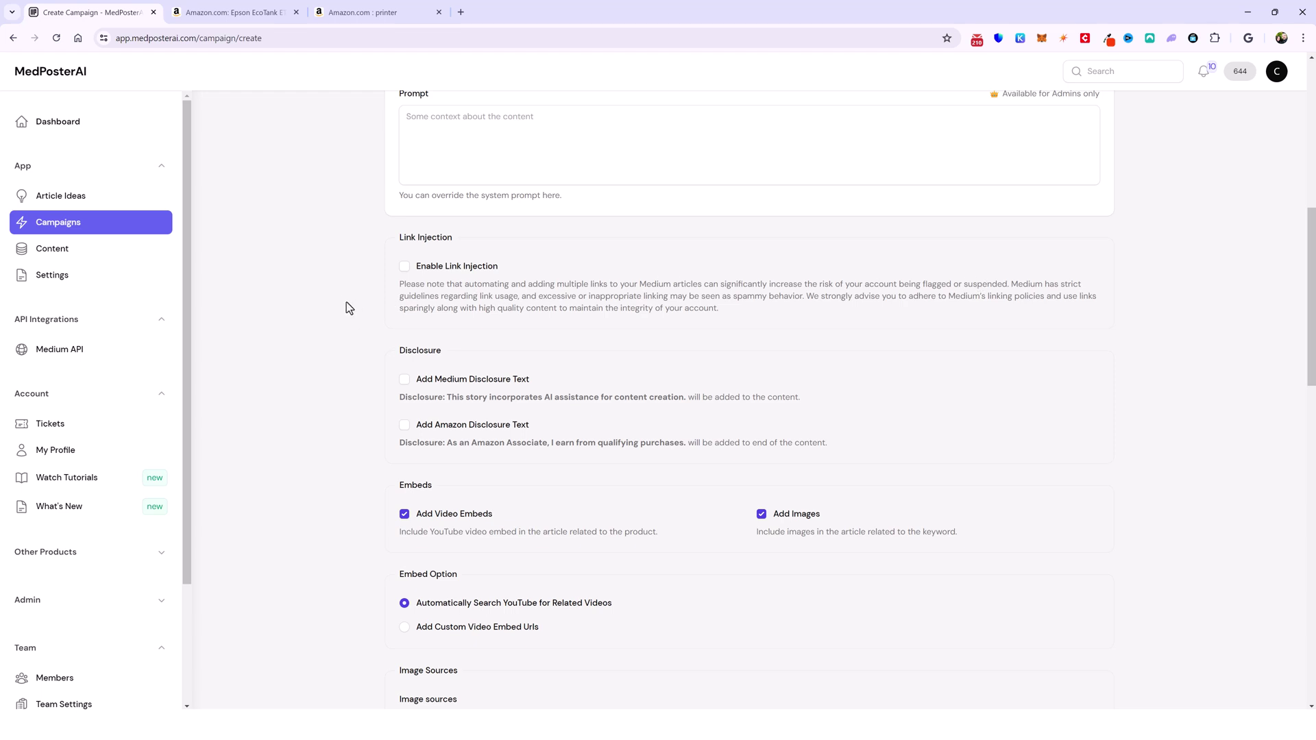
{"action": "left_click", "coordinate": [404, 266]}
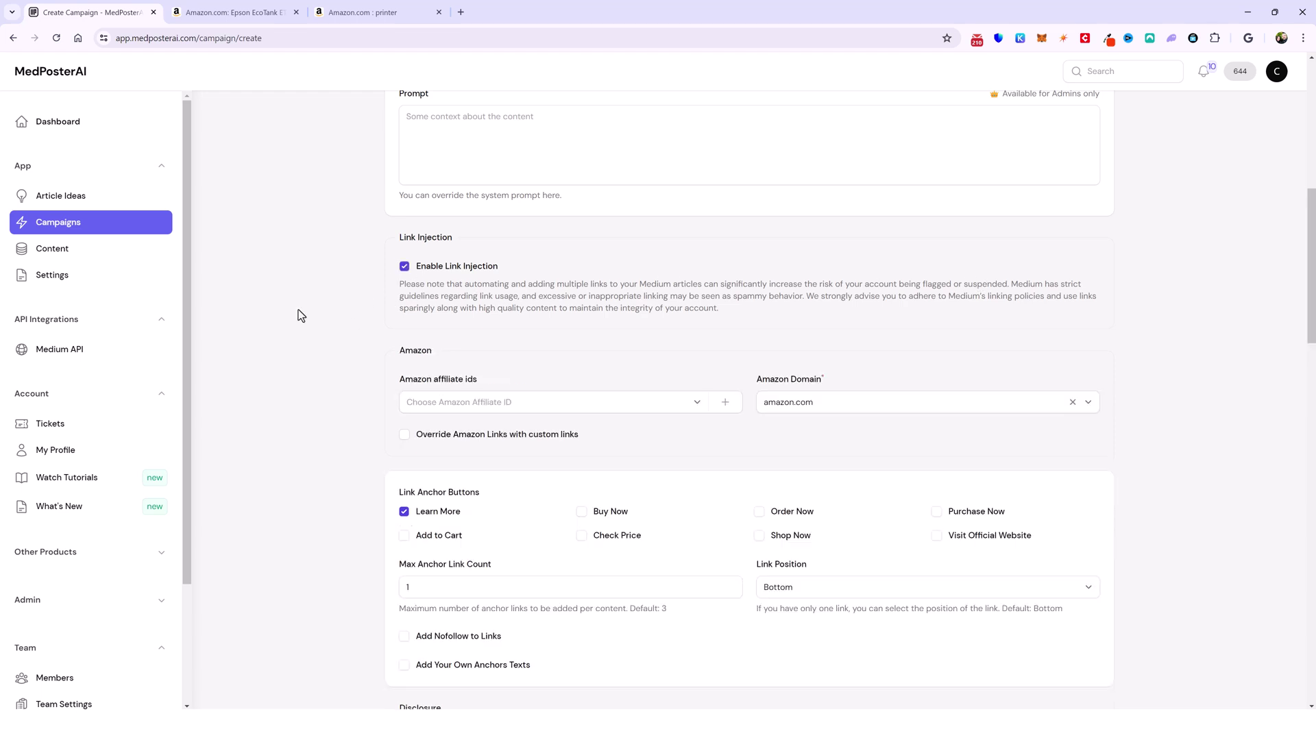
- Create the Amazon affiliate ID medposter-20 for the campaign's link injection
{"action": "scroll", "coordinate": [334, 380], "scroll_direction": "down", "scroll_amount": 1}
{"action": "scroll", "coordinate": [333, 379], "scroll_direction": "down", "scroll_amount": 1}
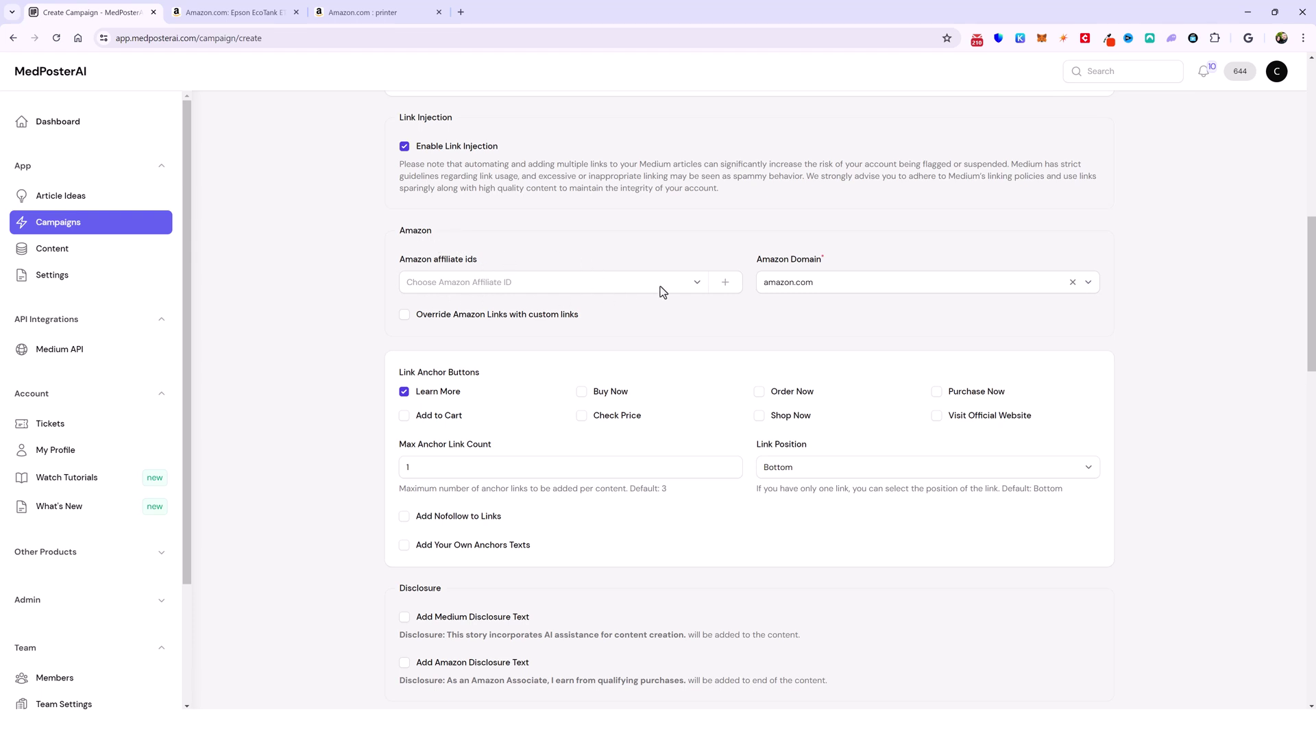
{"action": "left_click", "coordinate": [696, 282]}
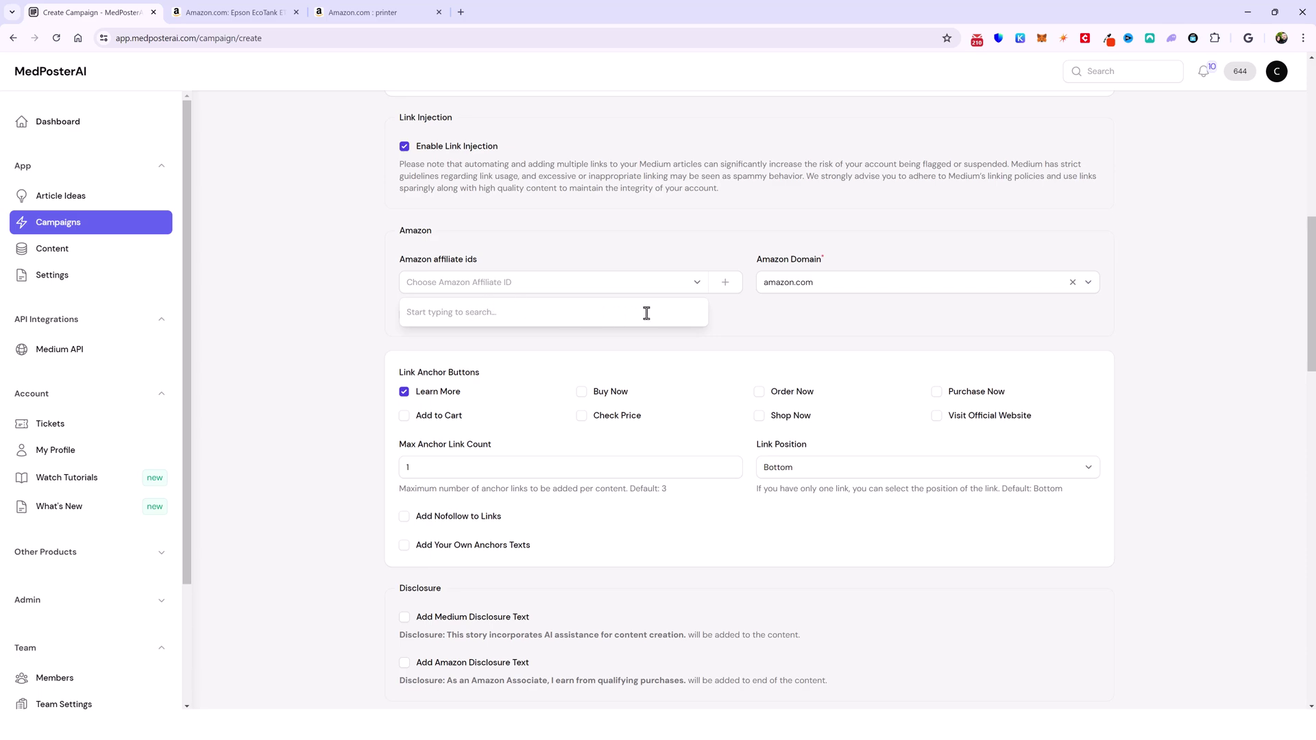
{"action": "left_click", "coordinate": [725, 283]}
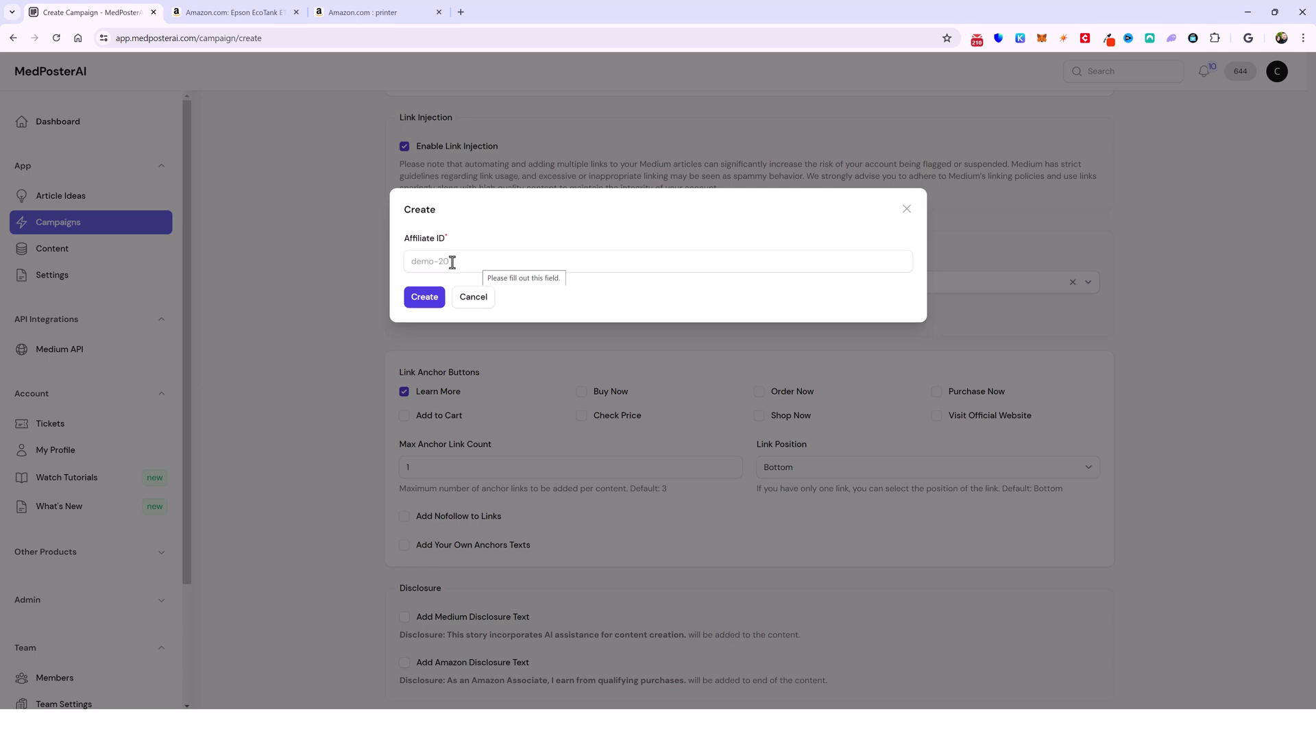
{"action": "left_click", "coordinate": [455, 261]}
{"action": "type", "text": "medposter-20"}
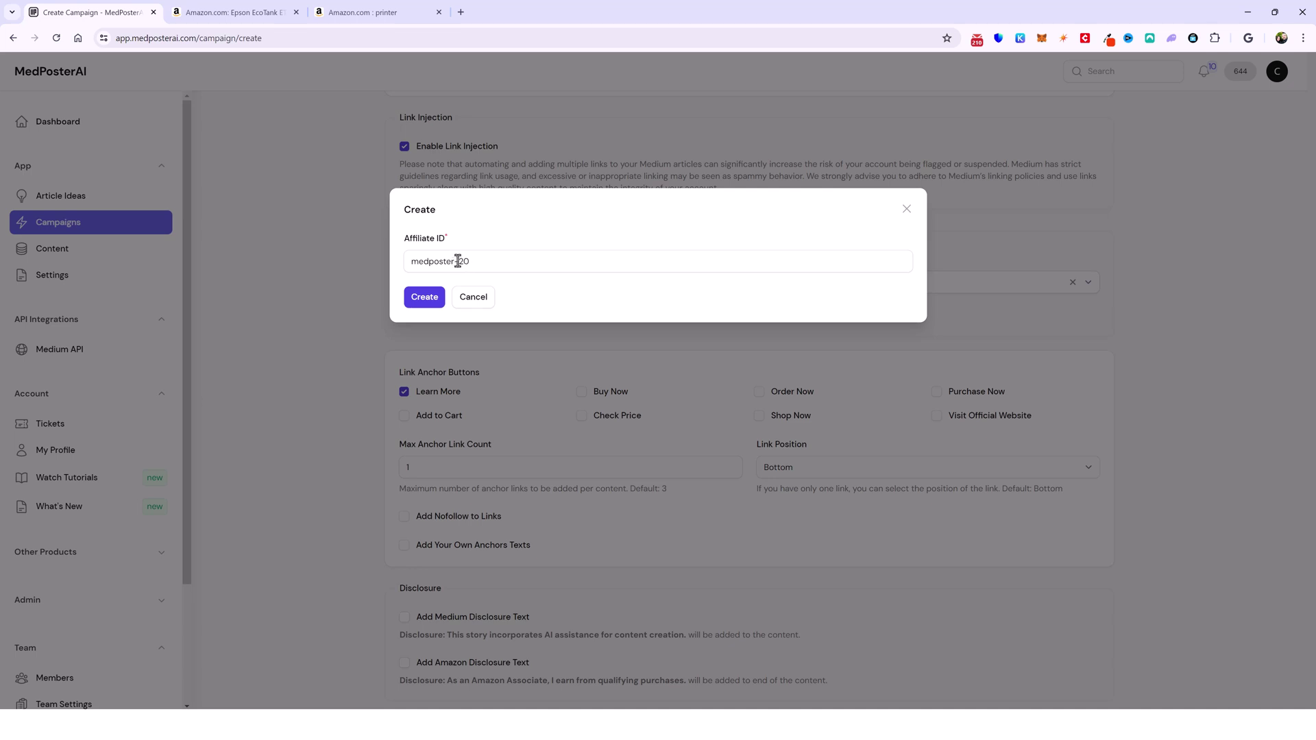
{"action": "left_click_drag", "start_coordinate": [455, 262], "coordinate": [471, 261]}
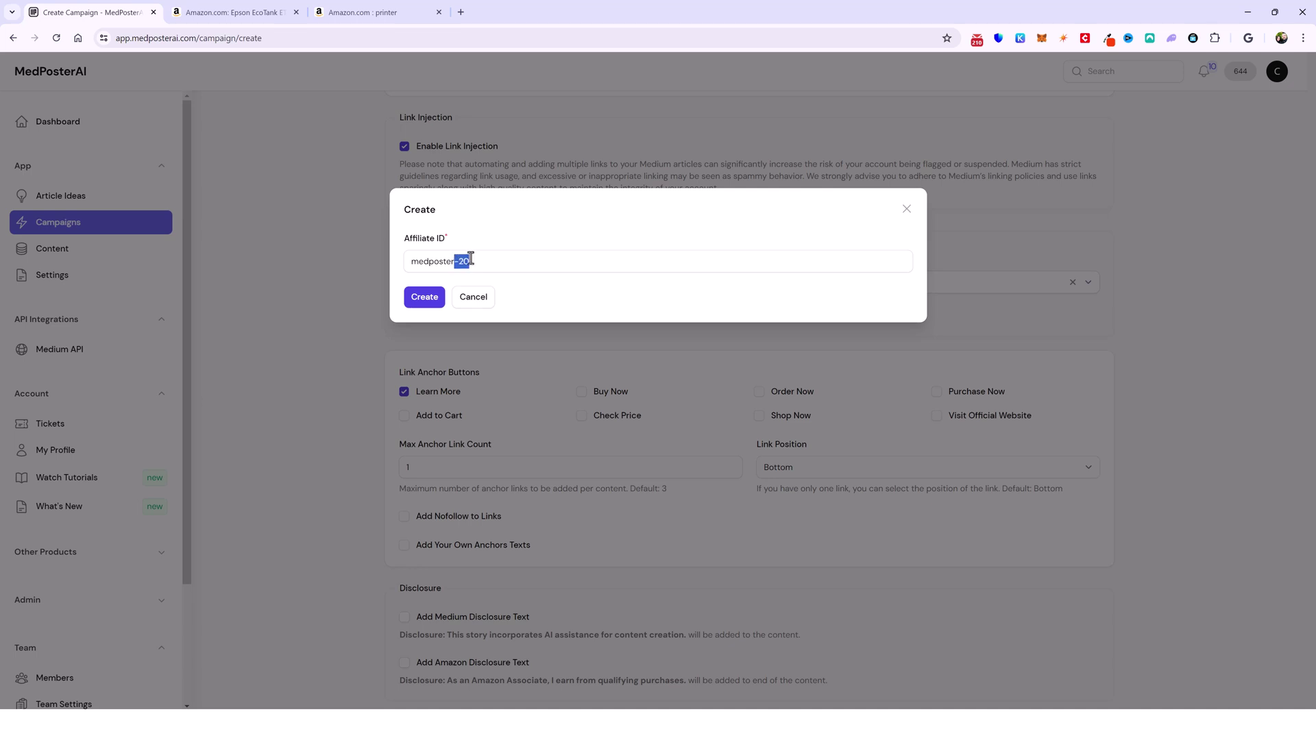
{"action": "left_click", "coordinate": [425, 299]}
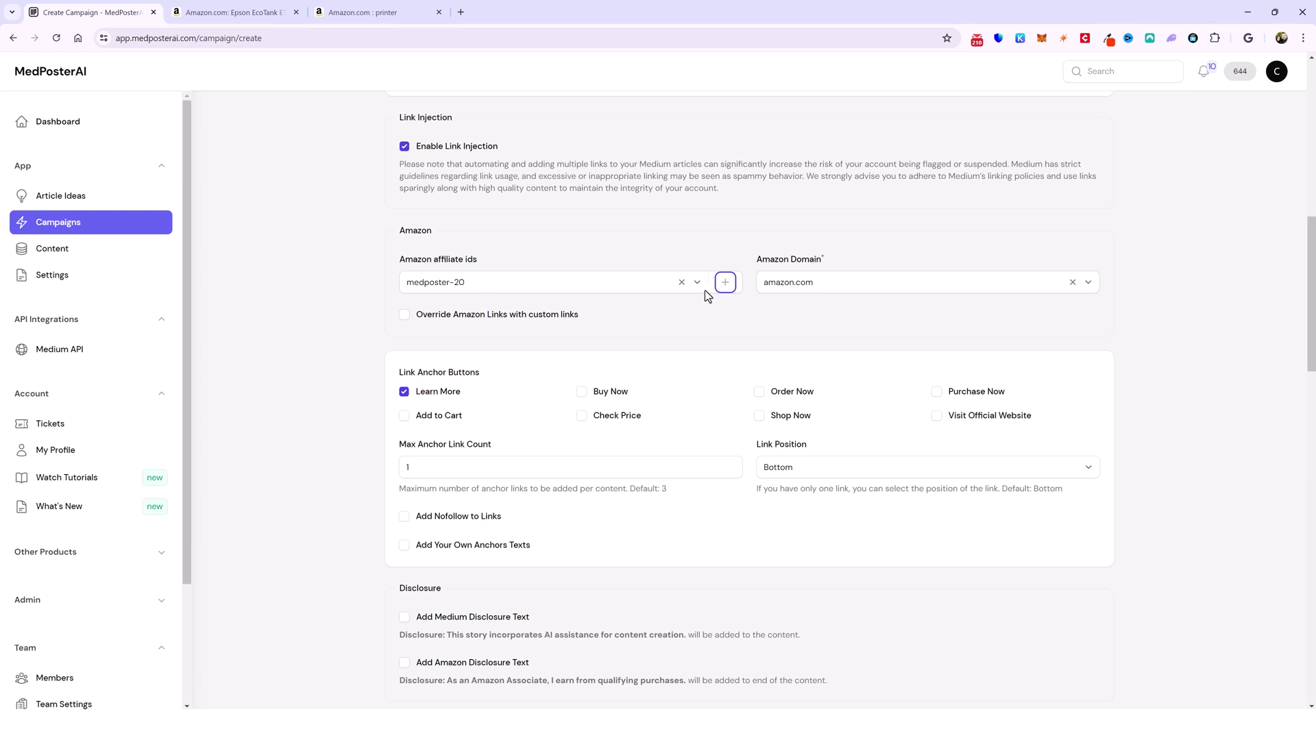
{"action": "left_click", "coordinate": [698, 285]}
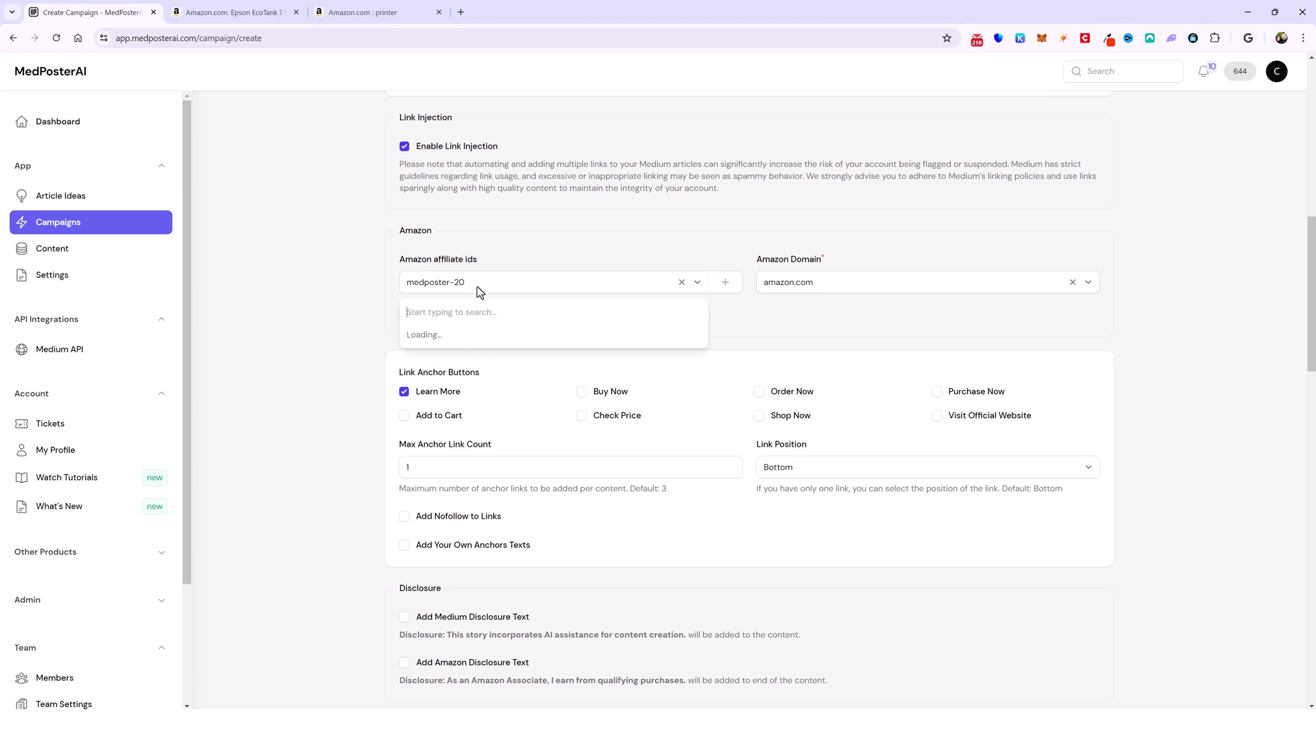
{"action": "left_click", "coordinate": [375, 280]}
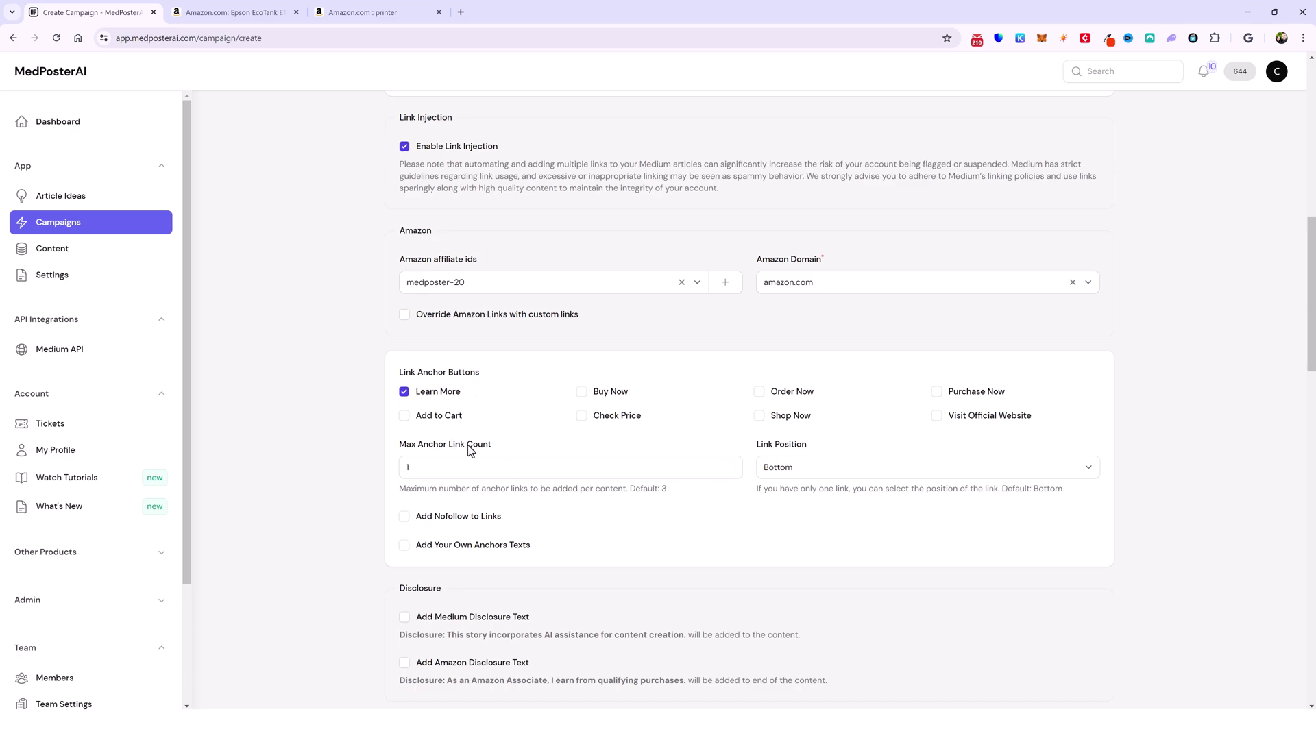
- Name the campaign Printers
{"action": "scroll", "coordinate": [466, 451], "scroll_direction": "up", "scroll_amount": 5}
{"action": "scroll", "coordinate": [507, 444], "scroll_direction": "up", "scroll_amount": 2}
{"action": "left_click", "coordinate": [470, 351]}
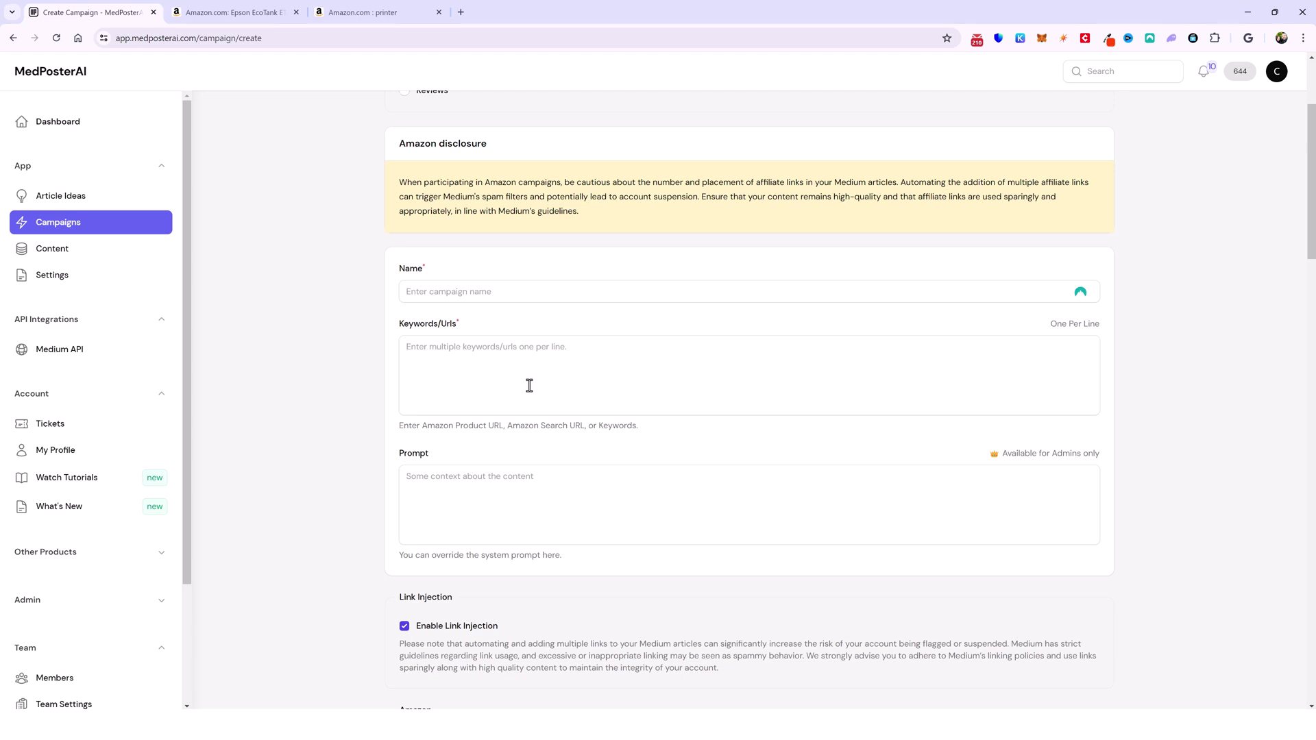
{"action": "left_click", "coordinate": [467, 295]}
{"action": "type", "text": "Printers"}
- Try the Epson EcoTank ET-2850 Amazon product URL, cut off after /dp/B096N85ZHW, as the campaign's keyword entry, and clear it again
{"action": "left_click", "coordinate": [223, 14]}
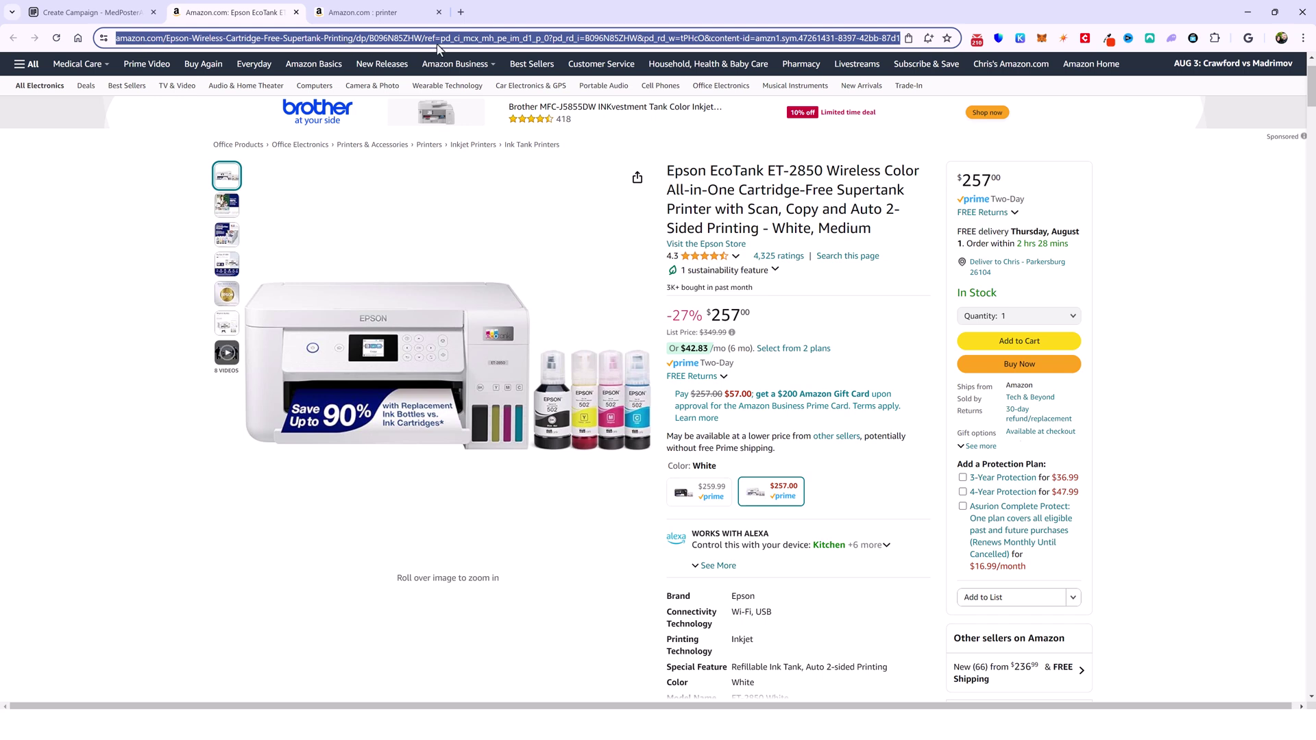
{"action": "left_click", "coordinate": [398, 39]}
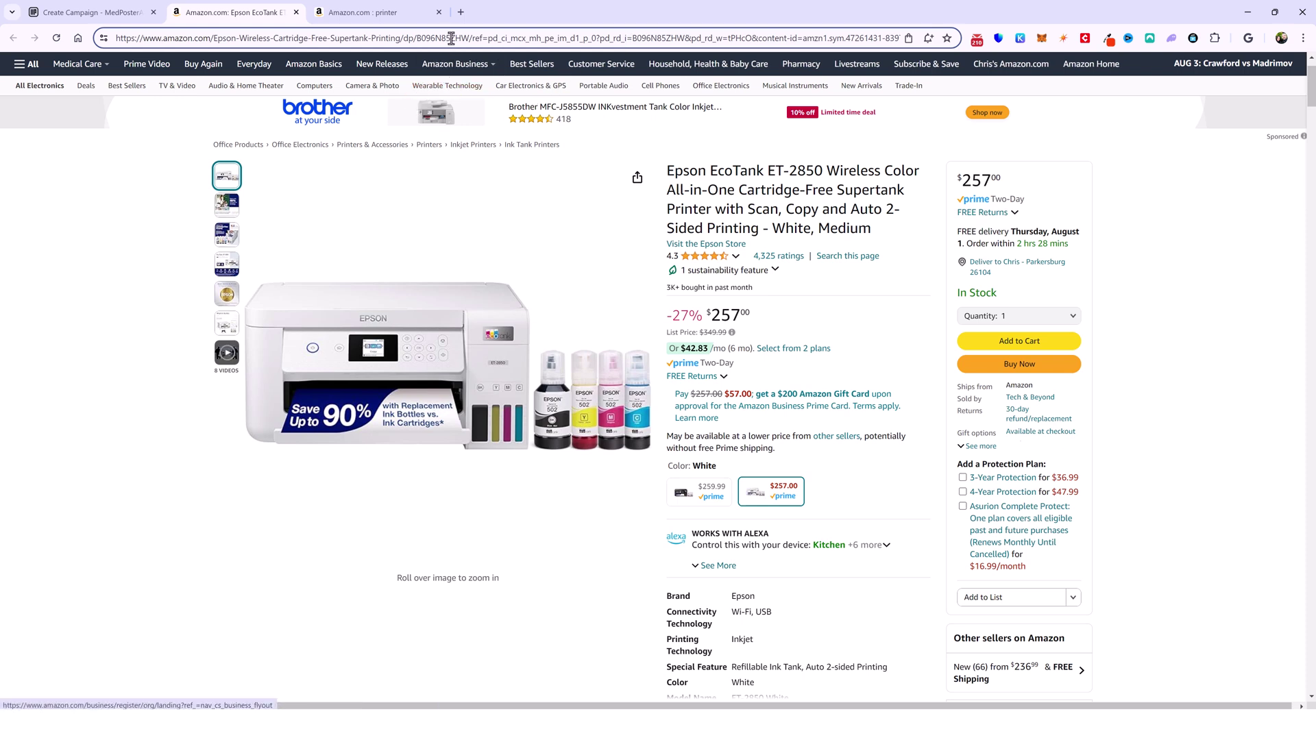
{"action": "left_click_drag", "start_coordinate": [465, 37], "coordinate": [90, 38]}
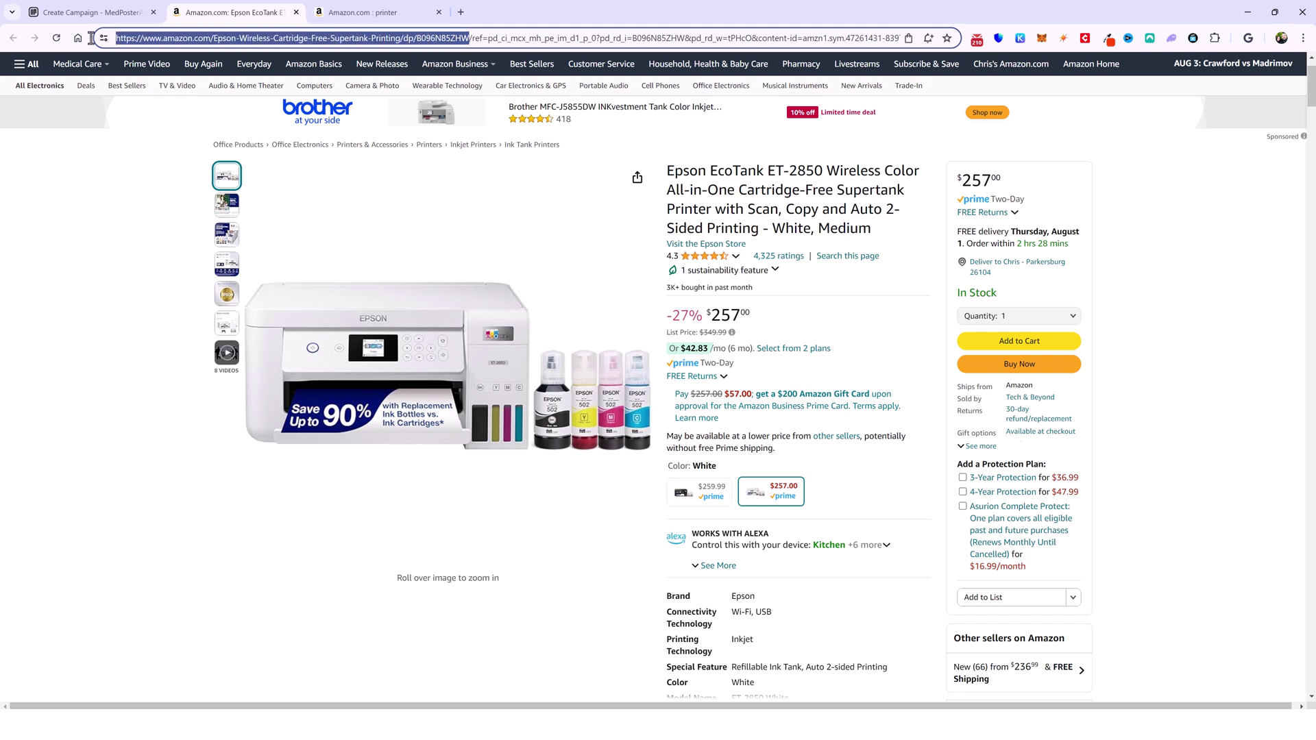
{"action": "right_click", "coordinate": [412, 39]}
{"action": "left_click", "coordinate": [459, 148]}
{"action": "right_click", "coordinate": [448, 37]}
{"action": "left_click", "coordinate": [480, 148]}
{"action": "left_click", "coordinate": [101, 15]}
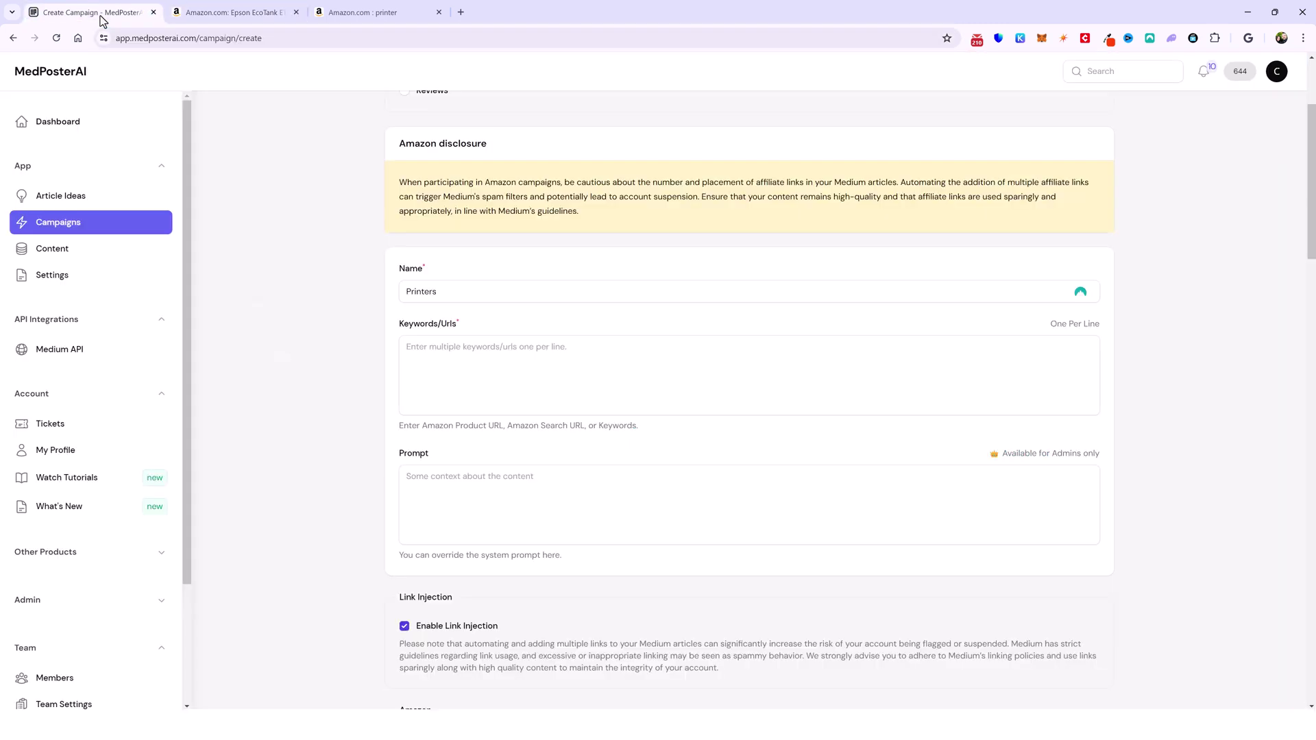
{"action": "left_click", "coordinate": [486, 357]}
{"action": "key", "text": "ctrl+v"}
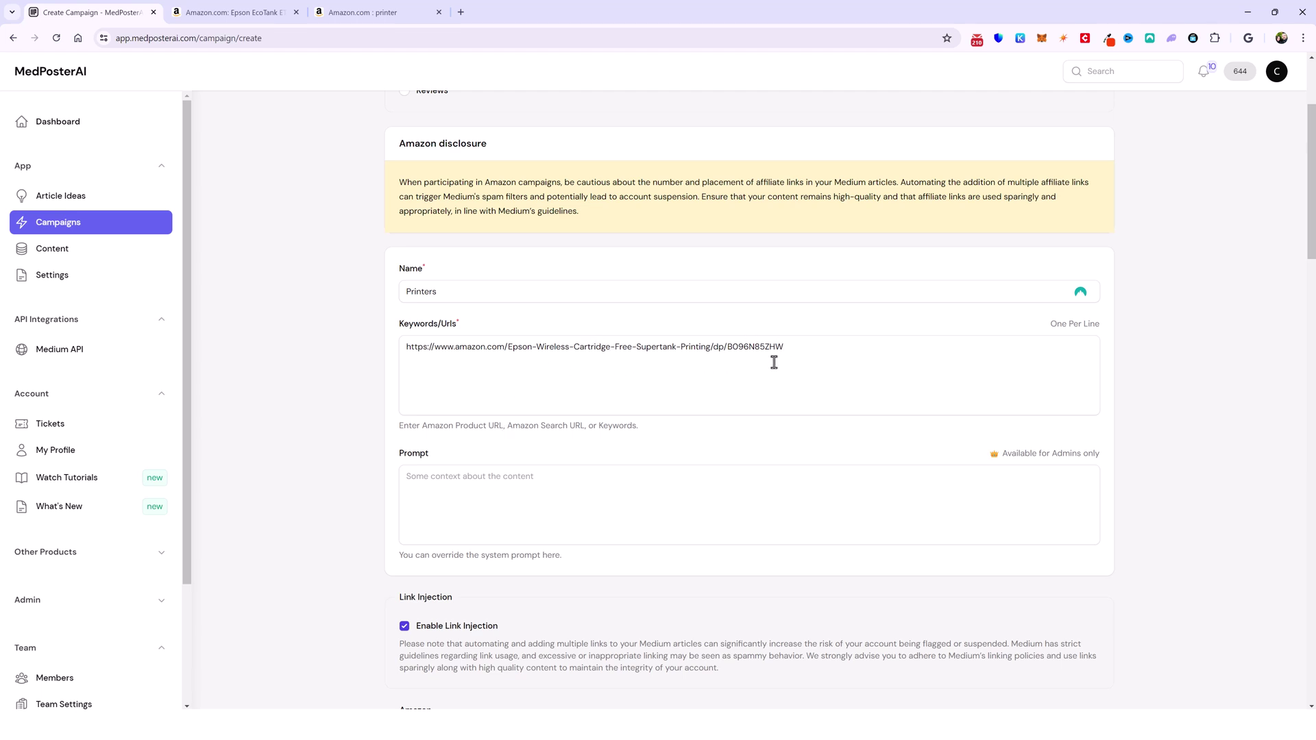
{"action": "left_click_drag", "start_coordinate": [784, 346], "coordinate": [408, 347]}
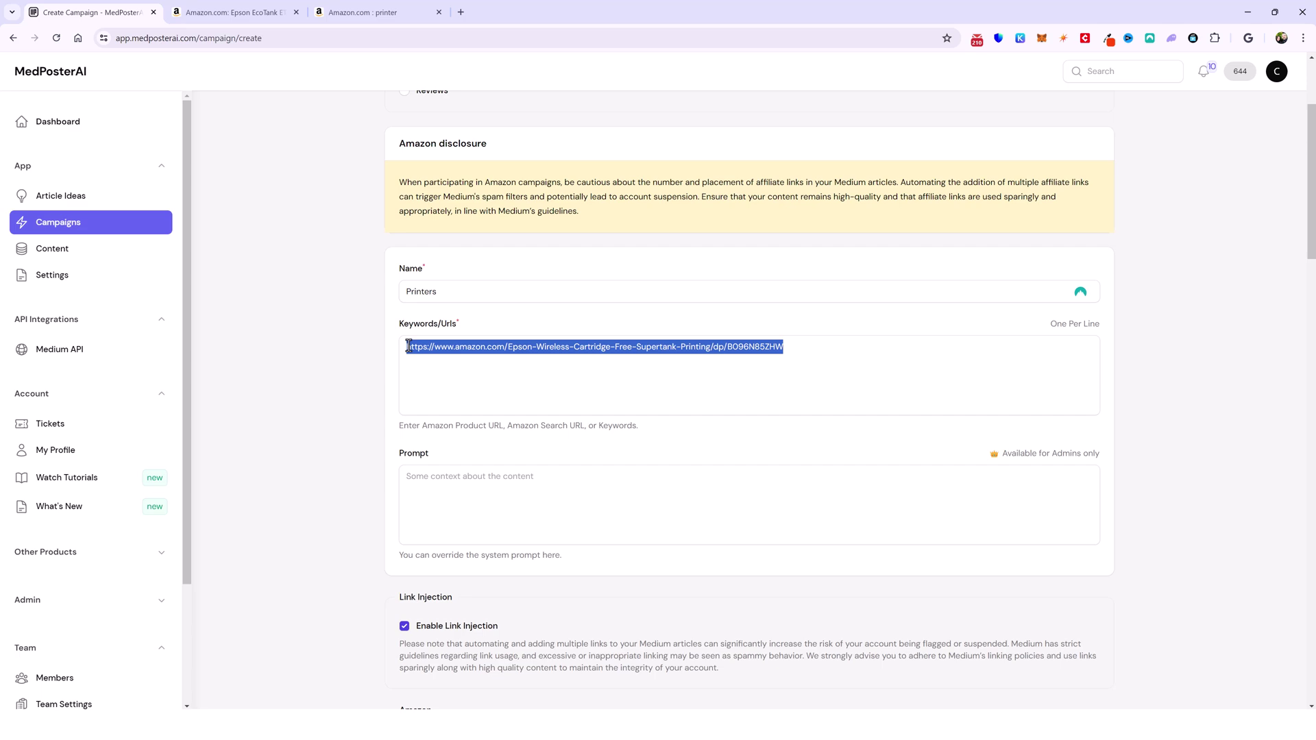
{"action": "key", "text": "BackSpace"}
{"action": "left_click", "coordinate": [352, 14]}
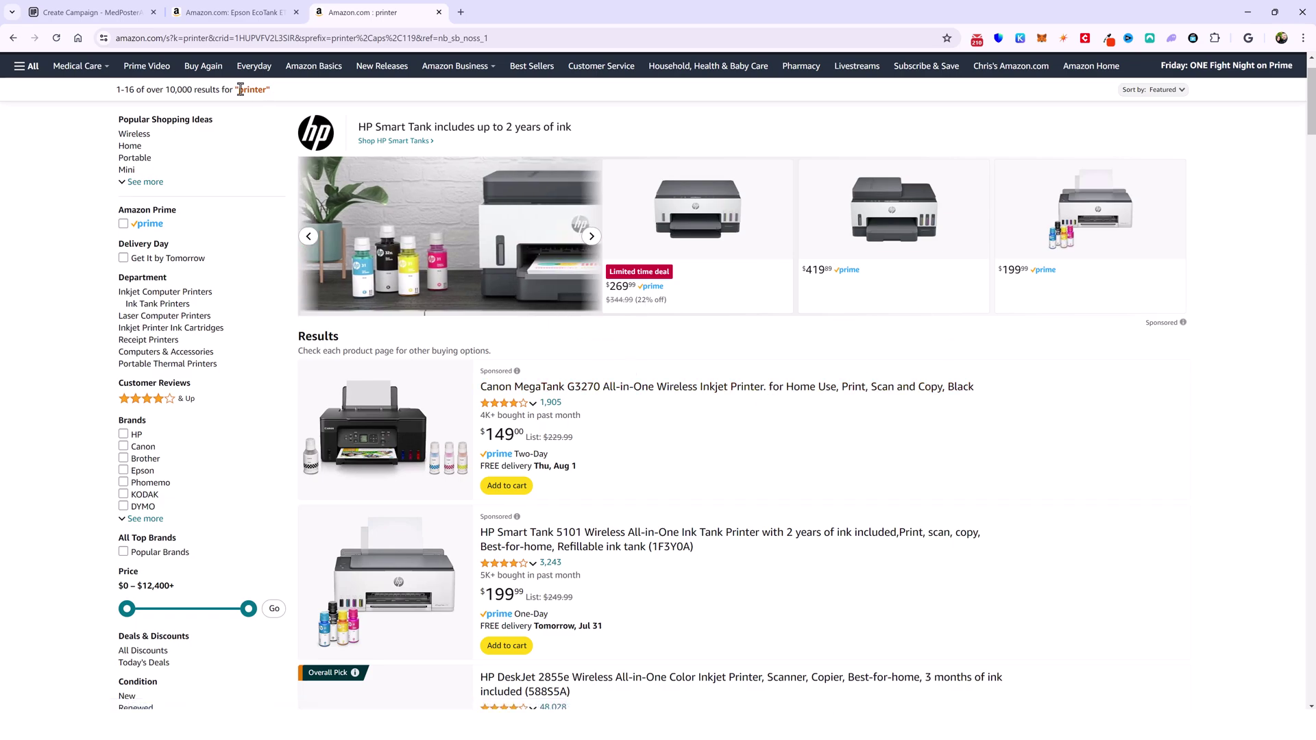
{"action": "scroll", "coordinate": [871, 521], "scroll_direction": "down", "scroll_amount": 20}
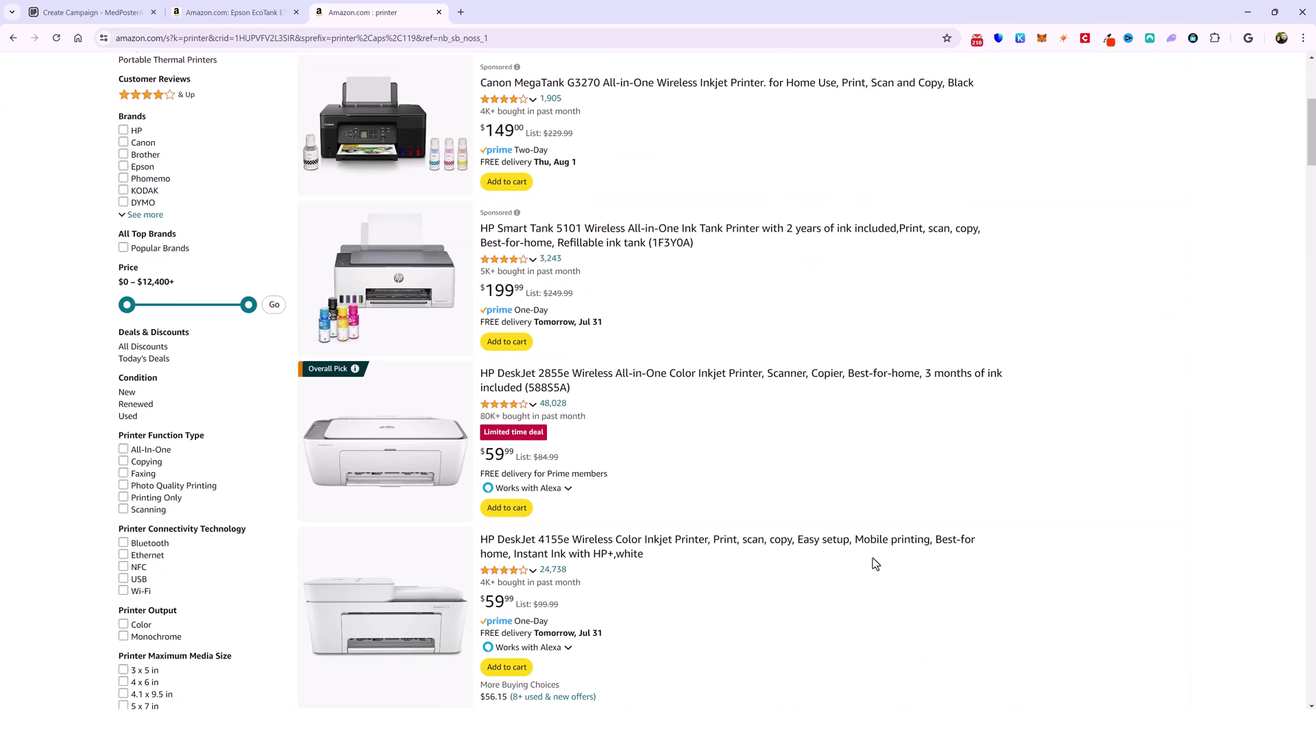
{"action": "scroll", "coordinate": [809, 620], "scroll_direction": "up", "scroll_amount": 15}
{"action": "scroll", "coordinate": [810, 619], "scroll_direction": "up", "scroll_amount": 3}
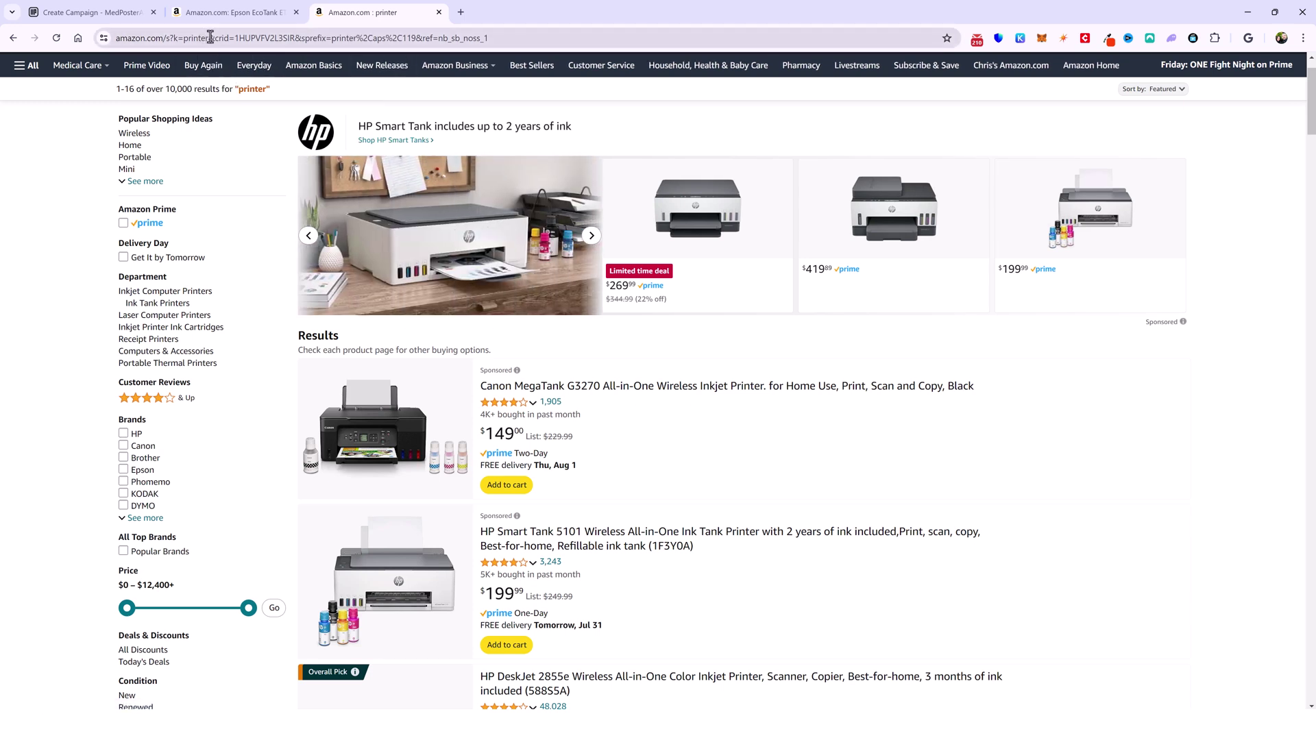
{"action": "left_click_drag", "start_coordinate": [525, 35], "coordinate": [37, 43]}
{"action": "left_click", "coordinate": [38, 144]}
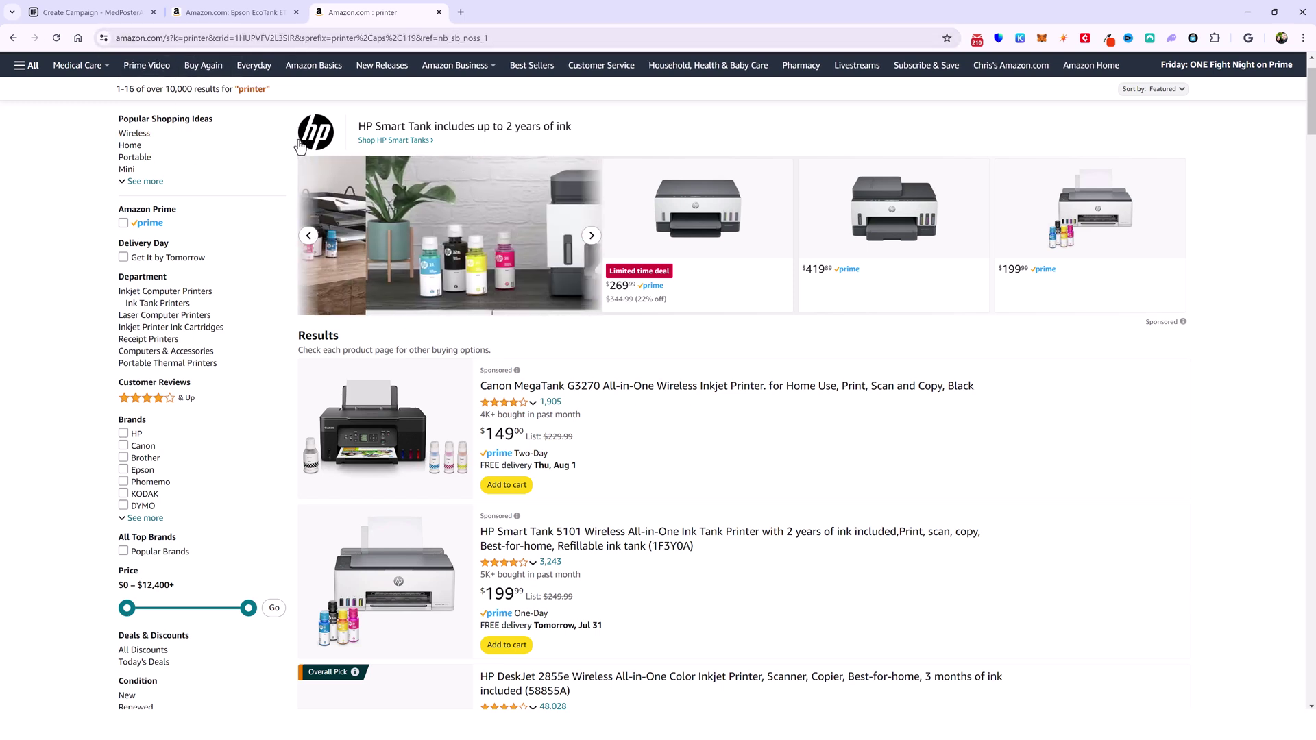
{"action": "left_click_drag", "start_coordinate": [209, 38], "coordinate": [113, 40]}
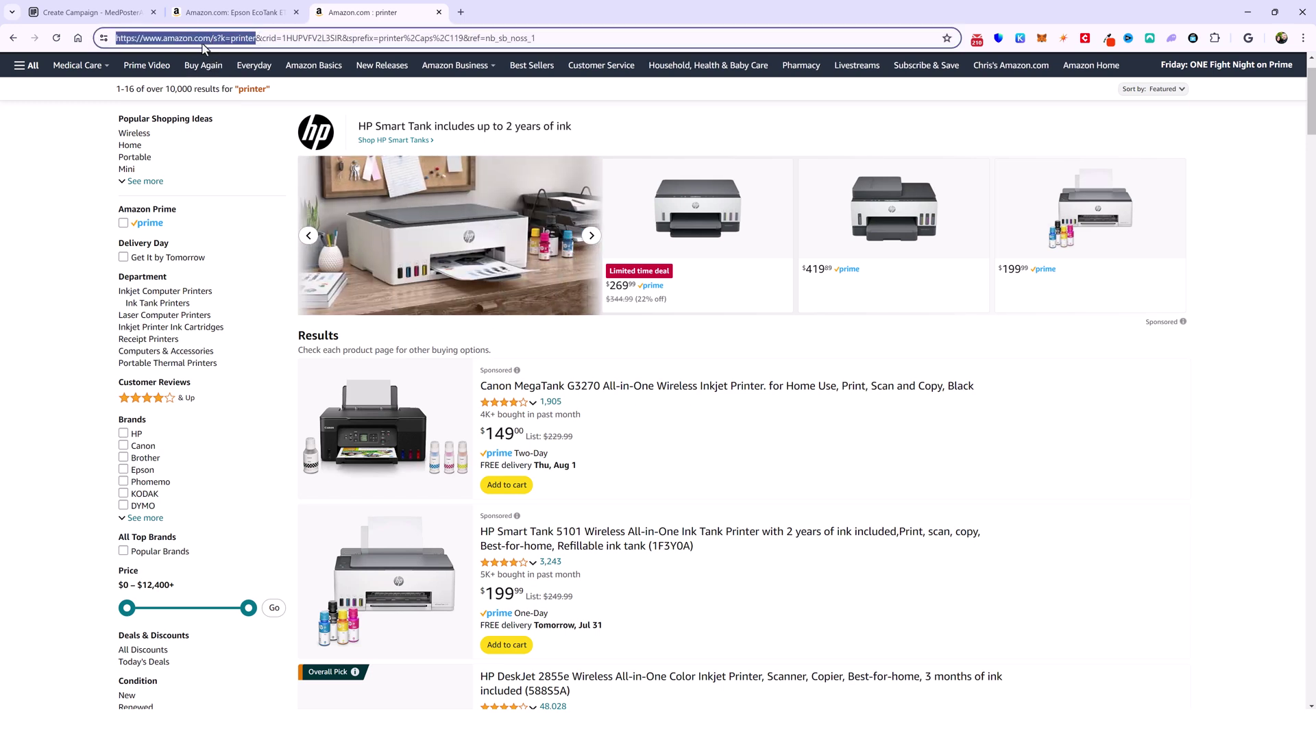
{"action": "right_click", "coordinate": [224, 40]}
{"action": "left_click", "coordinate": [258, 151]}
{"action": "key", "text": "ctrl+Tab"}
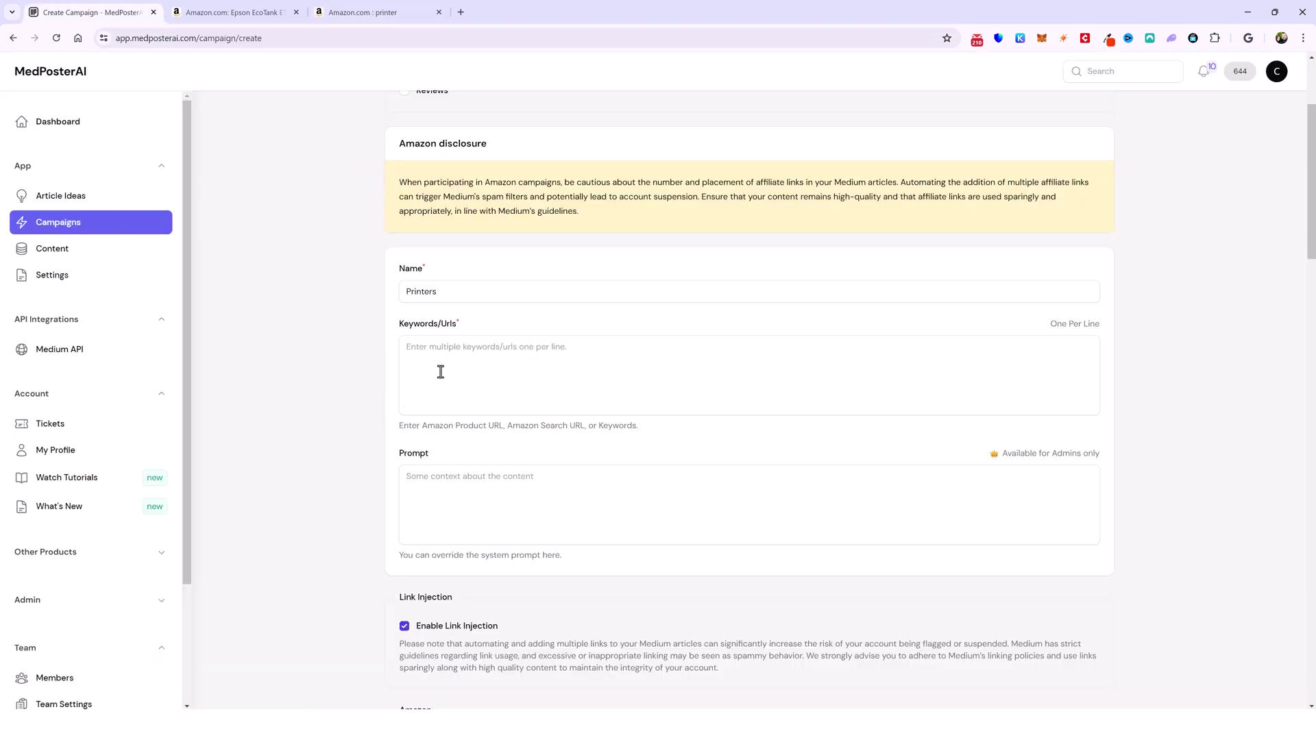
{"action": "right_click", "coordinate": [450, 352]}
{"action": "left_click", "coordinate": [494, 488]}
- Look through the printer listings in the Amazon search results and return to the campaign's link injection settings
{"action": "left_click", "coordinate": [375, 12]}
{"action": "scroll", "coordinate": [680, 447], "scroll_direction": "down", "scroll_amount": 4}
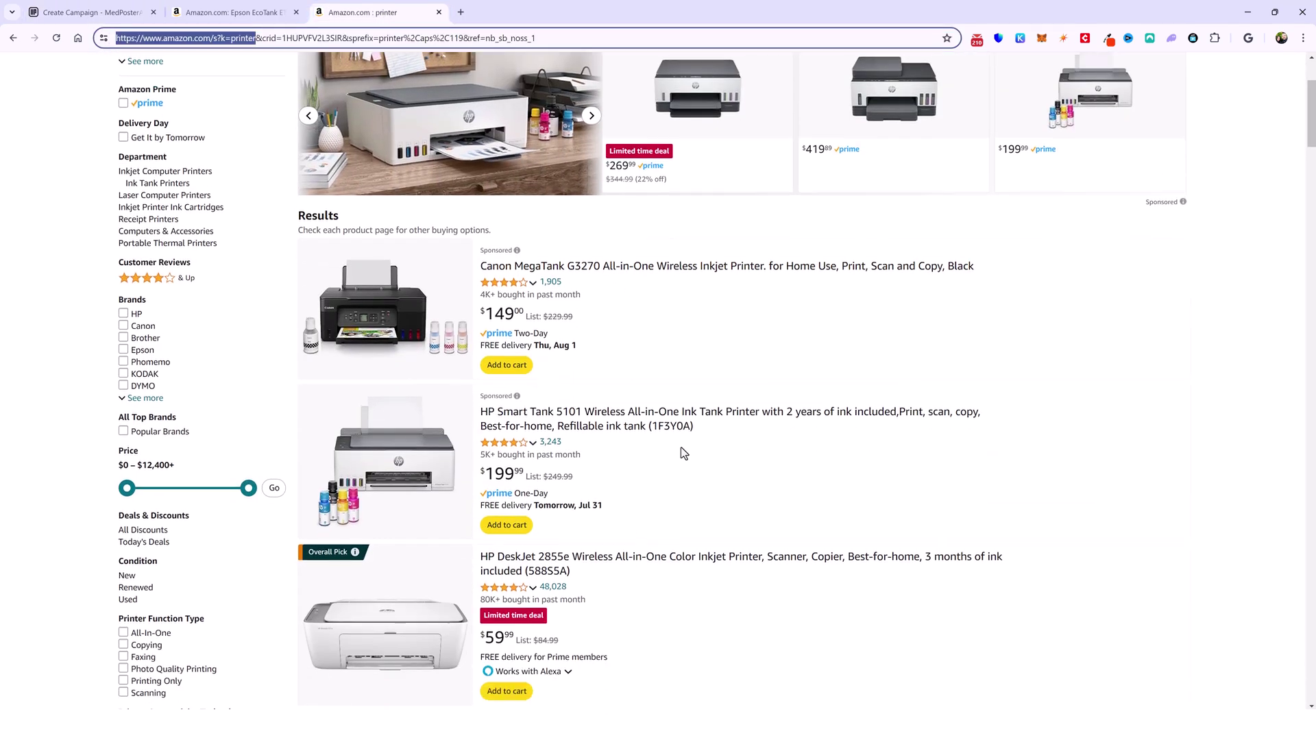
{"action": "scroll", "coordinate": [681, 447], "scroll_direction": "down", "scroll_amount": 20}
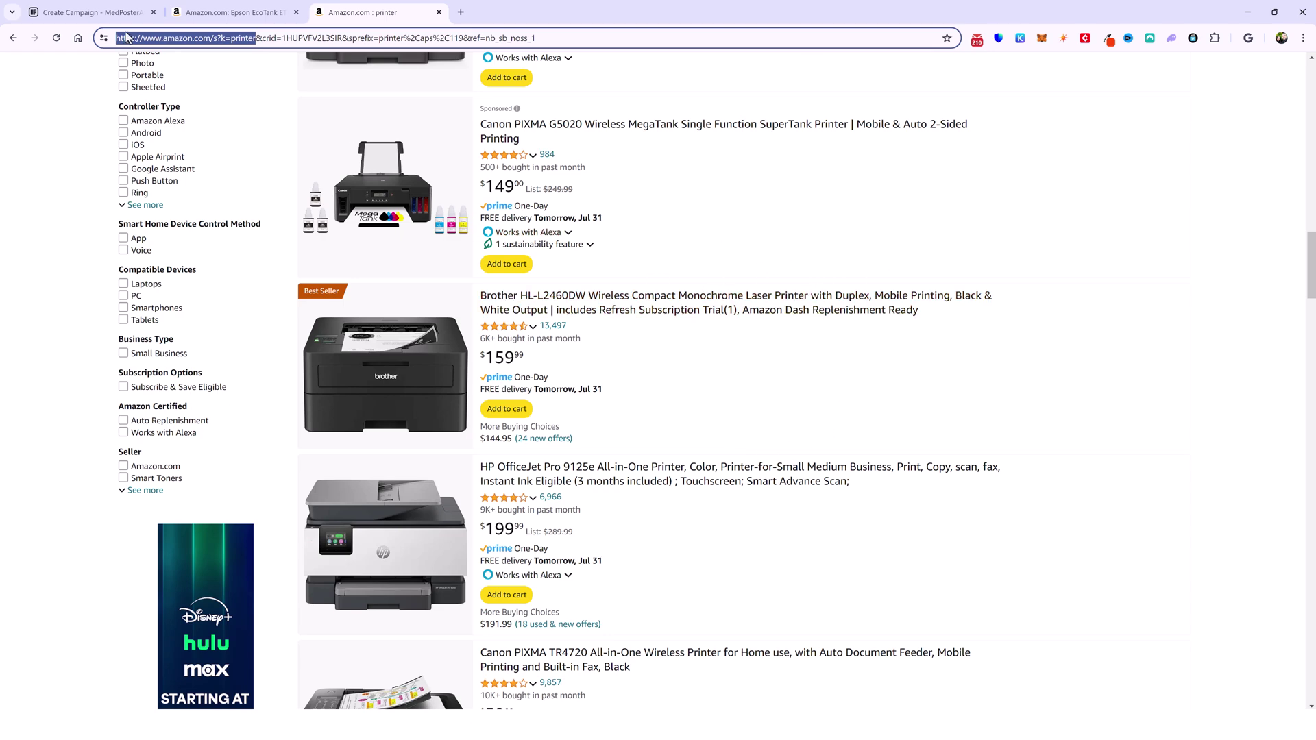
{"action": "left_click", "coordinate": [93, 13]}
{"action": "scroll", "coordinate": [566, 423], "scroll_direction": "down", "scroll_amount": 15}
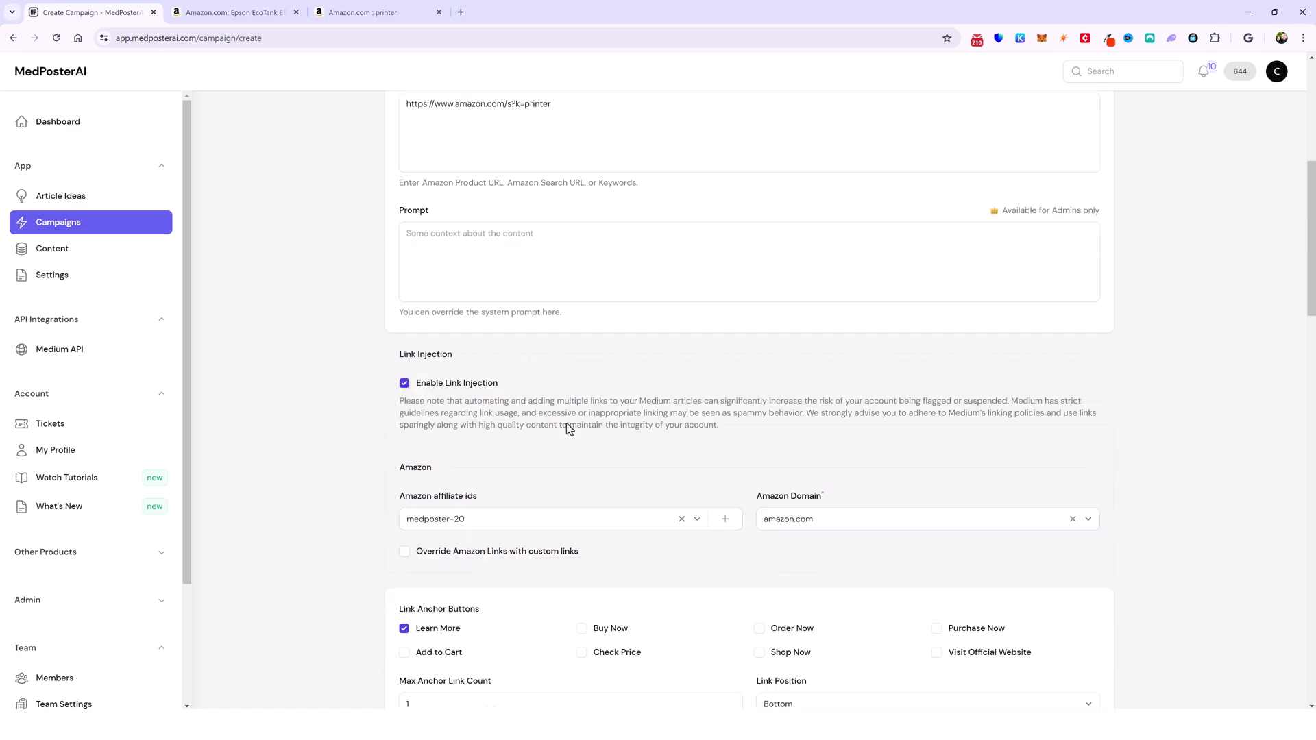
- Set the campaign's total number of posts to create to 100
{"action": "scroll", "coordinate": [566, 418], "scroll_direction": "down", "scroll_amount": 9}
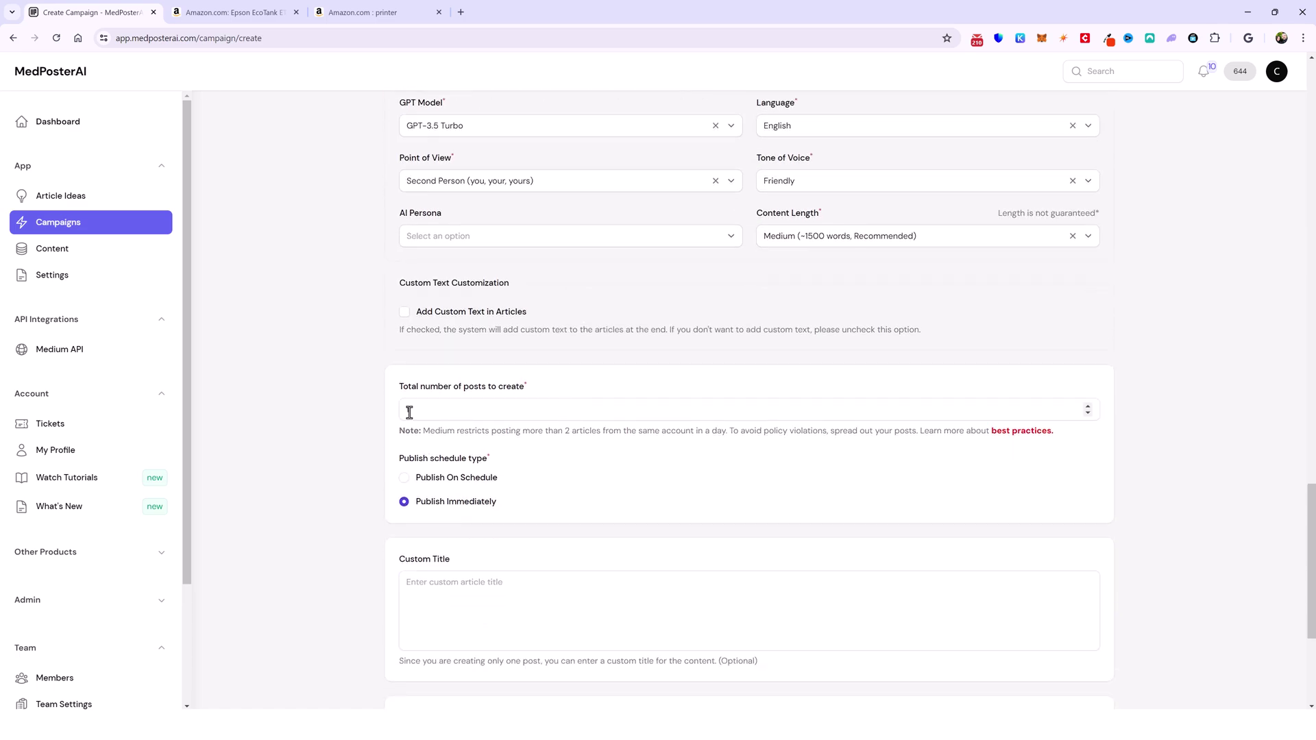
{"action": "left_click_drag", "start_coordinate": [434, 411], "coordinate": [401, 412]}
{"action": "type", "text": "20"}
{"action": "left_click_drag", "start_coordinate": [439, 412], "coordinate": [376, 419]}
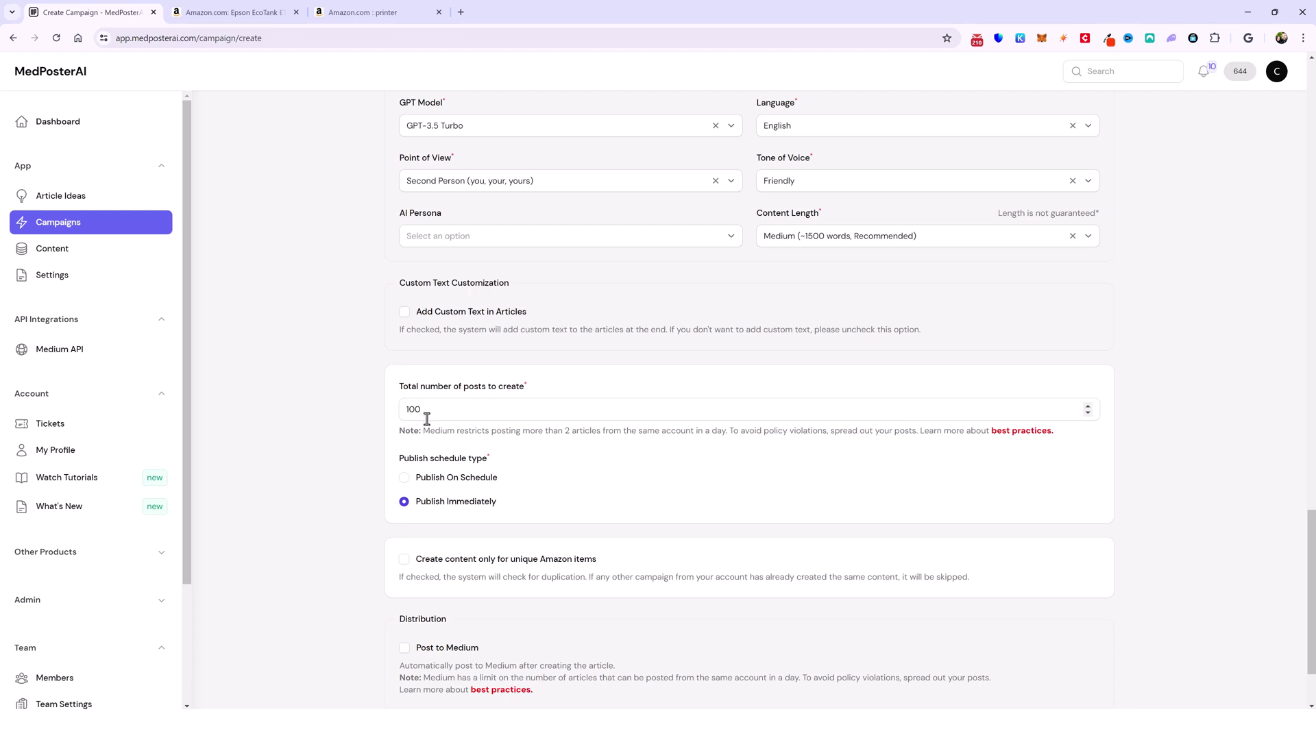
- Try the option to override Amazon links with custom links and turn it off again
{"action": "scroll", "coordinate": [446, 390], "scroll_direction": "up", "scroll_amount": 10}
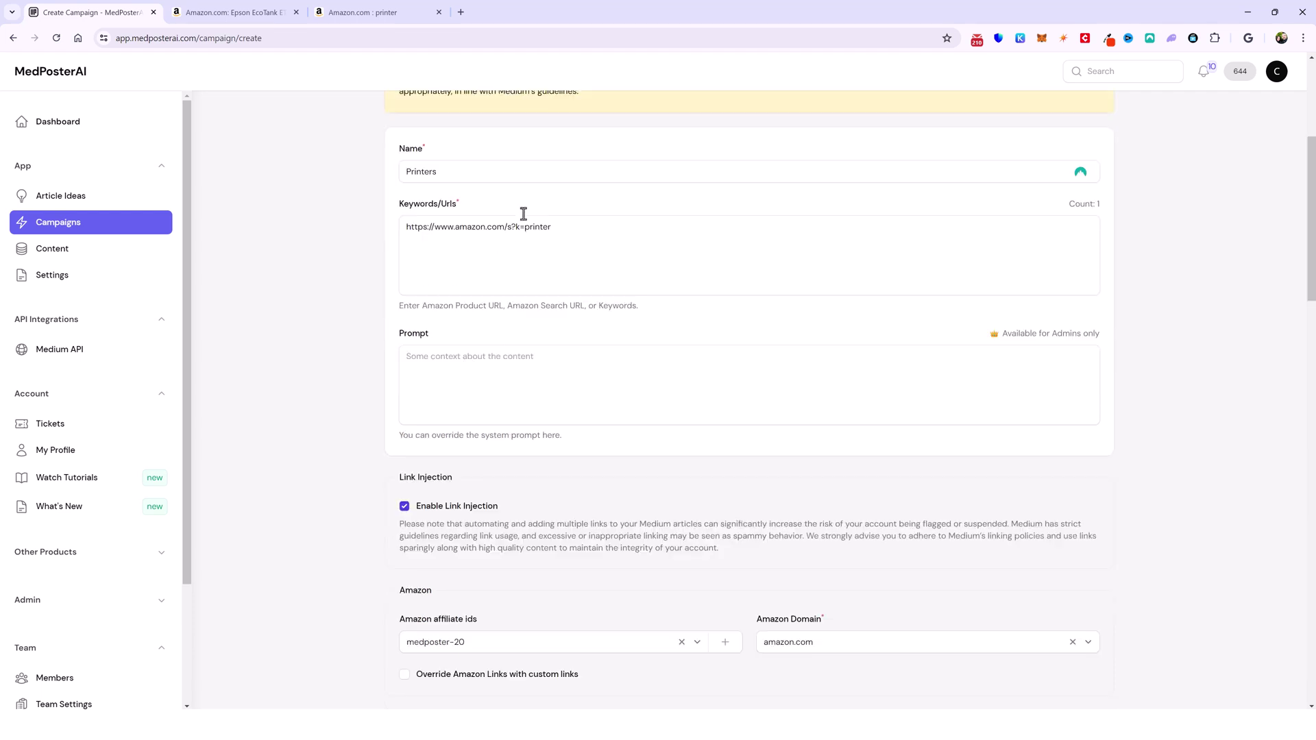
{"action": "scroll", "coordinate": [561, 408], "scroll_direction": "down", "scroll_amount": 3}
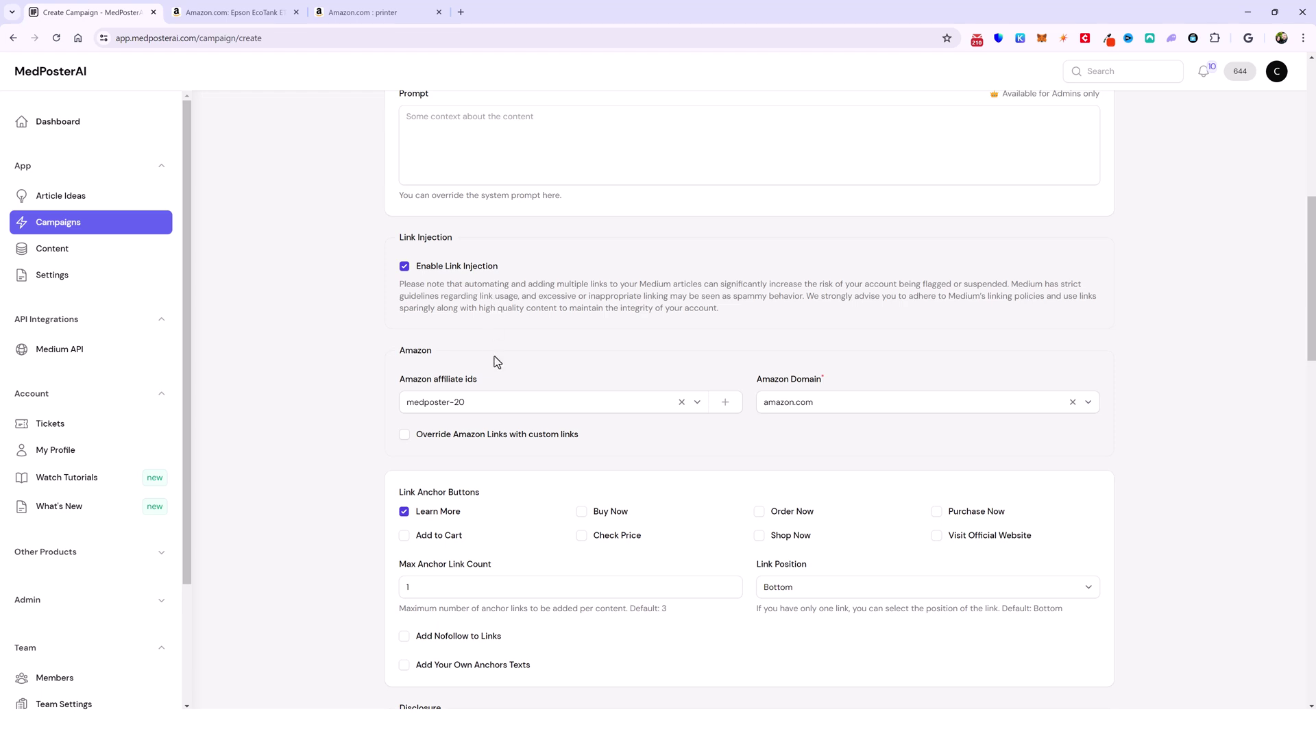
{"action": "scroll", "coordinate": [494, 356], "scroll_direction": "down", "scroll_amount": 1}
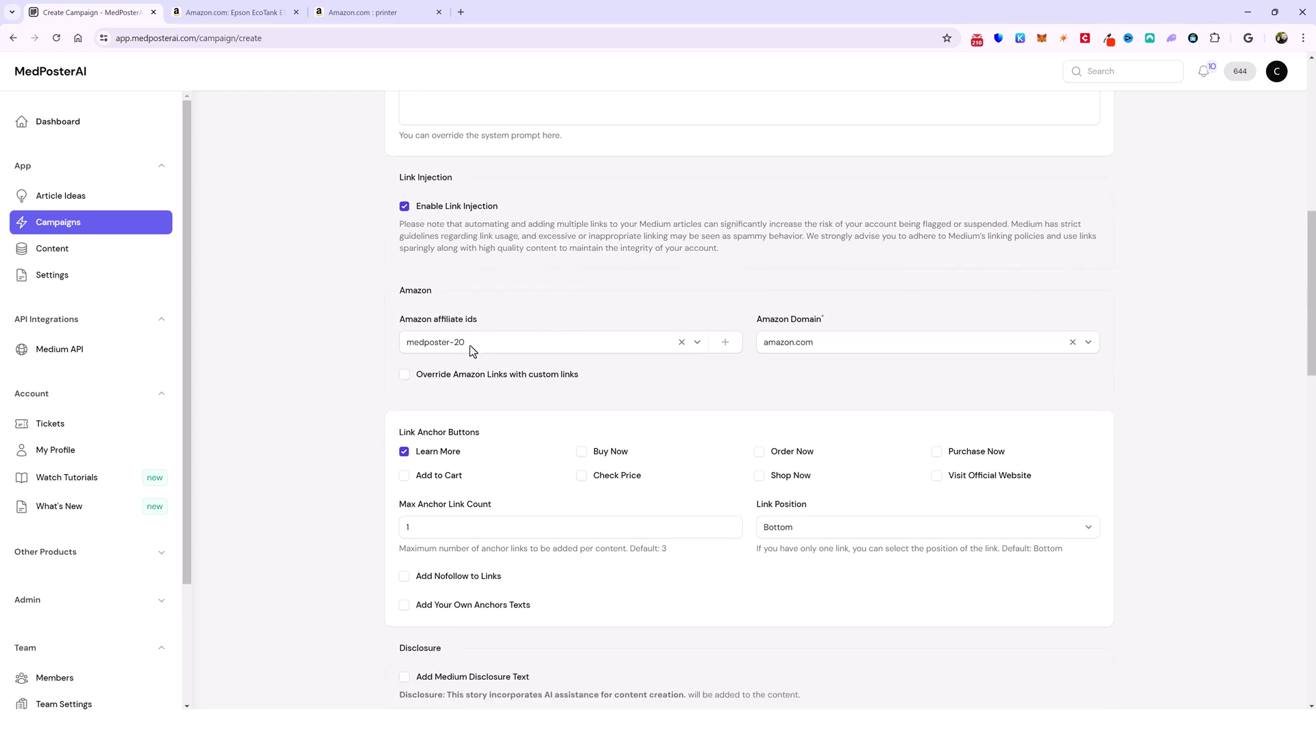
{"action": "scroll", "coordinate": [573, 380], "scroll_direction": "down", "scroll_amount": 1}
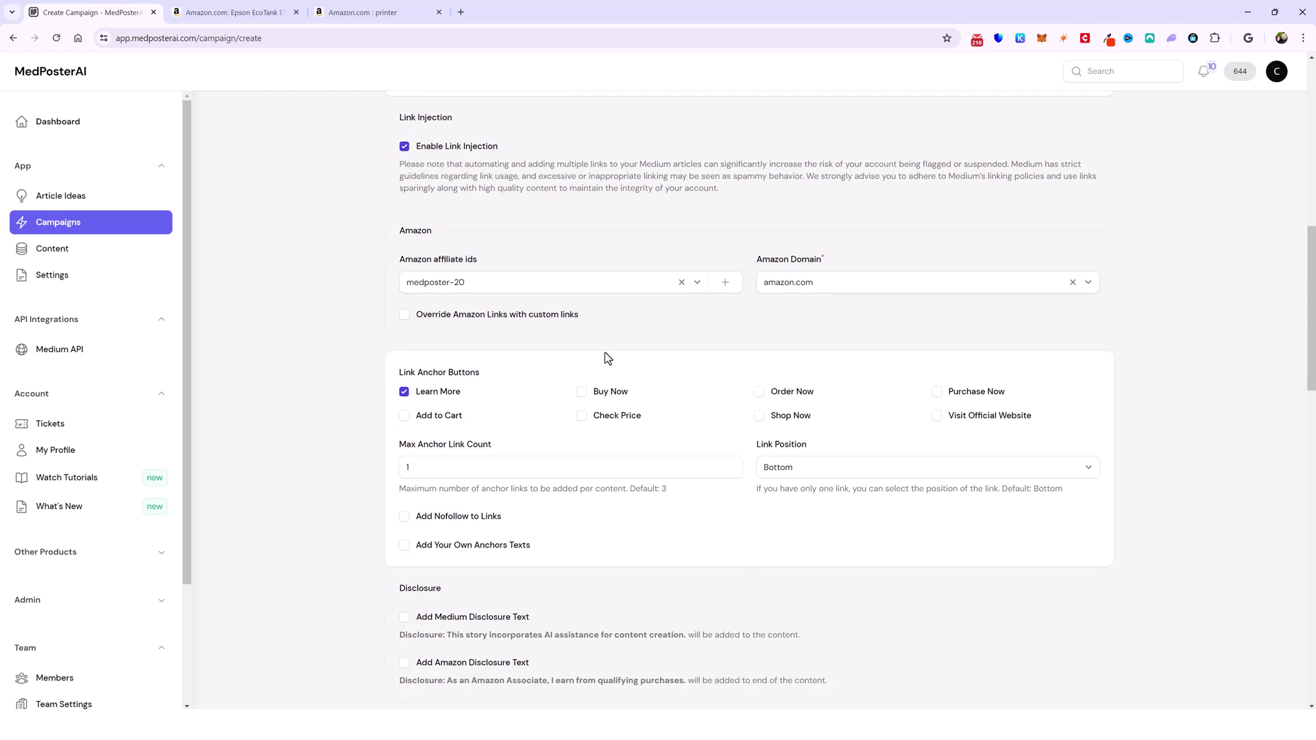
{"action": "left_click", "coordinate": [404, 315]}
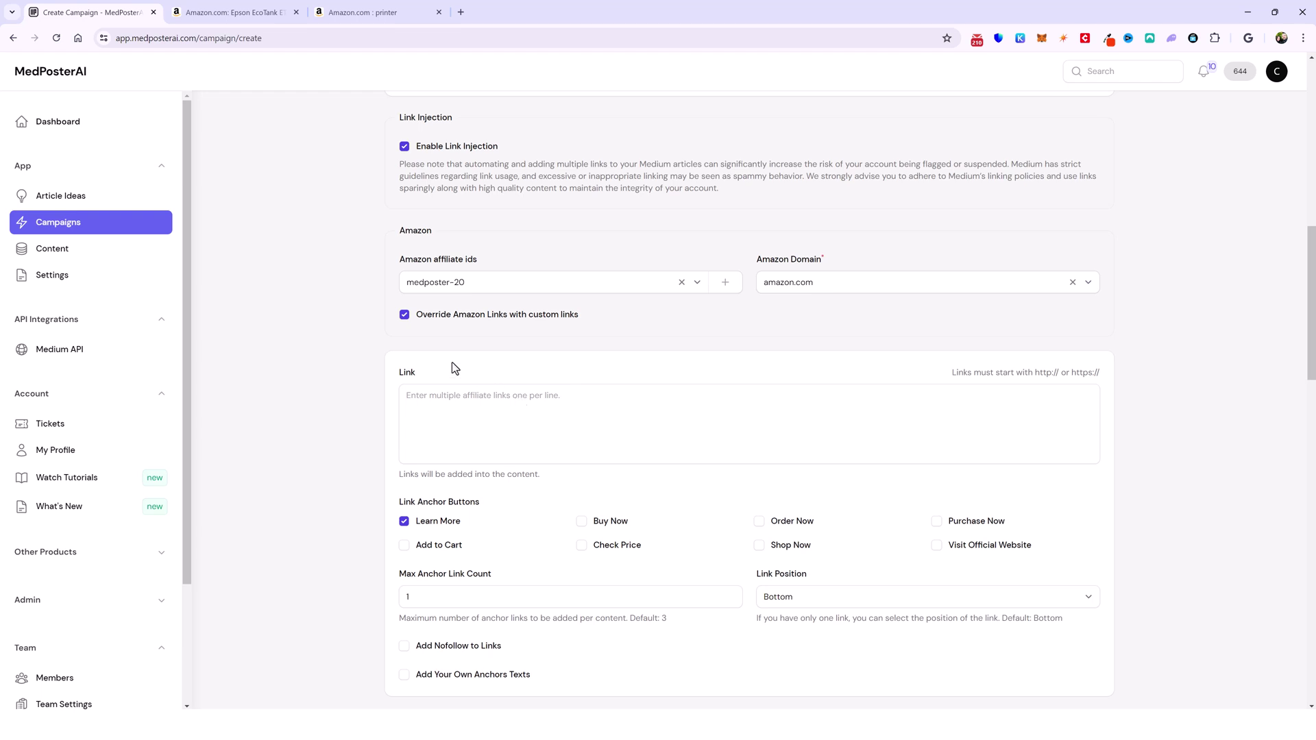
{"action": "left_click", "coordinate": [405, 314]}
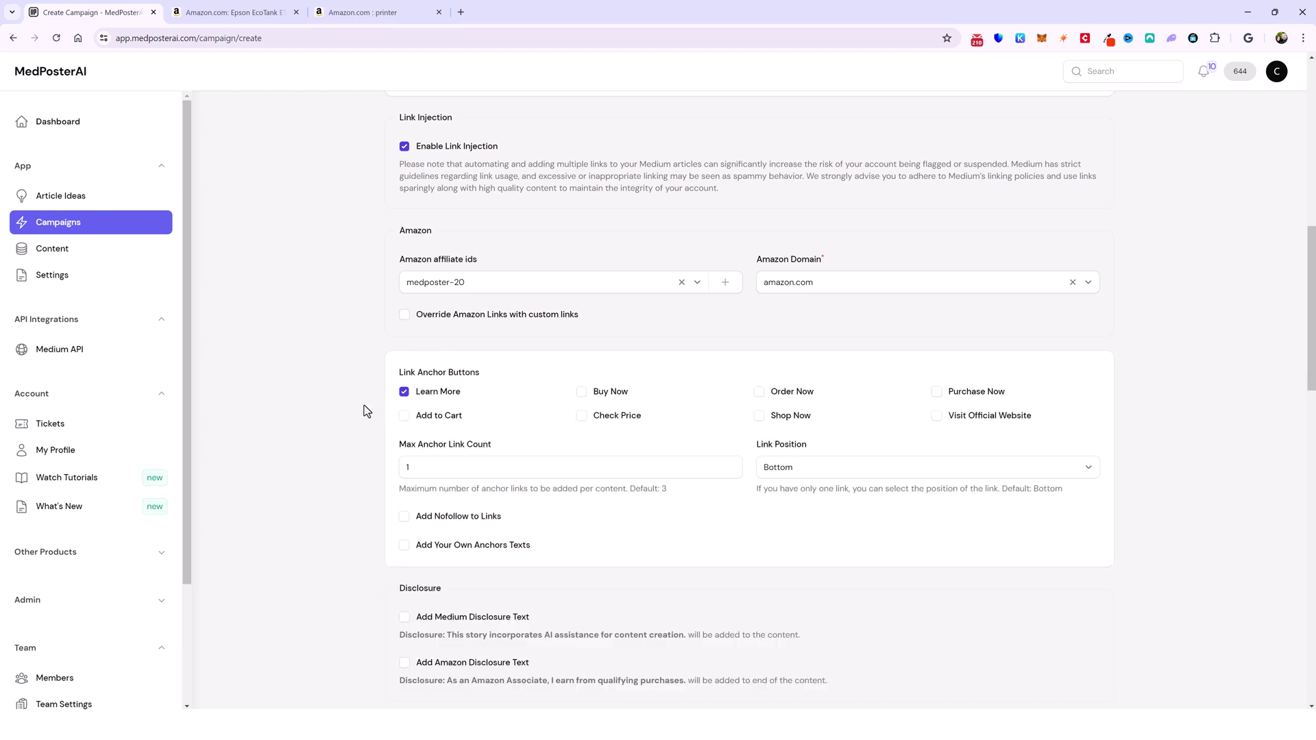
- Turn off the Learn More link anchor button and set the position of the single anchor link to After Intro
{"action": "scroll", "coordinate": [363, 410], "scroll_direction": "down", "scroll_amount": 2}
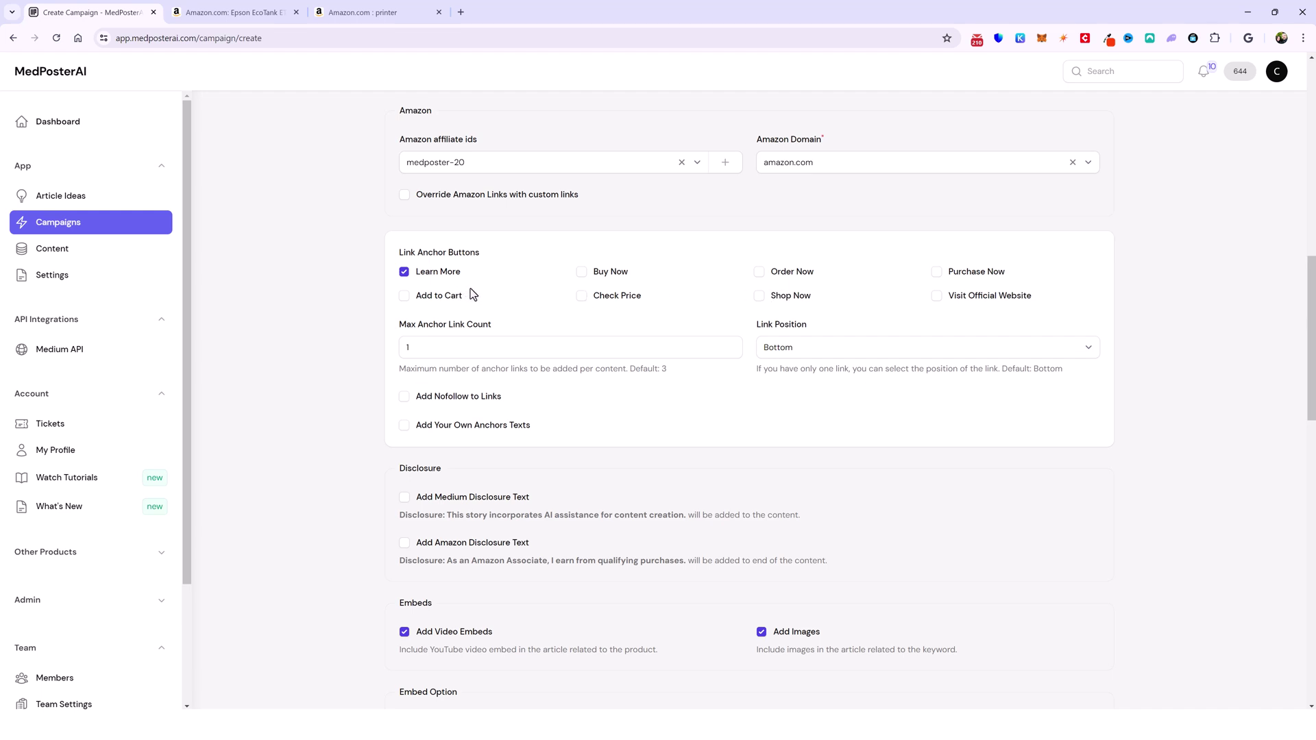
{"action": "left_click", "coordinate": [404, 272]}
{"action": "left_click", "coordinate": [1082, 348]}
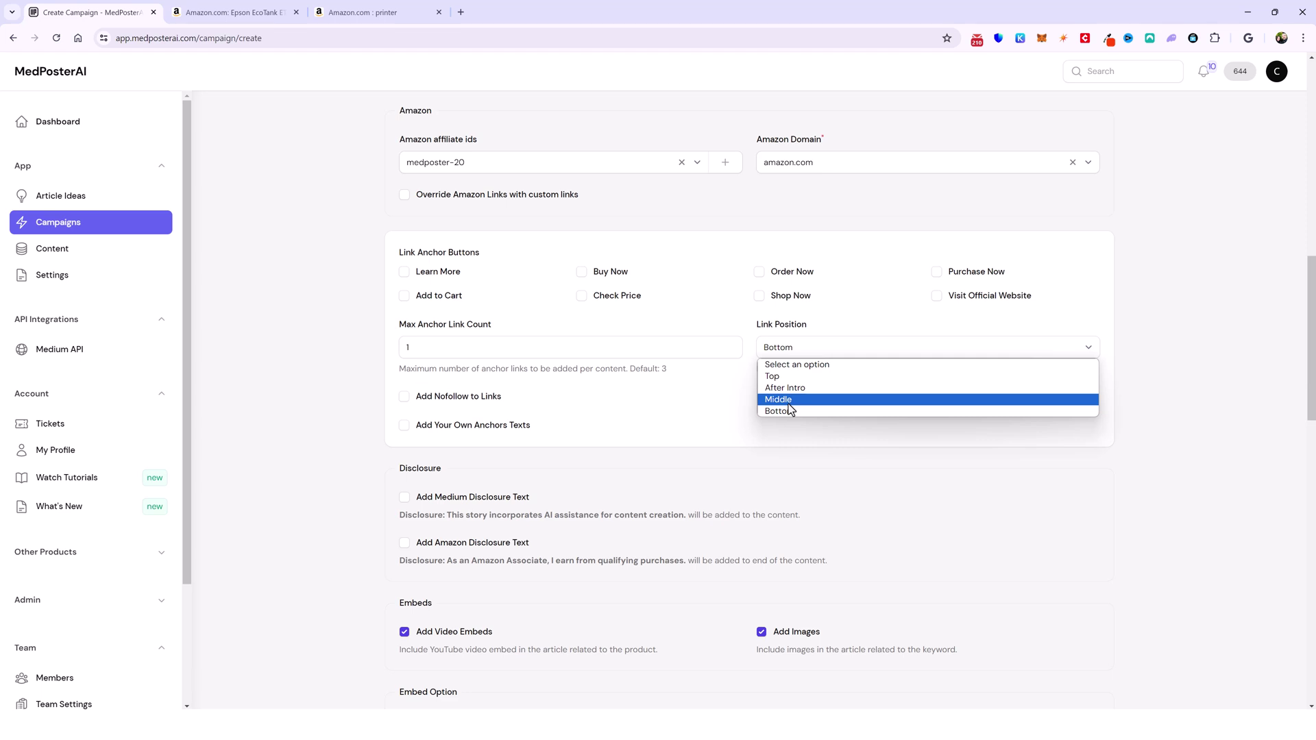
{"action": "left_click", "coordinate": [731, 344]}
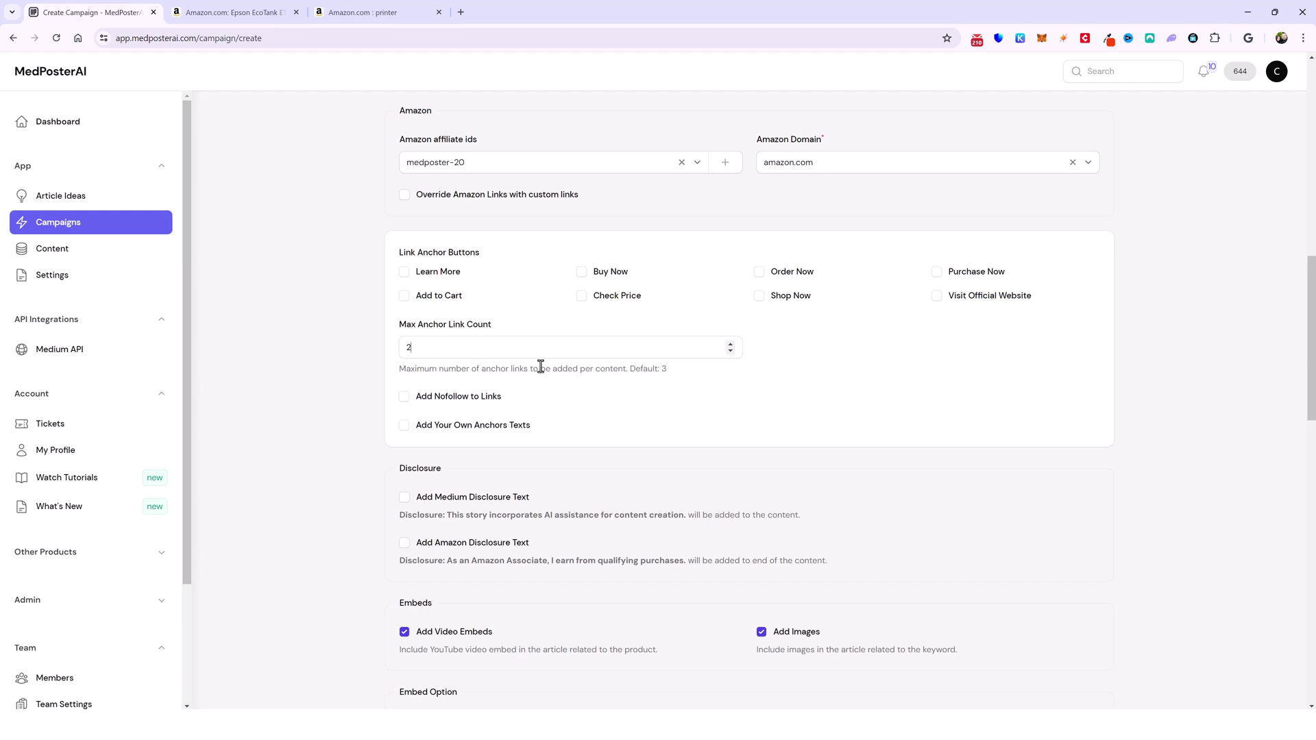
{"action": "left_click", "coordinate": [731, 351]}
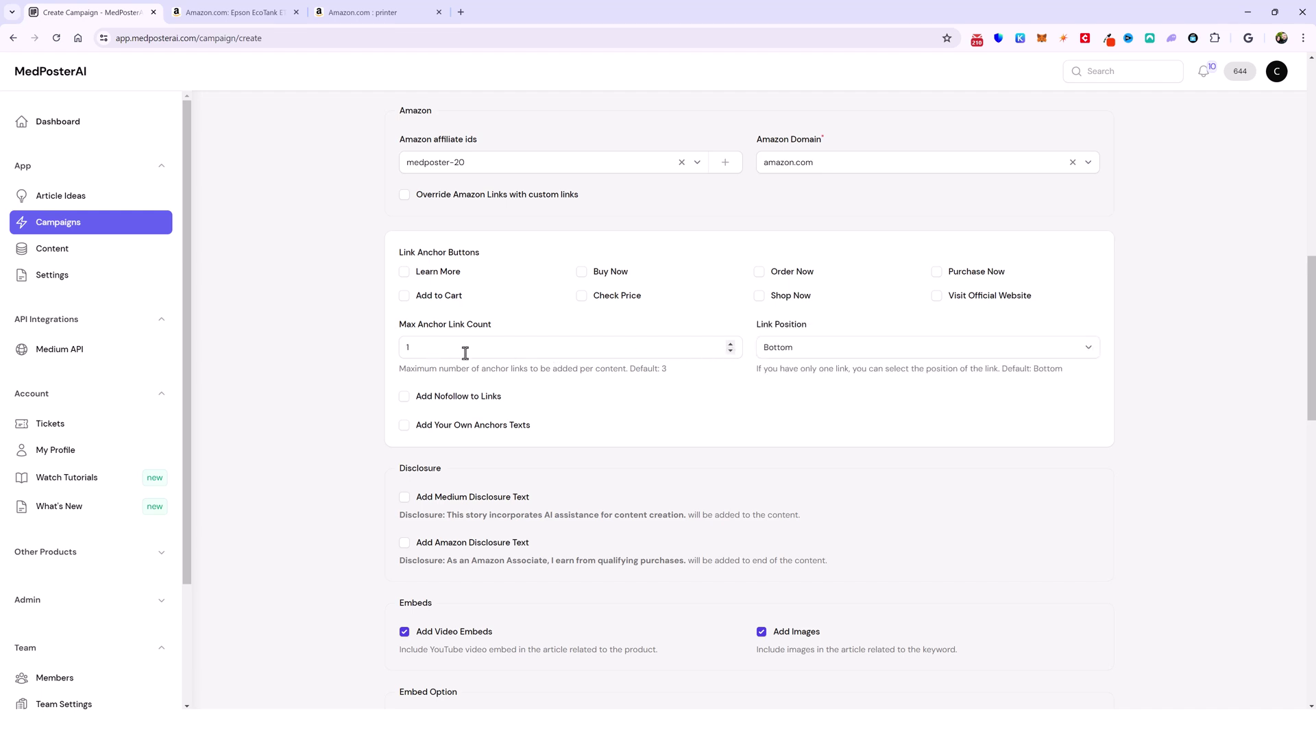
{"action": "left_click", "coordinate": [901, 351]}
{"action": "left_click", "coordinate": [805, 385]}
- Enable adding your own anchor texts and clear all the default custom link anchors
{"action": "left_click", "coordinate": [404, 427]}
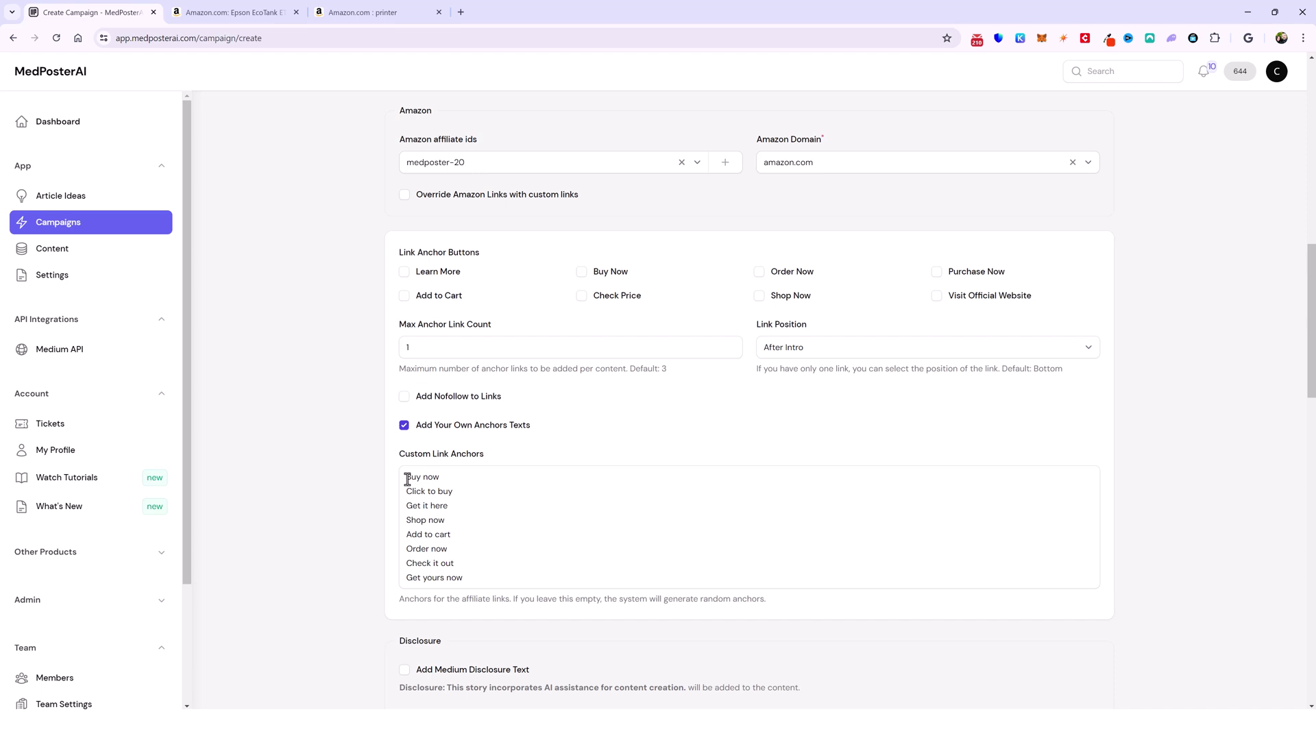
{"action": "left_click_drag", "start_coordinate": [409, 479], "coordinate": [484, 579]}
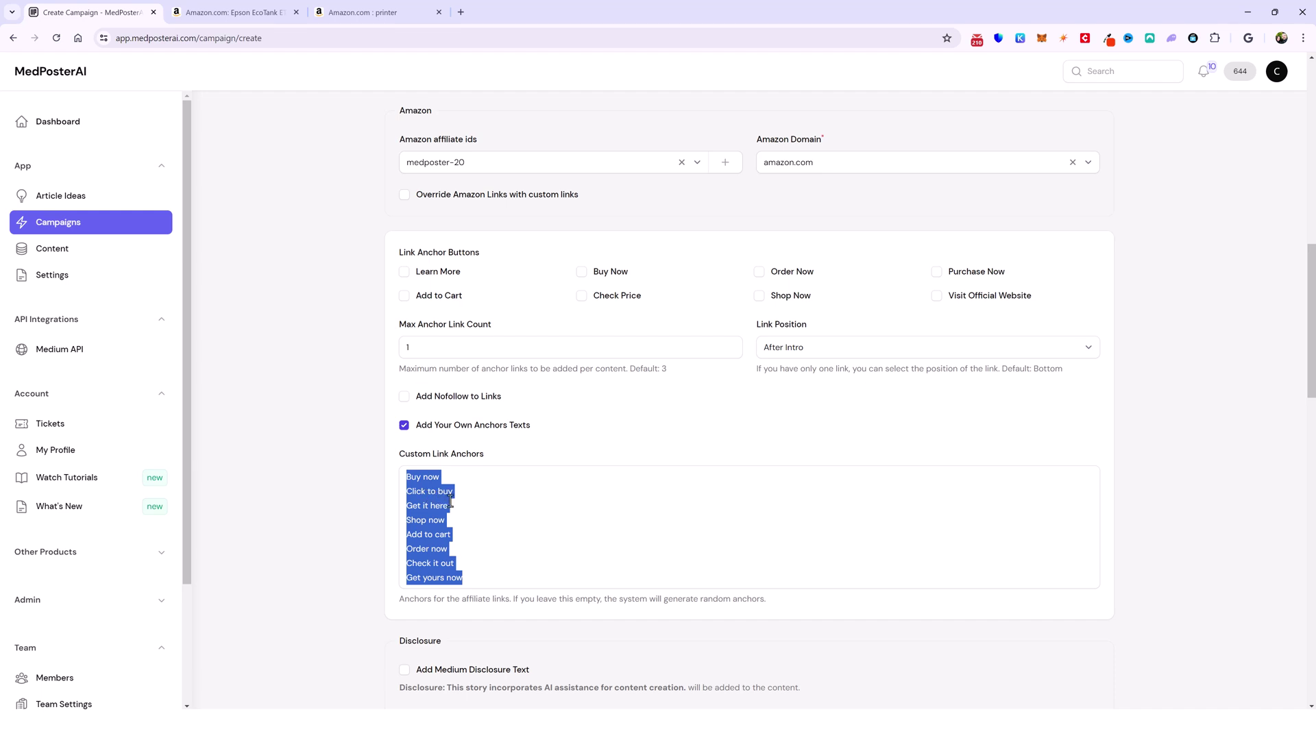
{"action": "key", "text": "BackSpace"}
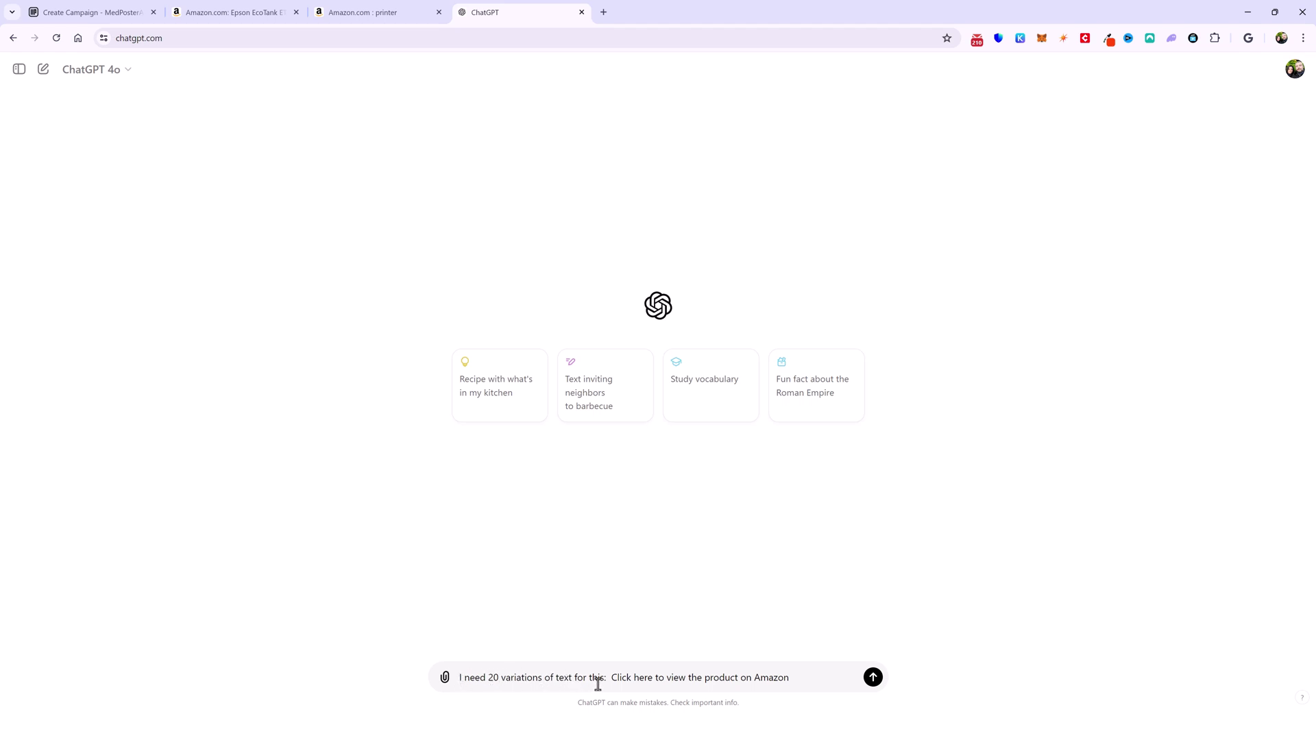
- Ask ChatGPT for 20 variations of the text "Click here to view the product on Amazon" and choose the first response
{"action": "left_click_drag", "start_coordinate": [701, 672], "coordinate": [788, 678]}
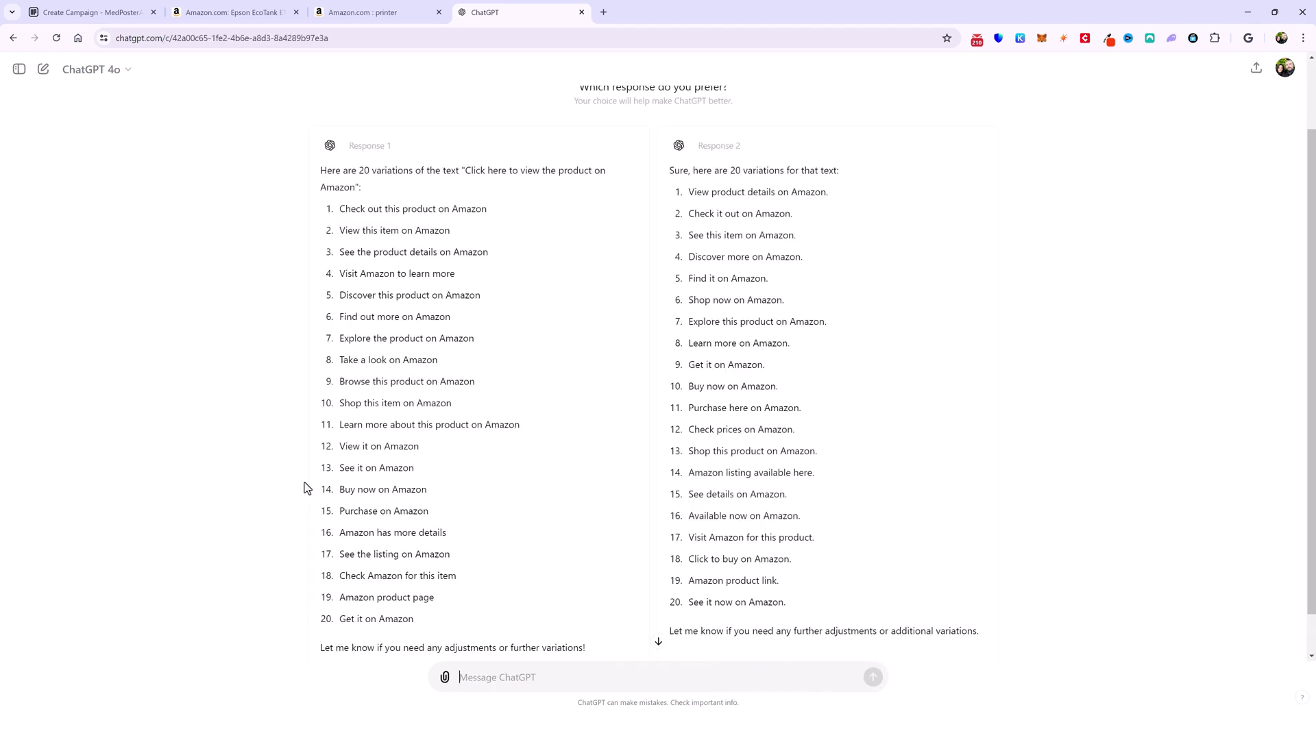
{"action": "scroll", "coordinate": [461, 442], "scroll_direction": "up", "scroll_amount": 1}
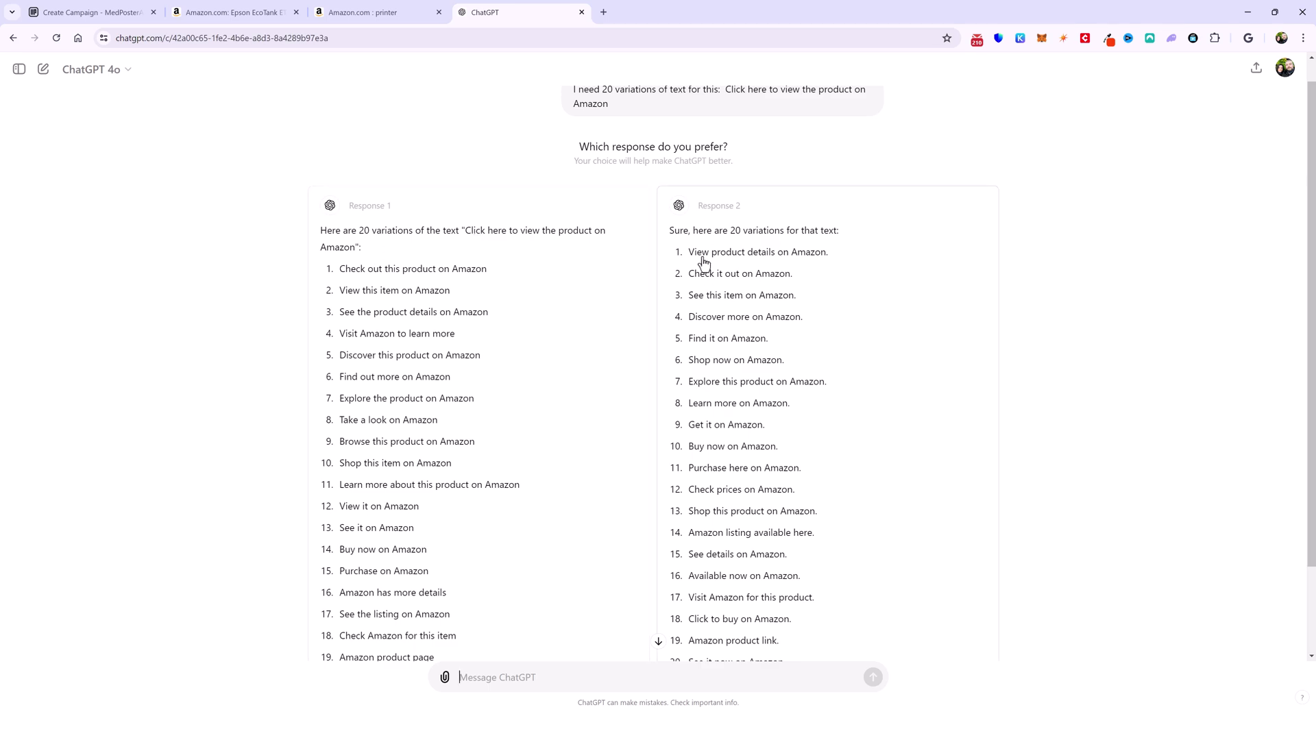
{"action": "scroll", "coordinate": [502, 464], "scroll_direction": "down", "scroll_amount": 1}
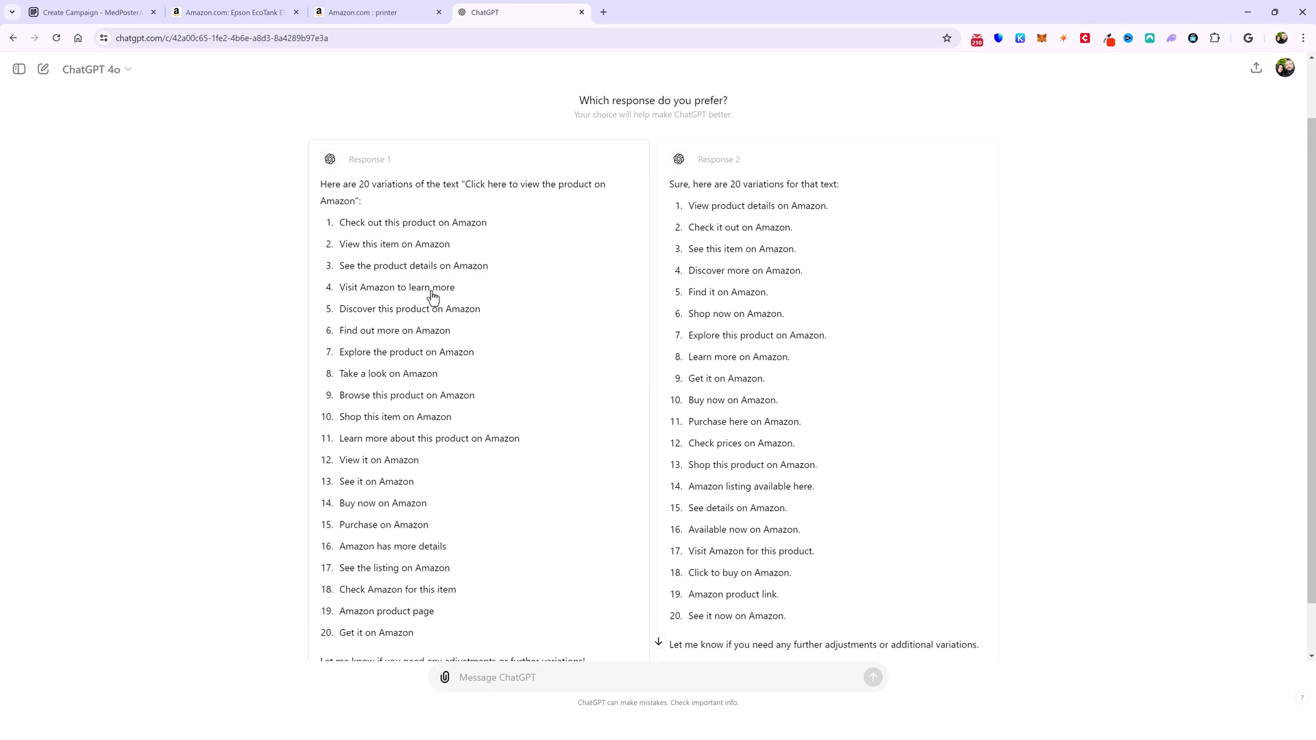
{"action": "left_click", "coordinate": [410, 258]}
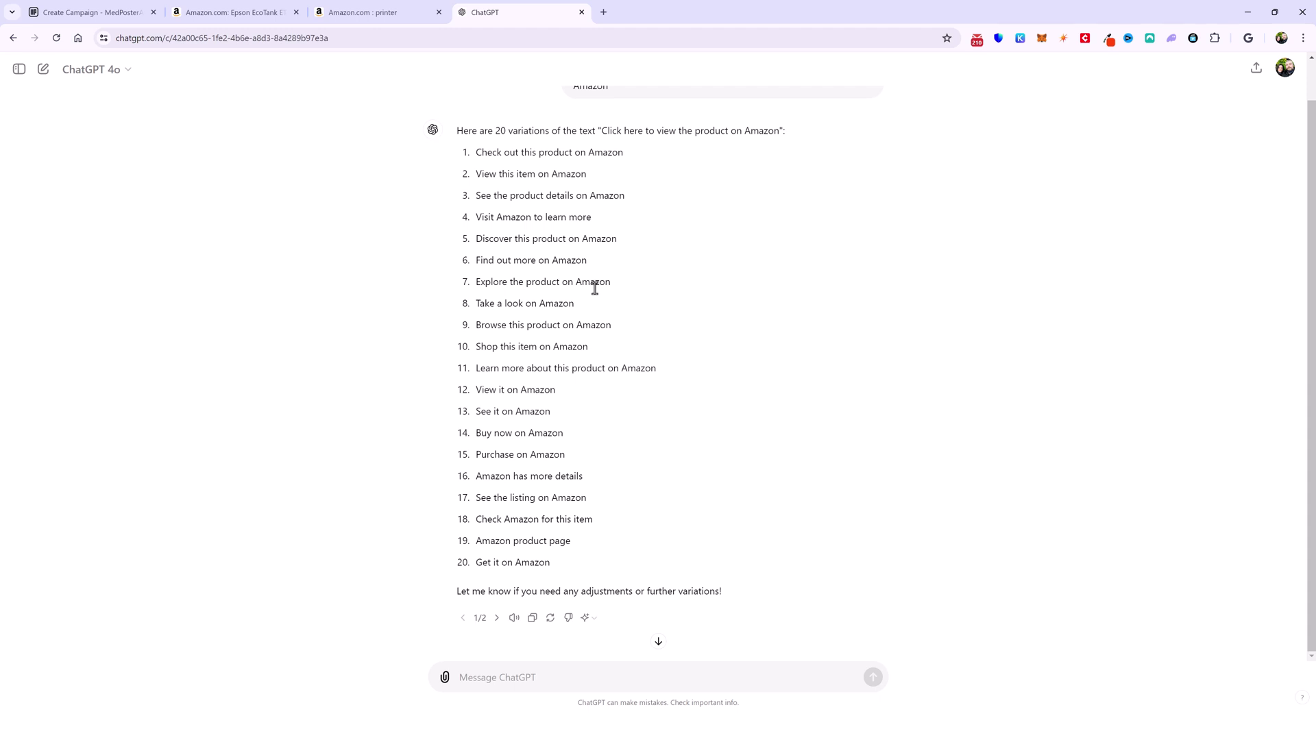
- Copy the 20 text variations from ChatGPT into the campaign's Custom Link Anchors in MedPosterAI
{"action": "left_click_drag", "start_coordinate": [474, 153], "coordinate": [615, 569]}
{"action": "right_click", "coordinate": [526, 379]}
{"action": "left_click", "coordinate": [549, 396]}
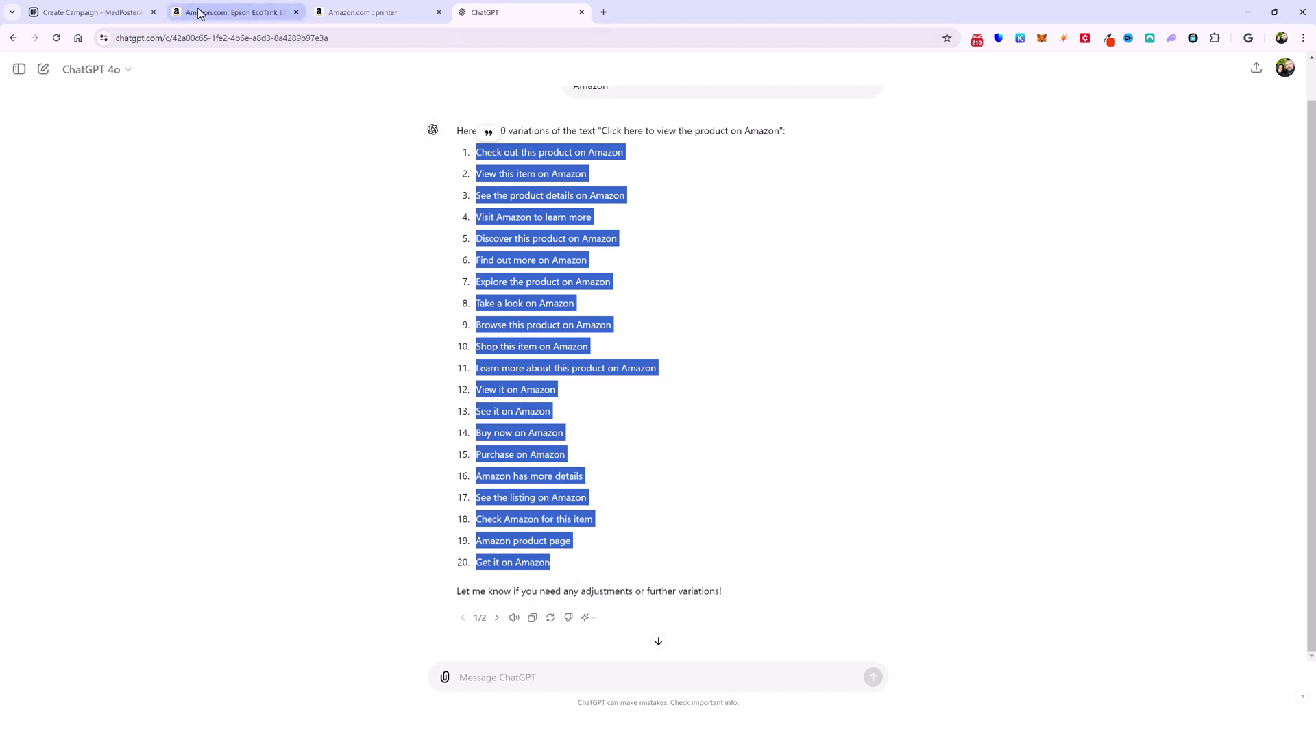
{"action": "left_click", "coordinate": [95, 12]}
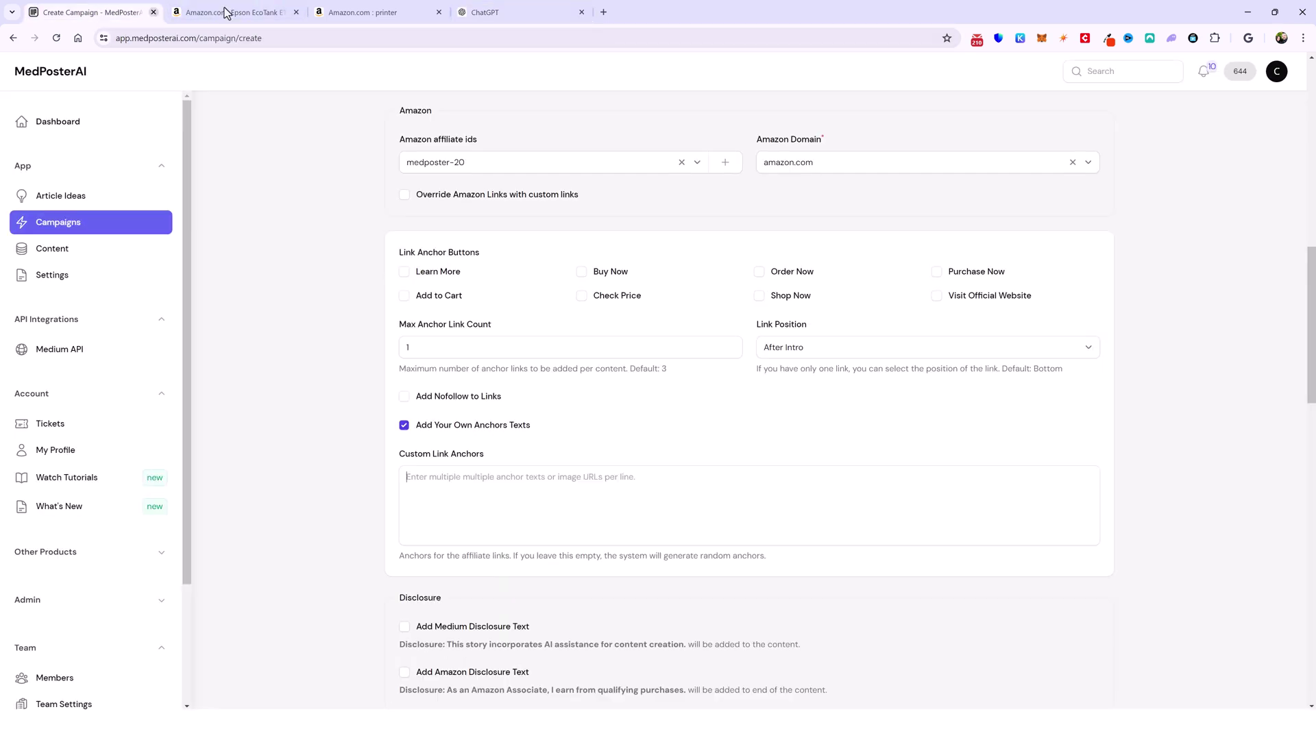
{"action": "right_click", "coordinate": [486, 485]}
{"action": "left_click", "coordinate": [539, 281]}
- Limit the image sources to Amazon Product Images only and set the image count to 3
{"action": "scroll", "coordinate": [461, 508], "scroll_direction": "down", "scroll_amount": 3}
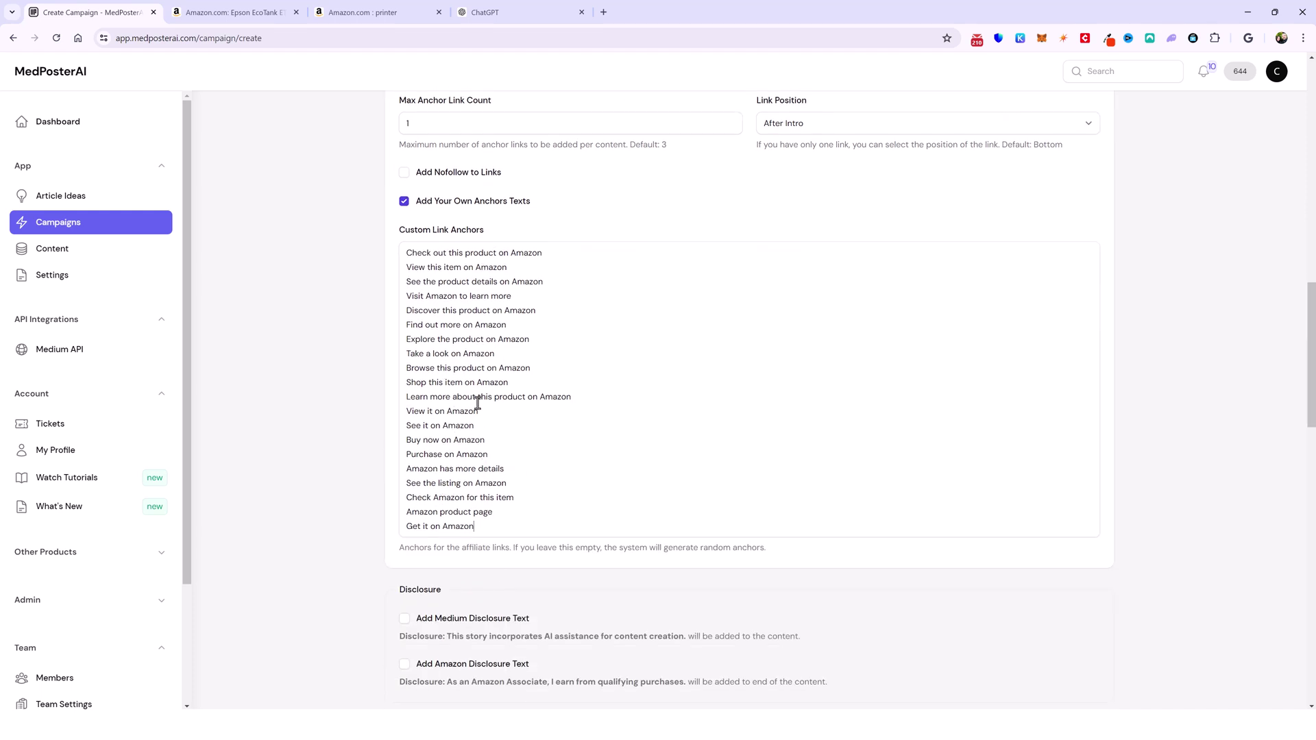
{"action": "scroll", "coordinate": [458, 399], "scroll_direction": "down", "scroll_amount": 5}
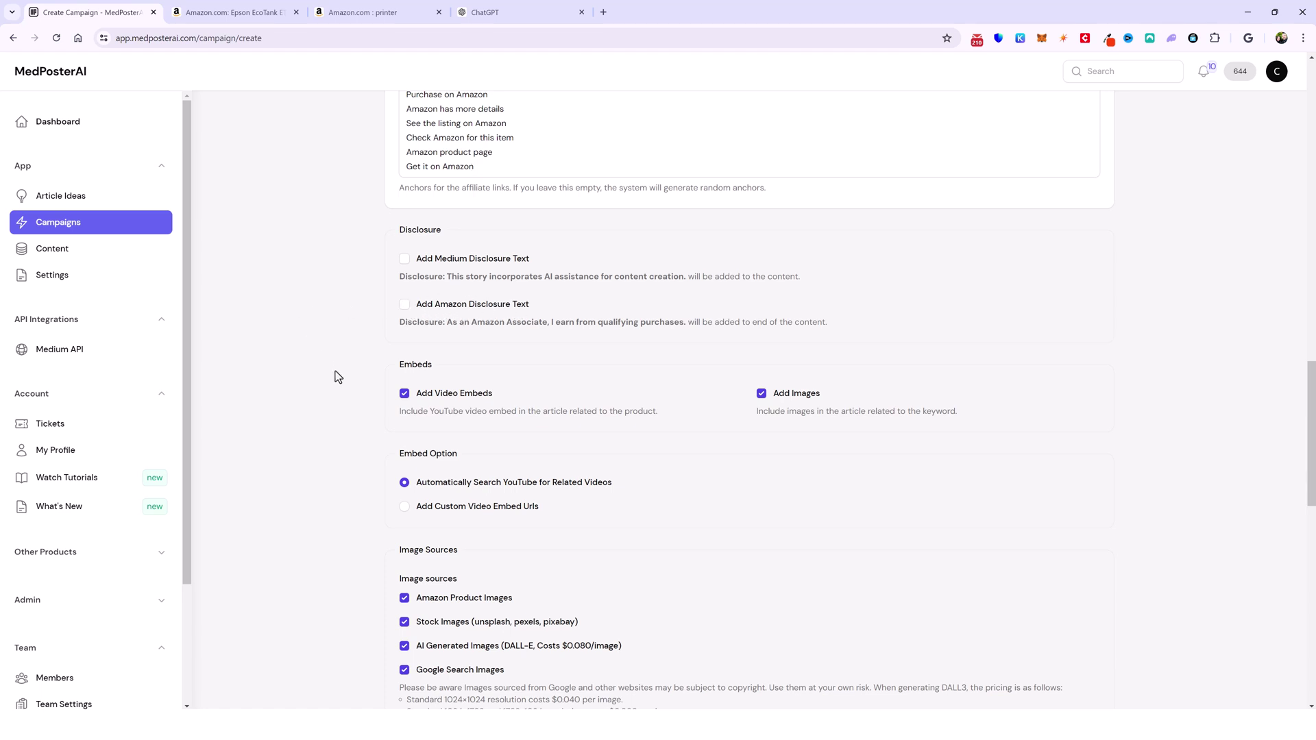
{"action": "scroll", "coordinate": [321, 455], "scroll_direction": "down", "scroll_amount": 3}
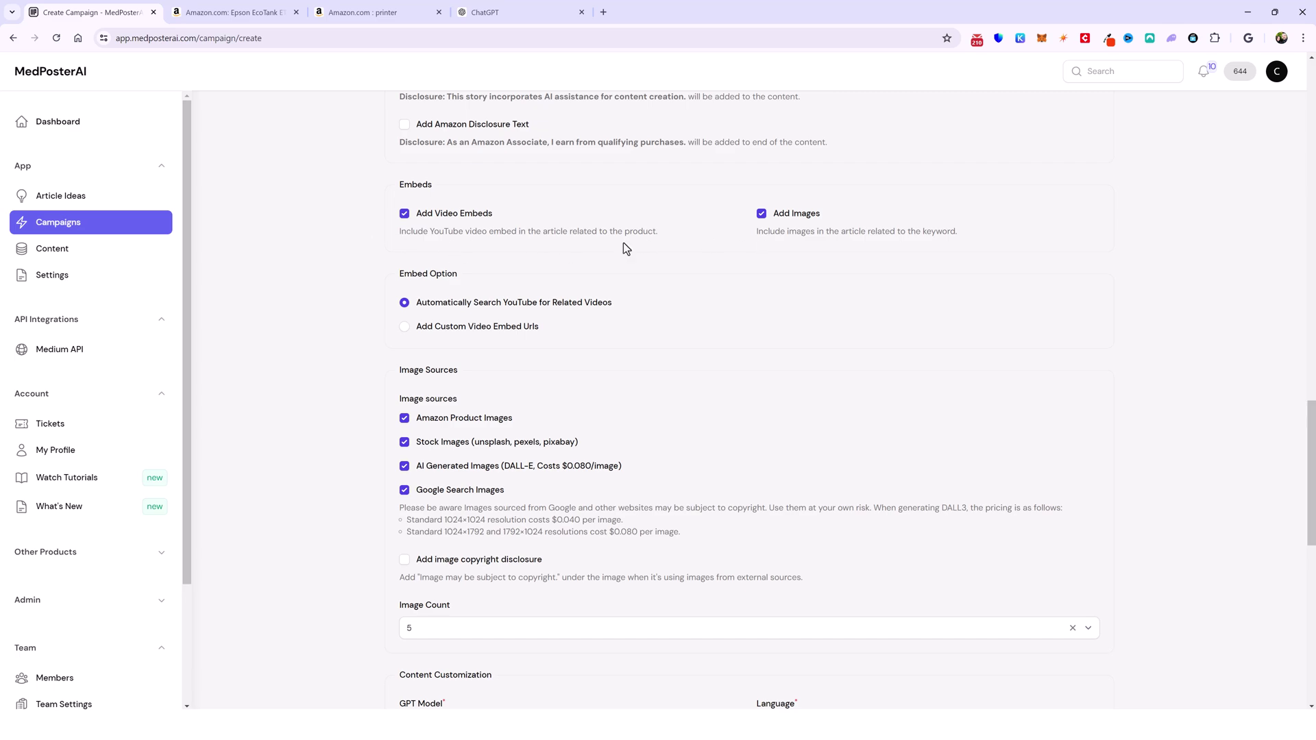
{"action": "scroll", "coordinate": [346, 429], "scroll_direction": "down", "scroll_amount": 3}
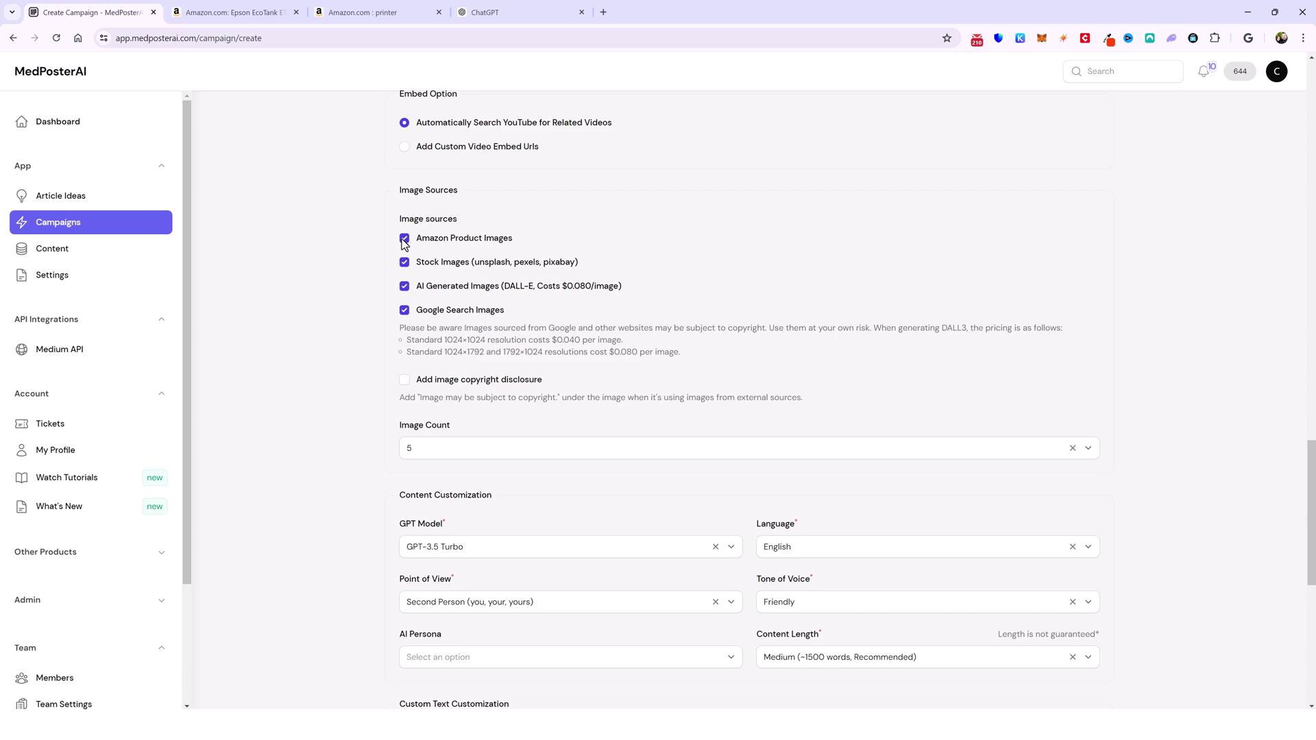
{"action": "left_click", "coordinate": [404, 263]}
{"action": "left_click", "coordinate": [405, 286]}
{"action": "left_click", "coordinate": [404, 310]}
{"action": "scroll", "coordinate": [359, 454], "scroll_direction": "down", "scroll_amount": 3}
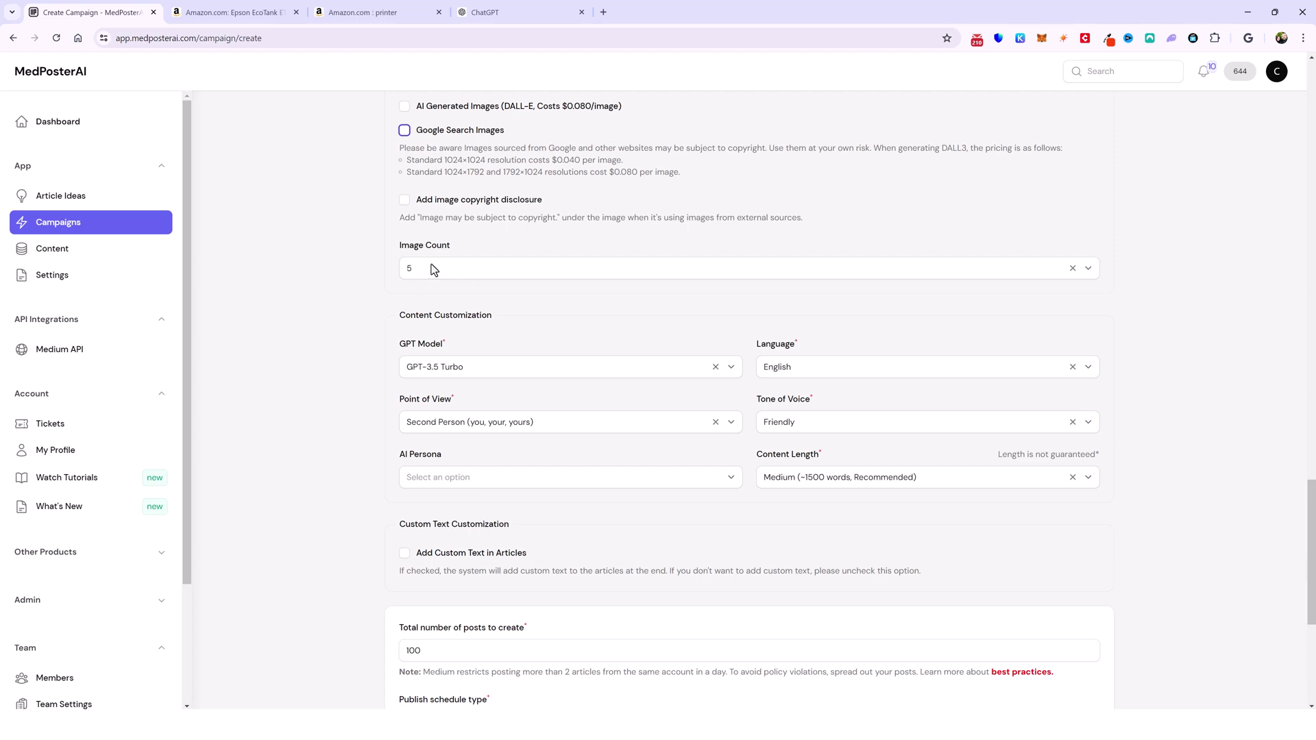
{"action": "left_click", "coordinate": [1087, 271]}
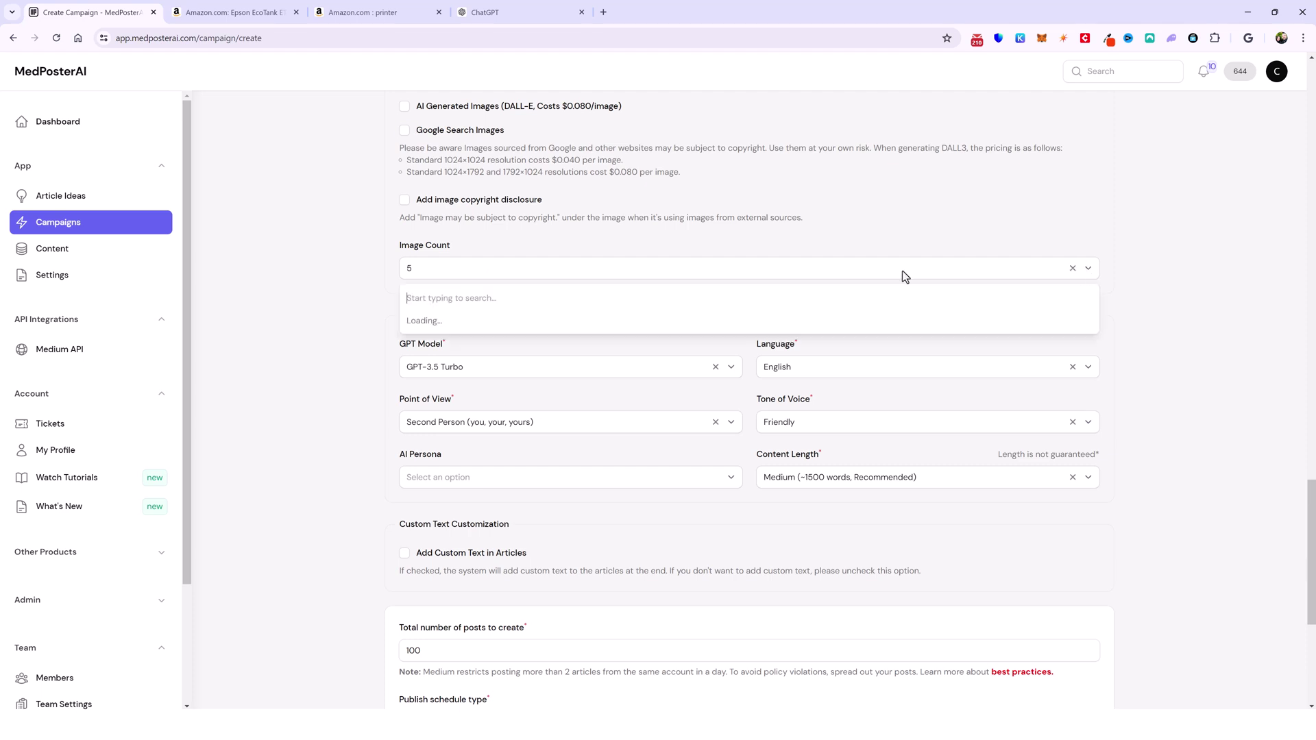
{"action": "left_click", "coordinate": [431, 364]}
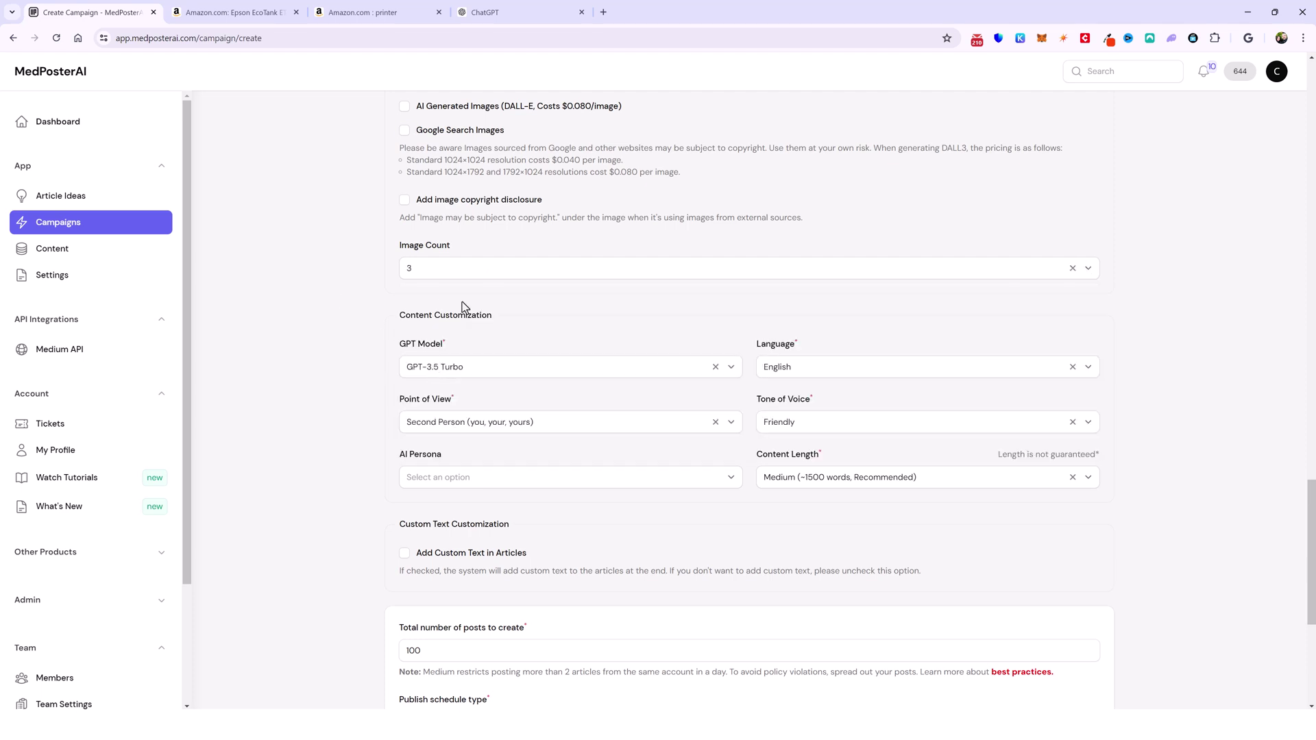
- Set the GPT model to GPT-4o (Recommended) and the point of view to First Person Singular (I, me, my, mine)
{"action": "left_click", "coordinate": [496, 369]}
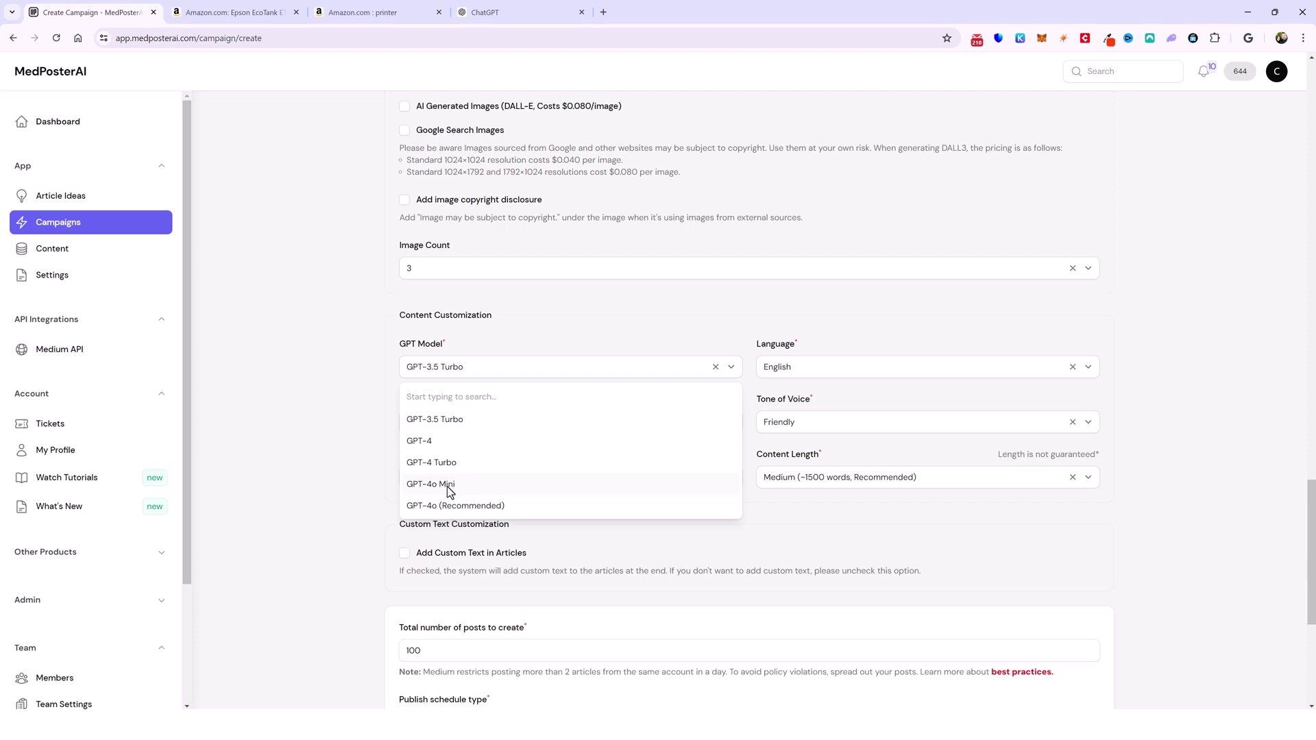
{"action": "left_click", "coordinate": [474, 510]}
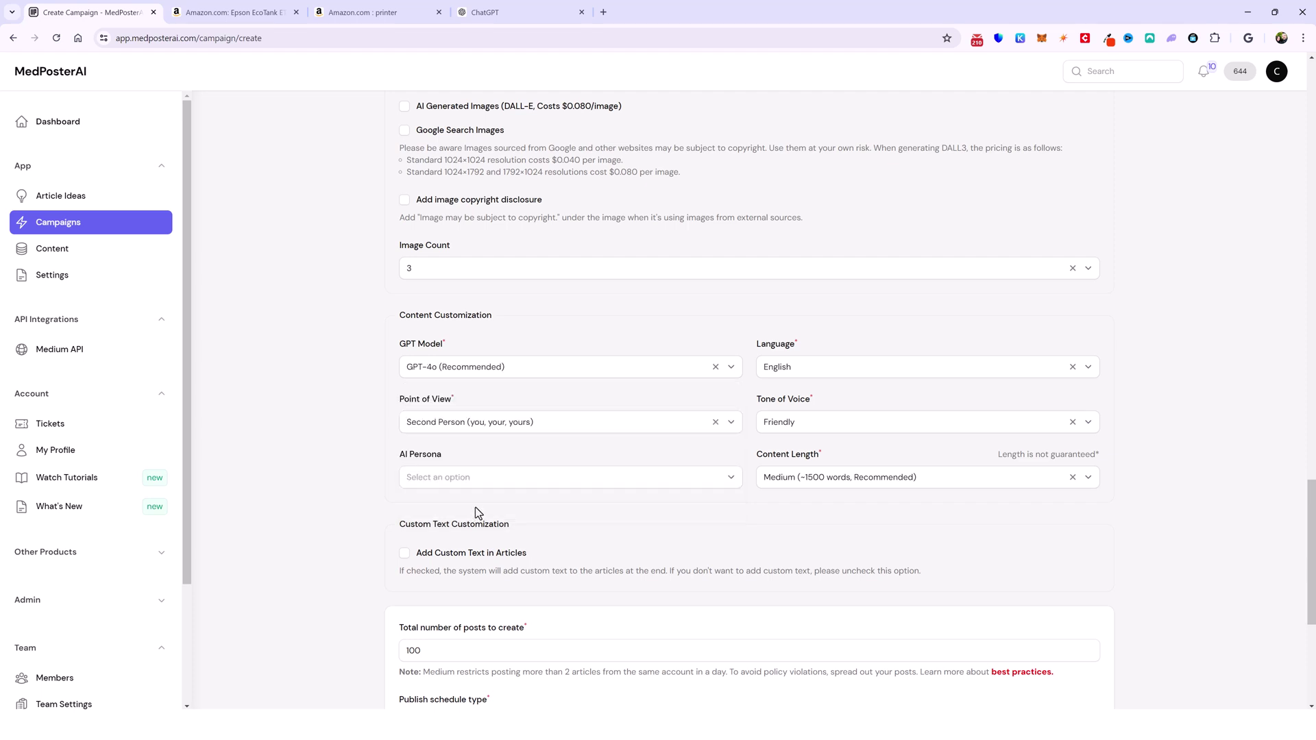
{"action": "left_click", "coordinate": [500, 426]}
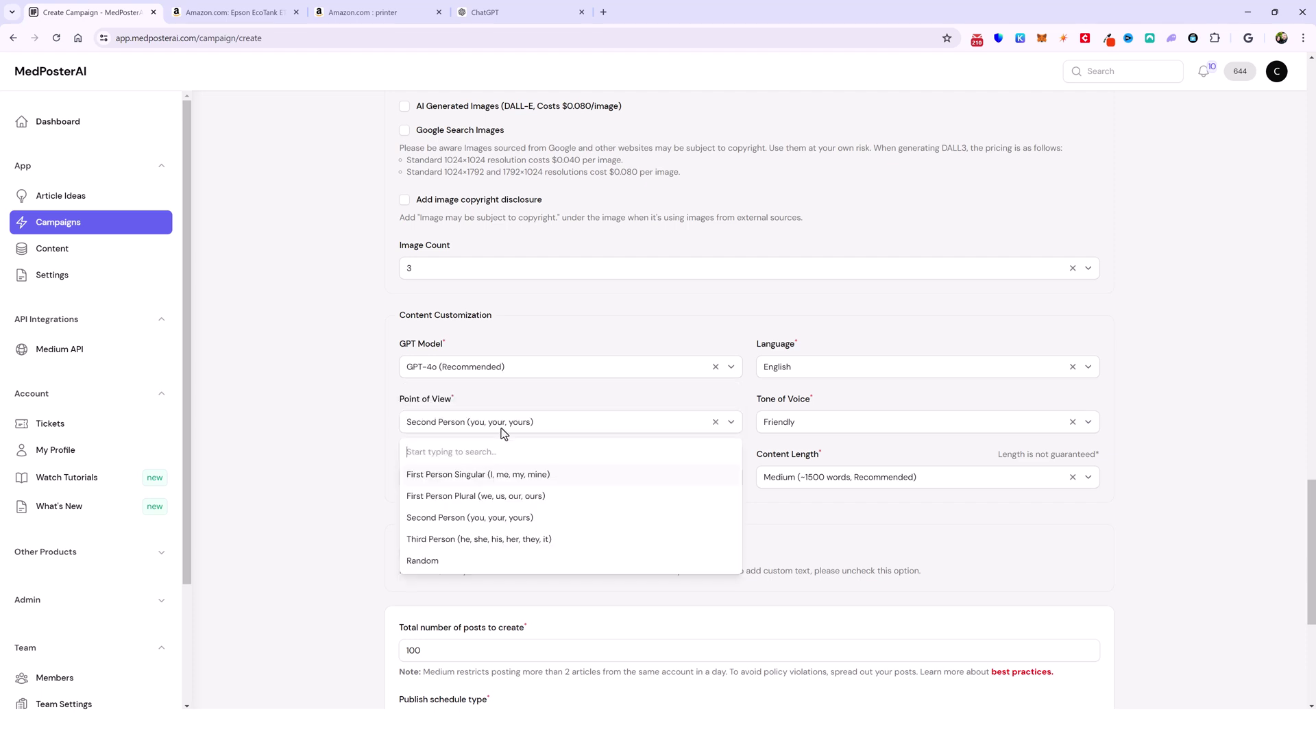
{"action": "left_click", "coordinate": [474, 477]}
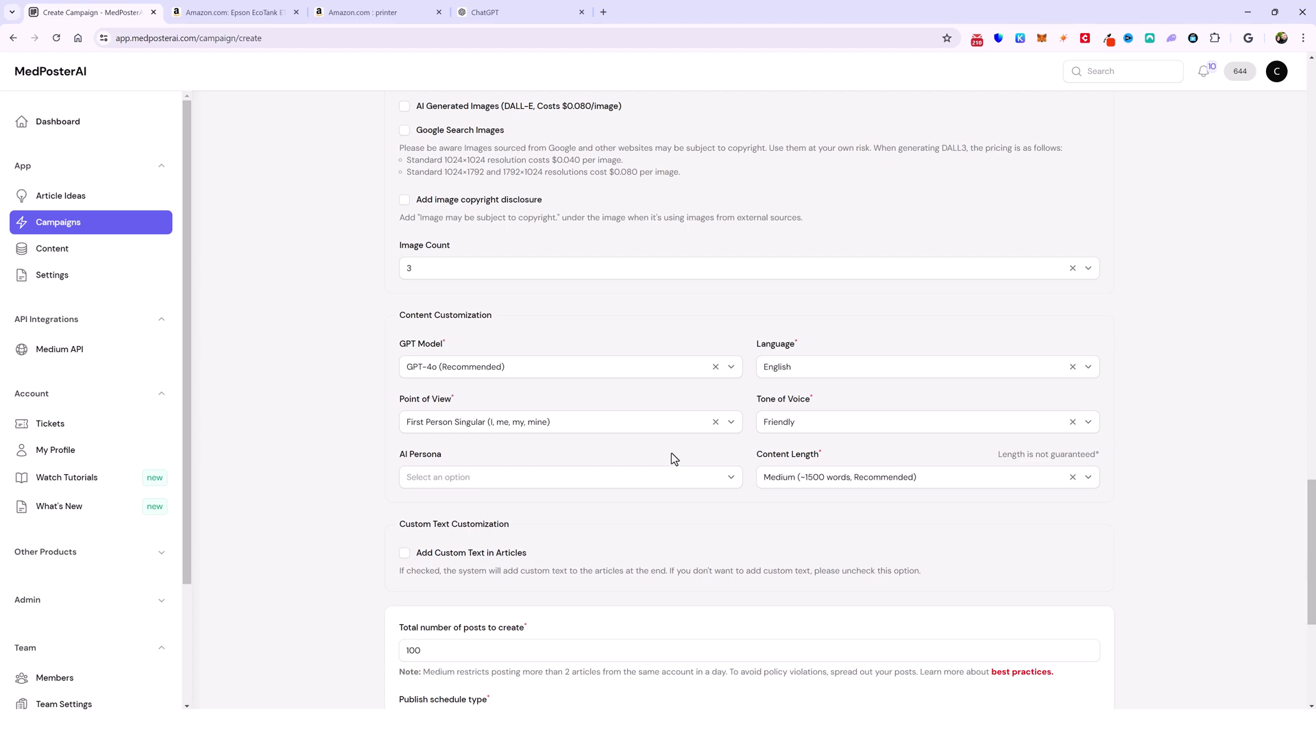
- Set the tone of voice to Conversational and the AI persona to David Sedaris (Casual, Comedic)
{"action": "left_click", "coordinate": [831, 424]}
{"action": "left_click", "coordinate": [815, 495]}
{"action": "left_click", "coordinate": [554, 482]}
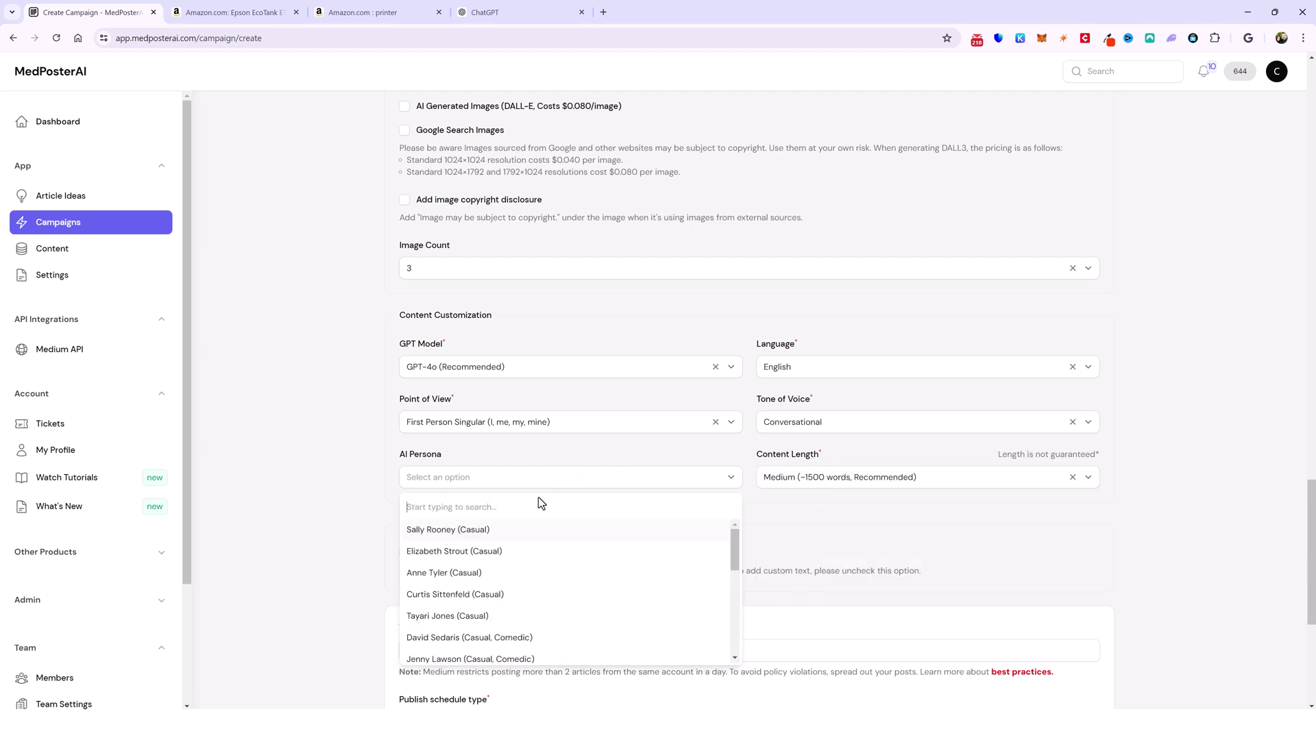
{"action": "left_click", "coordinate": [466, 638]}
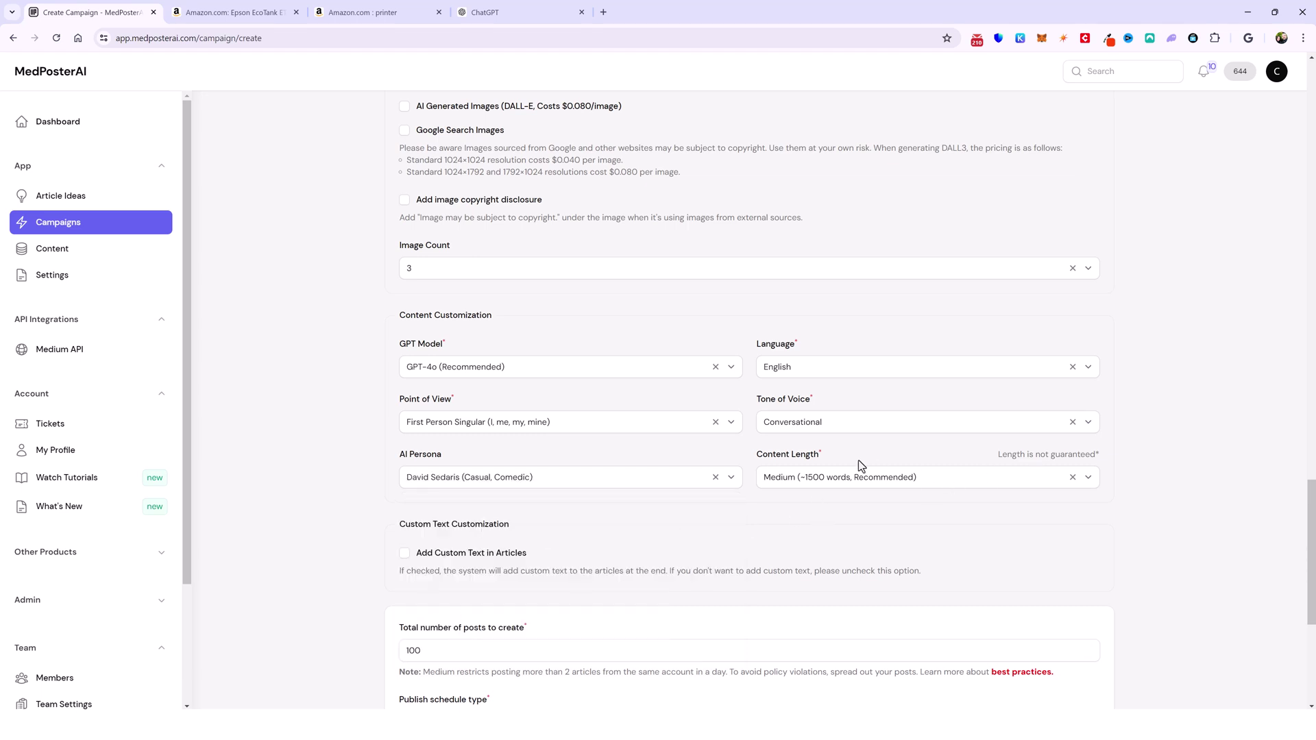
{"action": "left_click_drag", "start_coordinate": [998, 456], "coordinate": [1095, 457]}
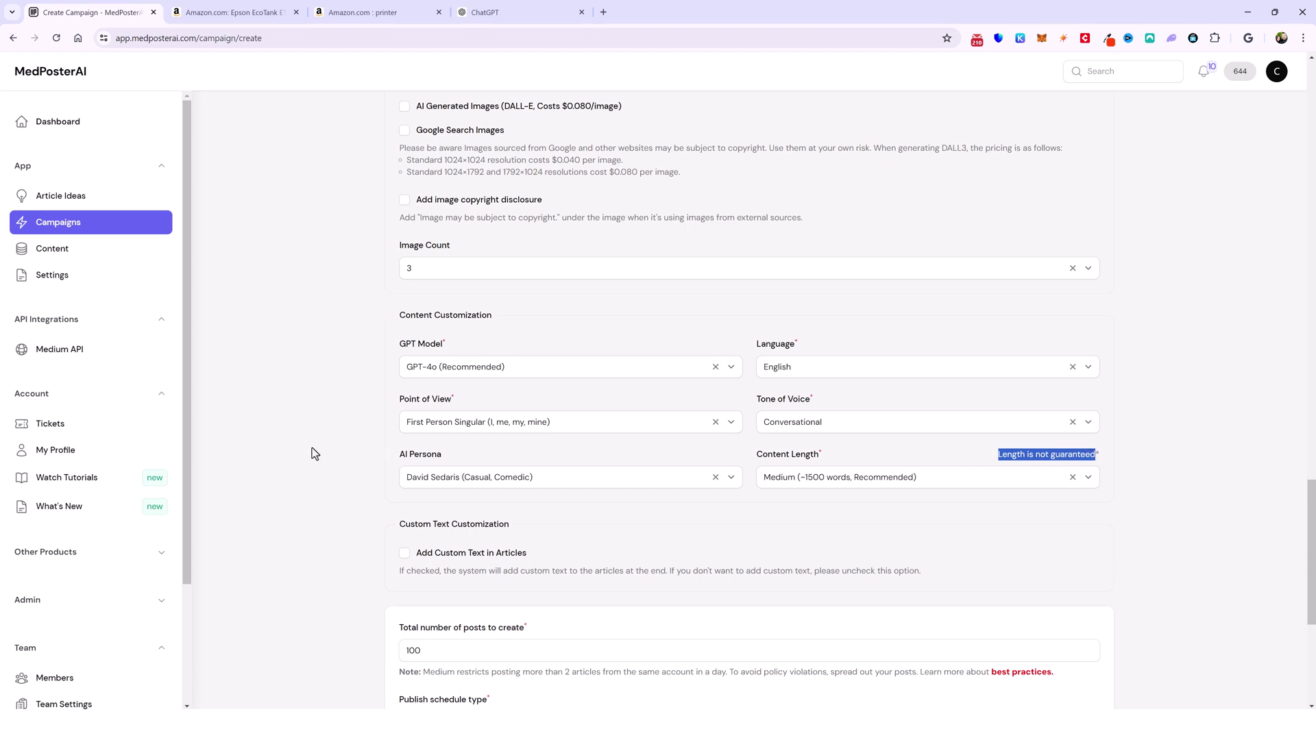
- Set the campaign to publish on schedule, creating 3 posts every day
{"action": "scroll", "coordinate": [411, 329], "scroll_direction": "down", "scroll_amount": 3}
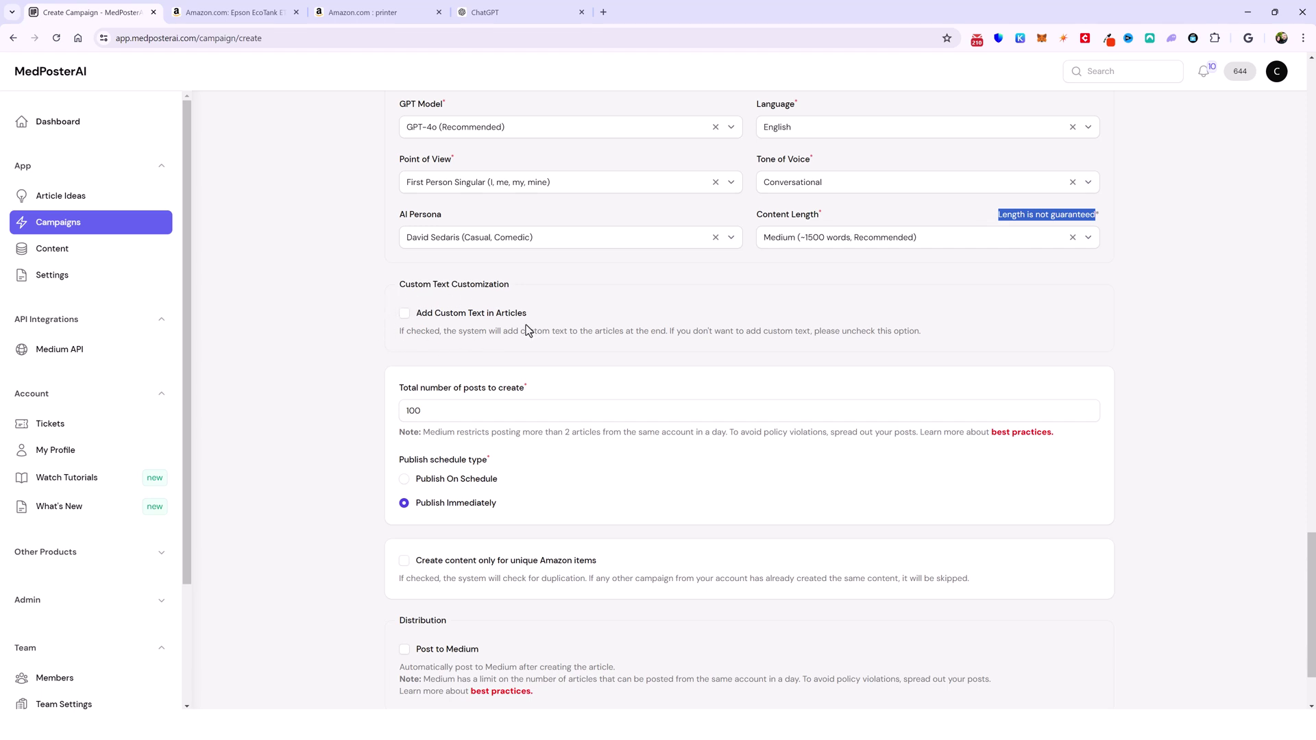
{"action": "scroll", "coordinate": [353, 447], "scroll_direction": "down", "scroll_amount": 2}
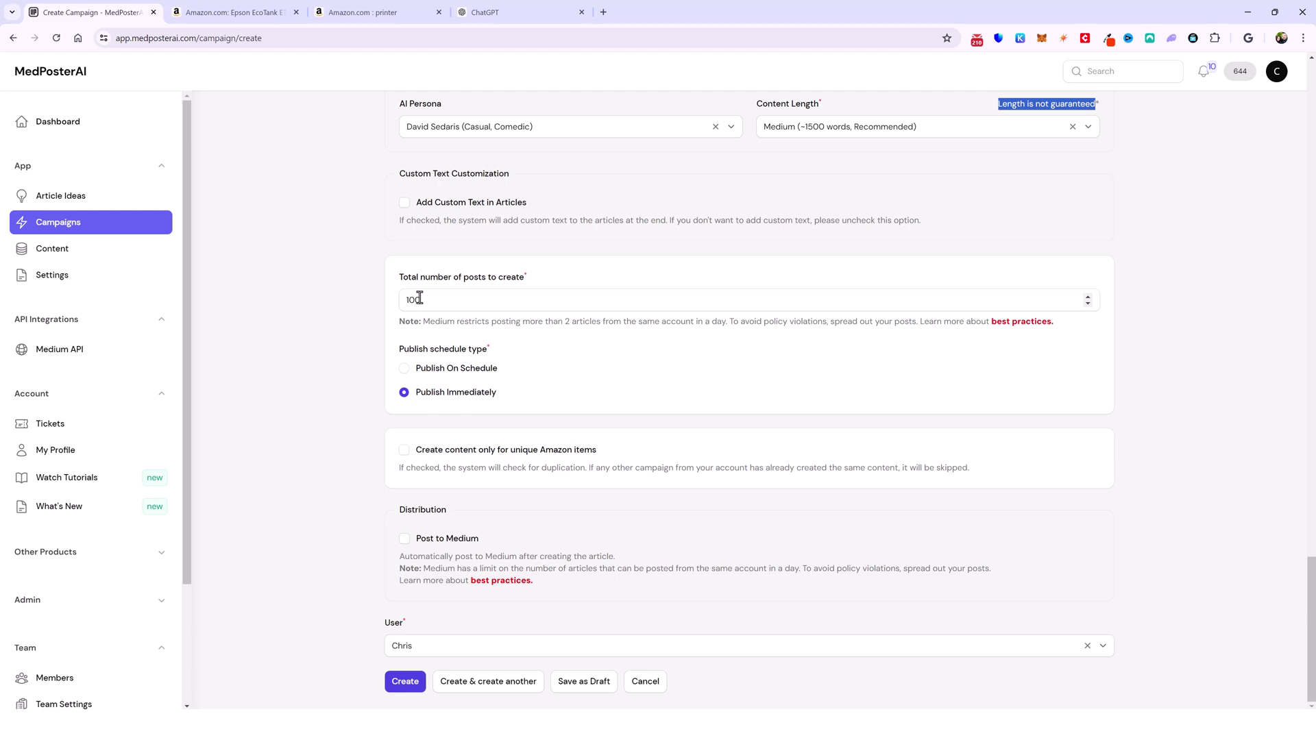
{"action": "left_click", "coordinate": [404, 370]}
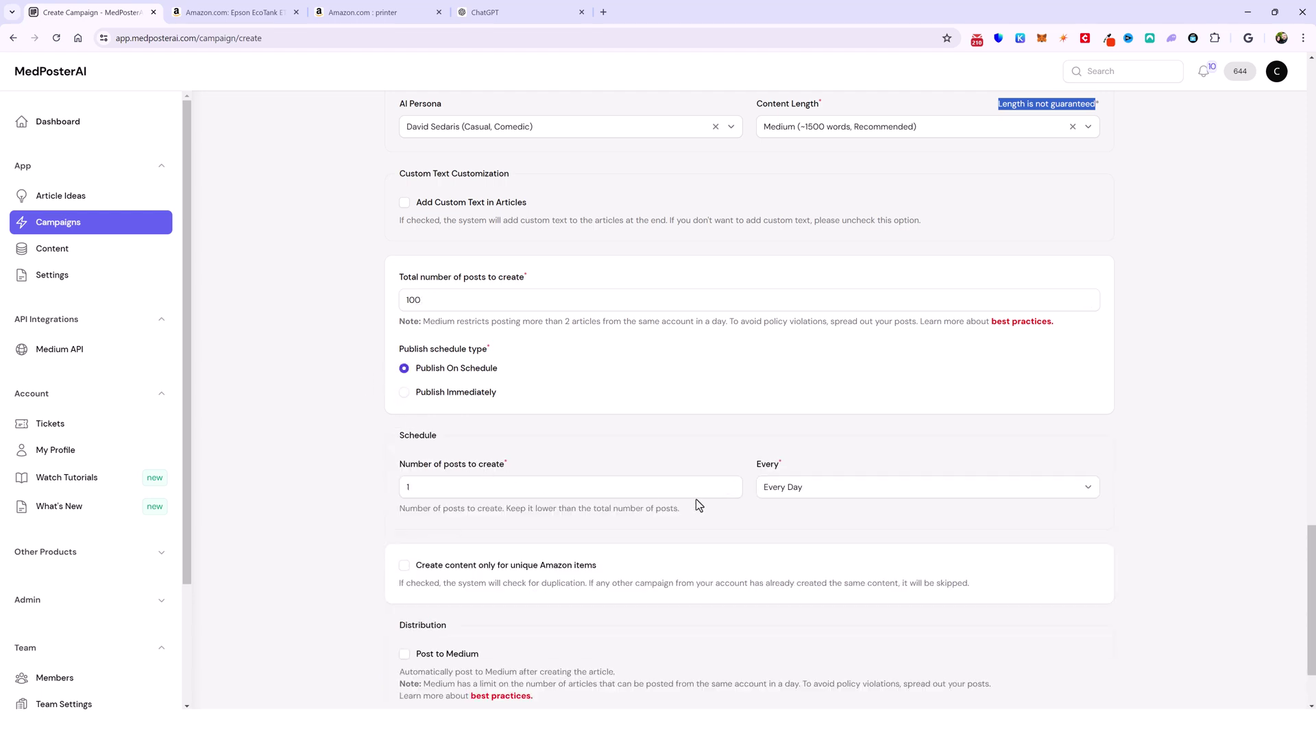
{"action": "left_click", "coordinate": [729, 483]}
{"action": "left_click", "coordinate": [730, 483]}
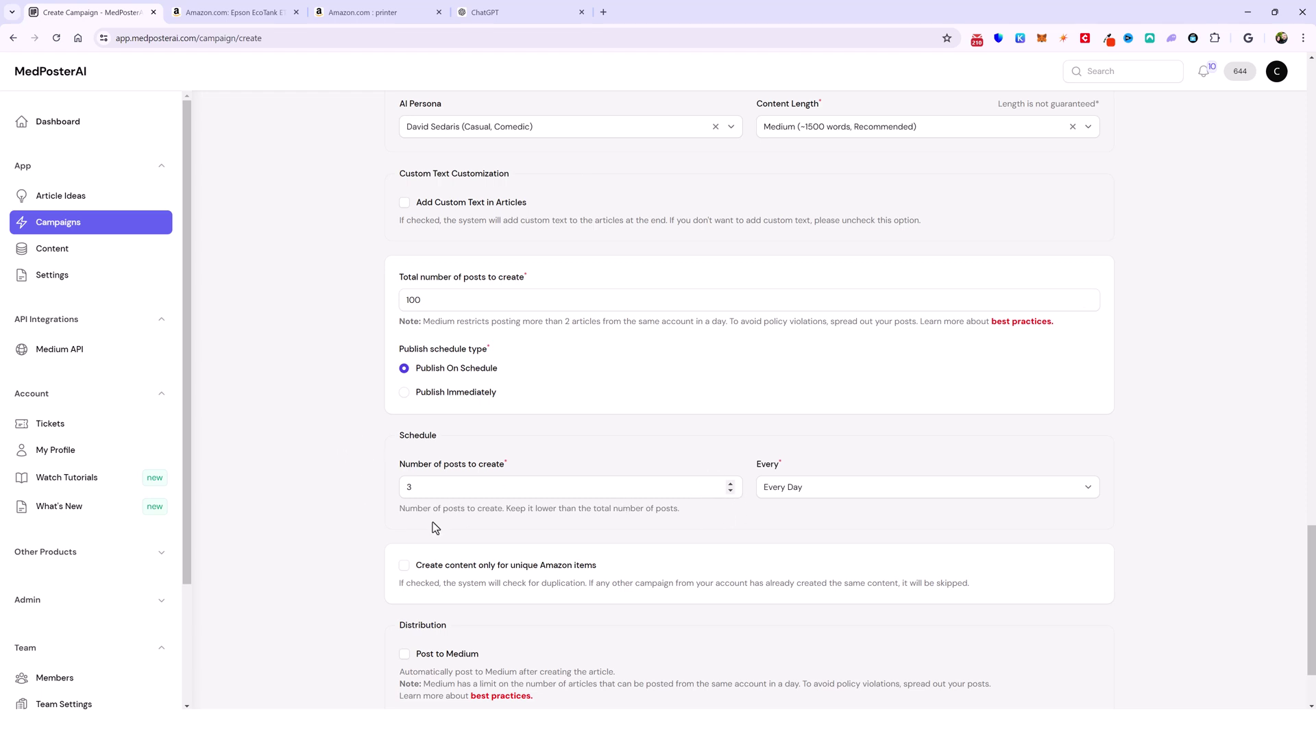
- Enable automatic posting to Medium with the unique Amazon items option left off, and create the campaign
{"action": "scroll", "coordinate": [411, 521], "scroll_direction": "down", "scroll_amount": 2}
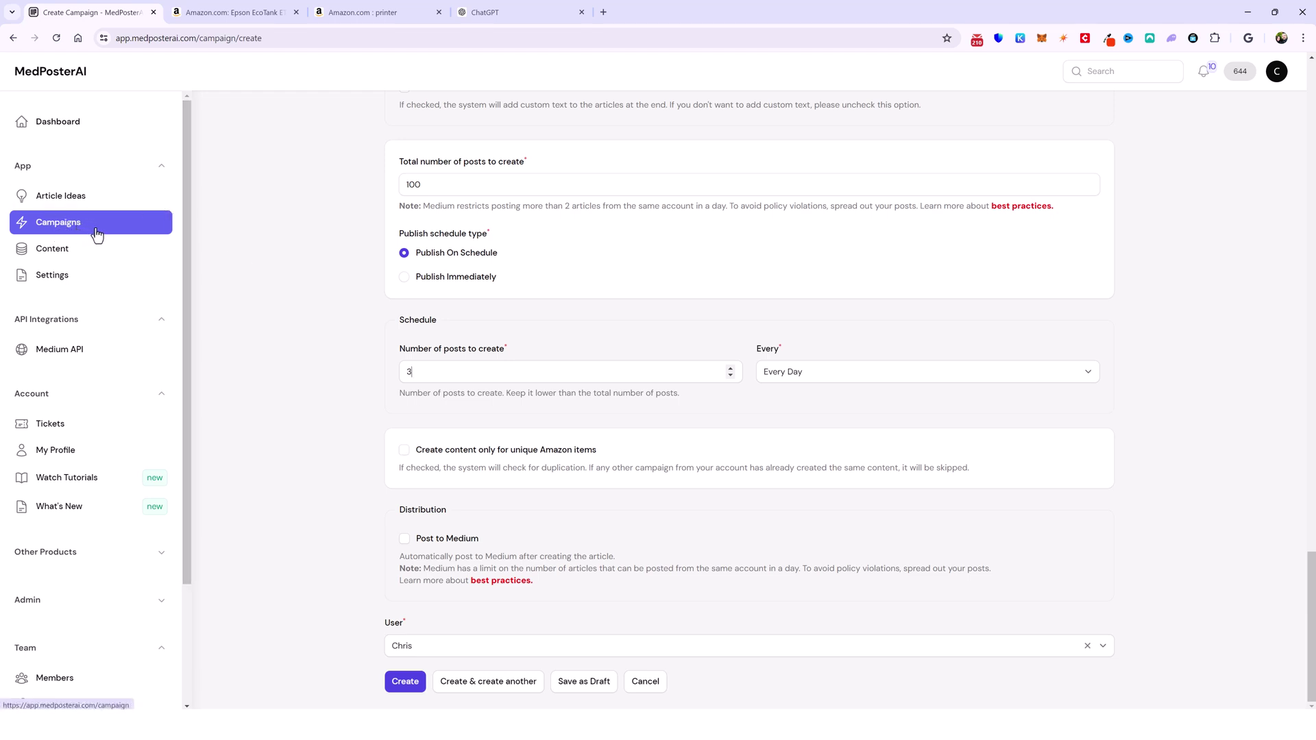
{"action": "left_click", "coordinate": [403, 451]}
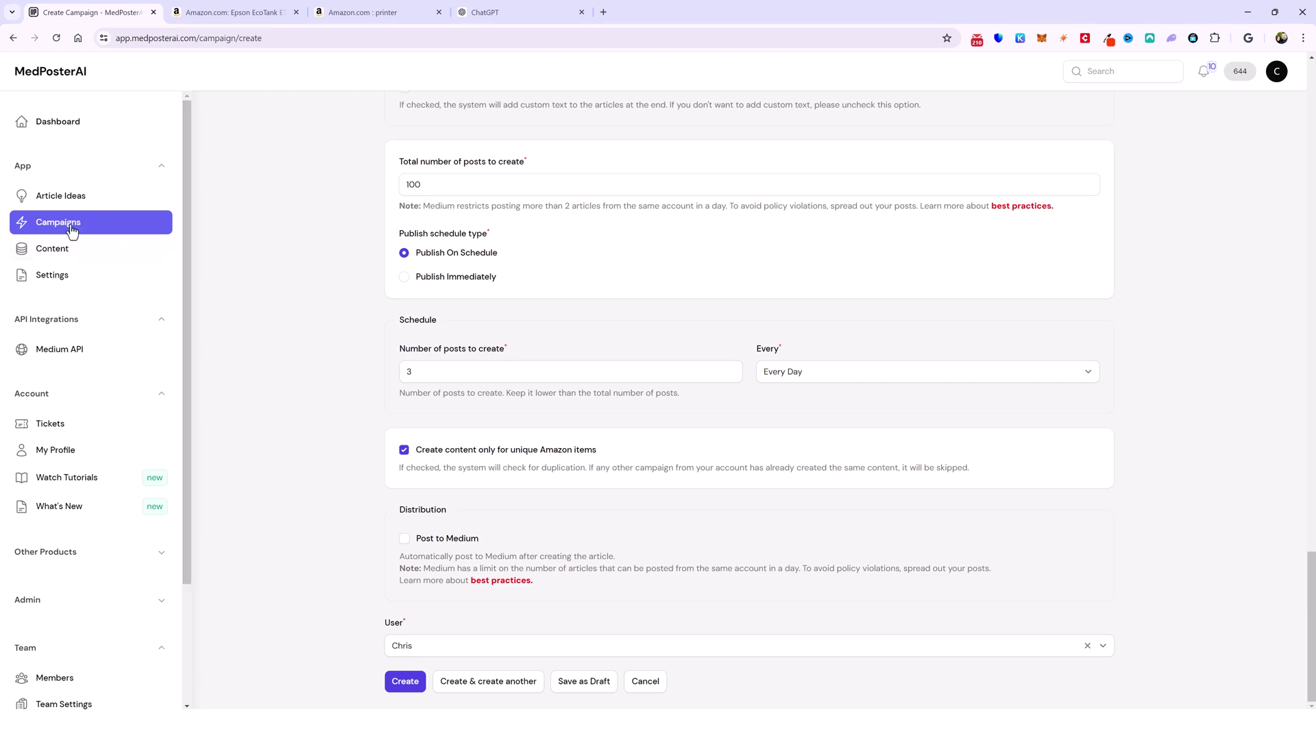
{"action": "left_click", "coordinate": [404, 451]}
{"action": "left_click", "coordinate": [404, 540]}
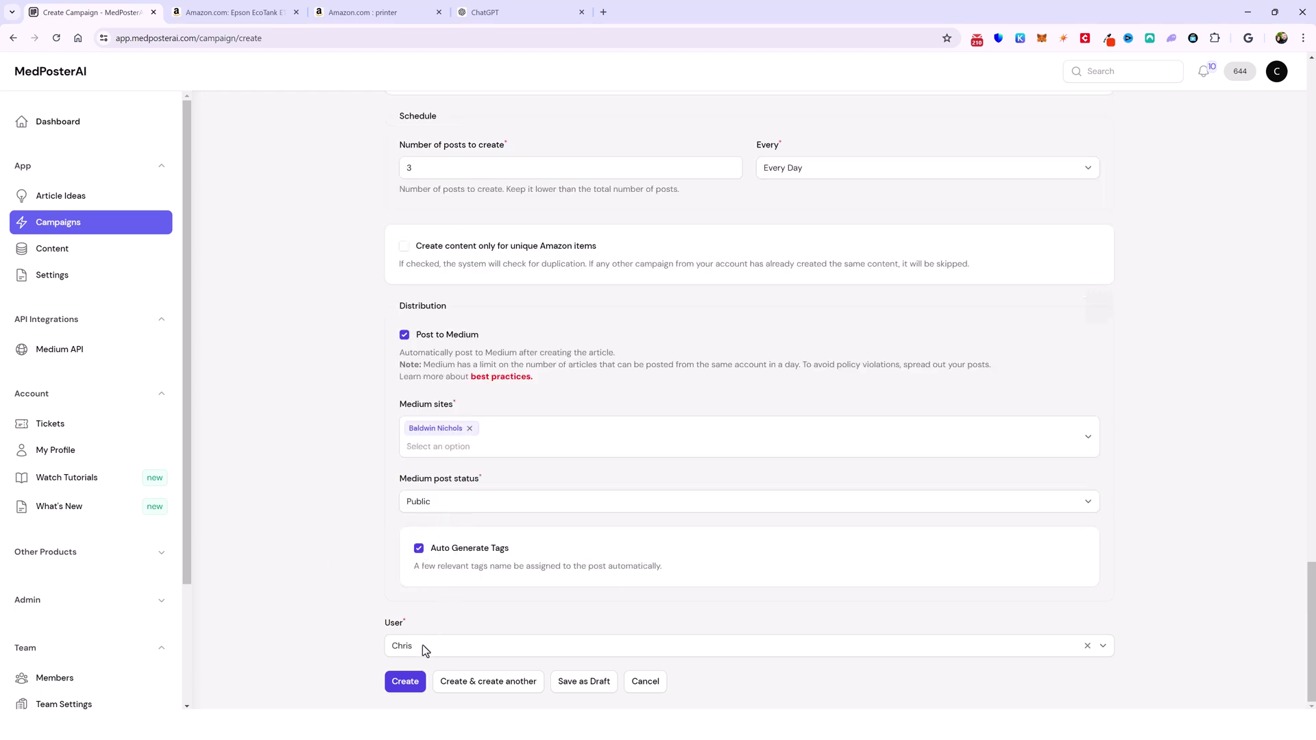
{"action": "left_click", "coordinate": [404, 682]}
- Review the scheduled Printers posts across the first four pages of the Content list
{"action": "left_click", "coordinate": [47, 254]}
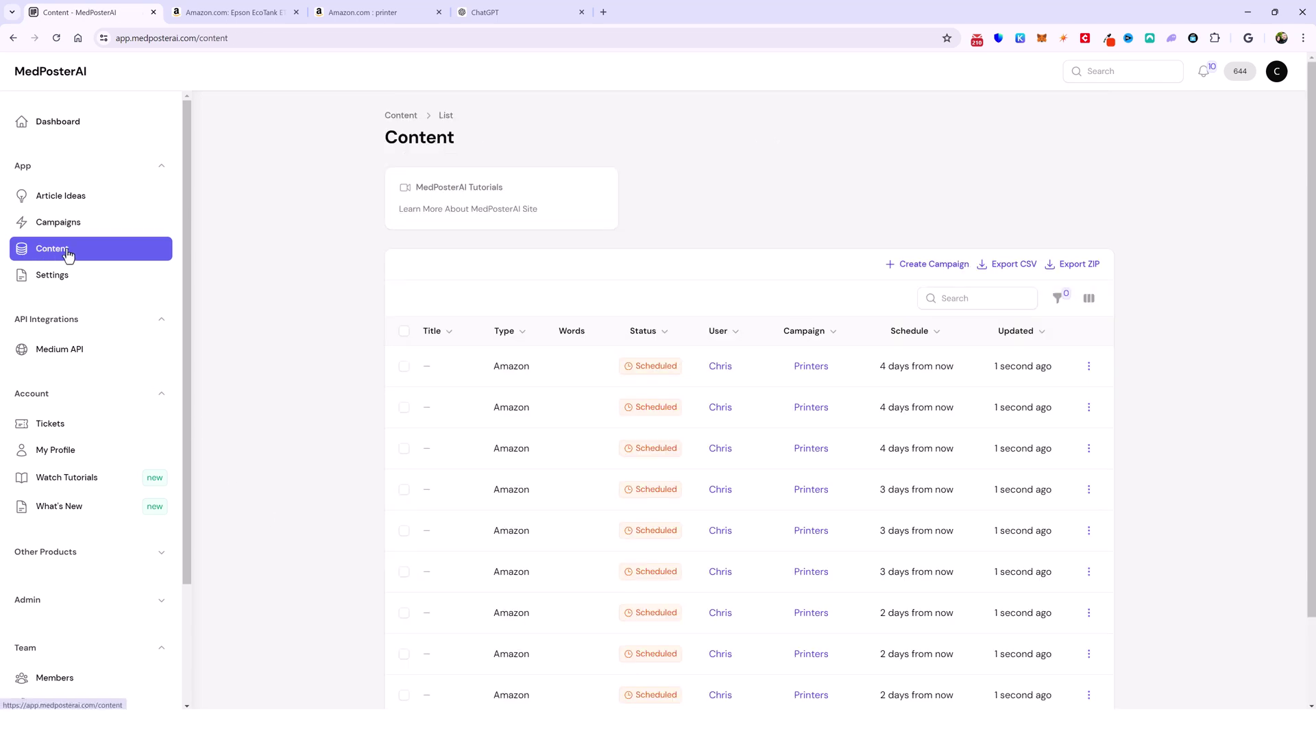
{"action": "scroll", "coordinate": [511, 387], "scroll_direction": "down", "scroll_amount": 1}
{"action": "scroll", "coordinate": [522, 390], "scroll_direction": "down", "scroll_amount": 1}
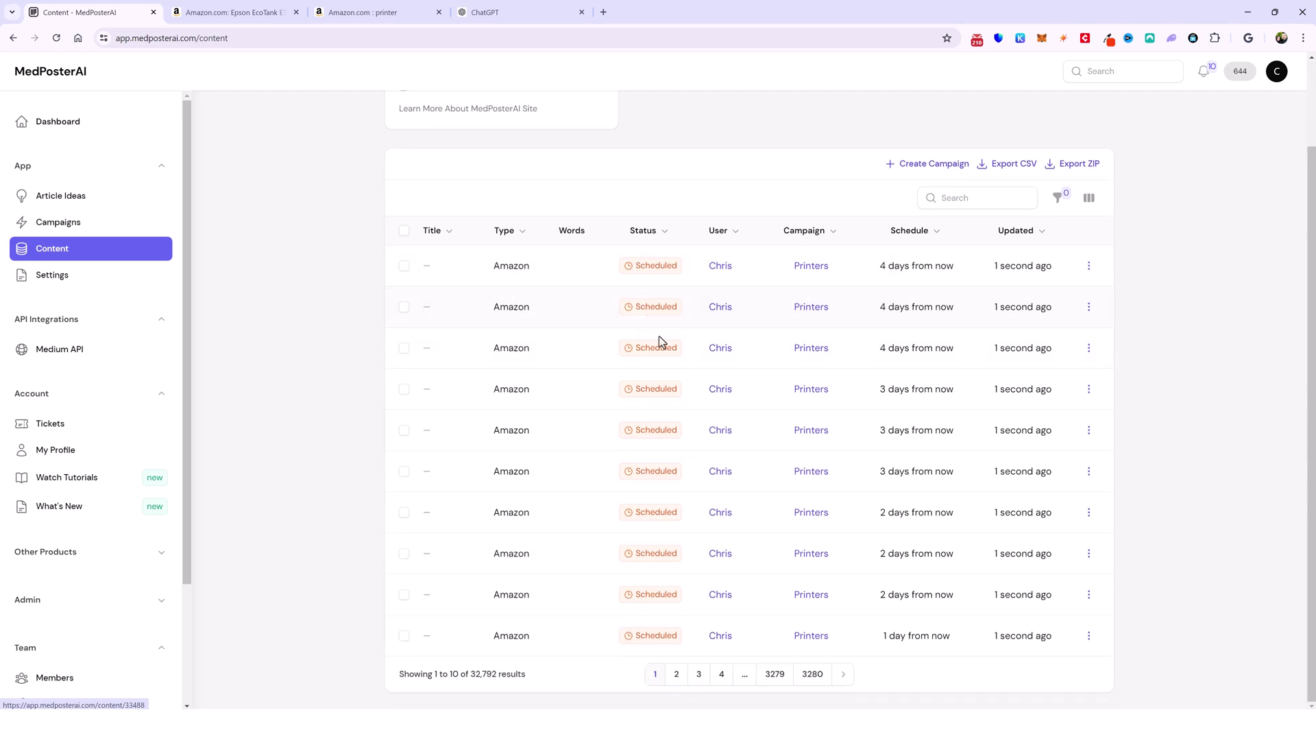
{"action": "left_click", "coordinate": [684, 674]}
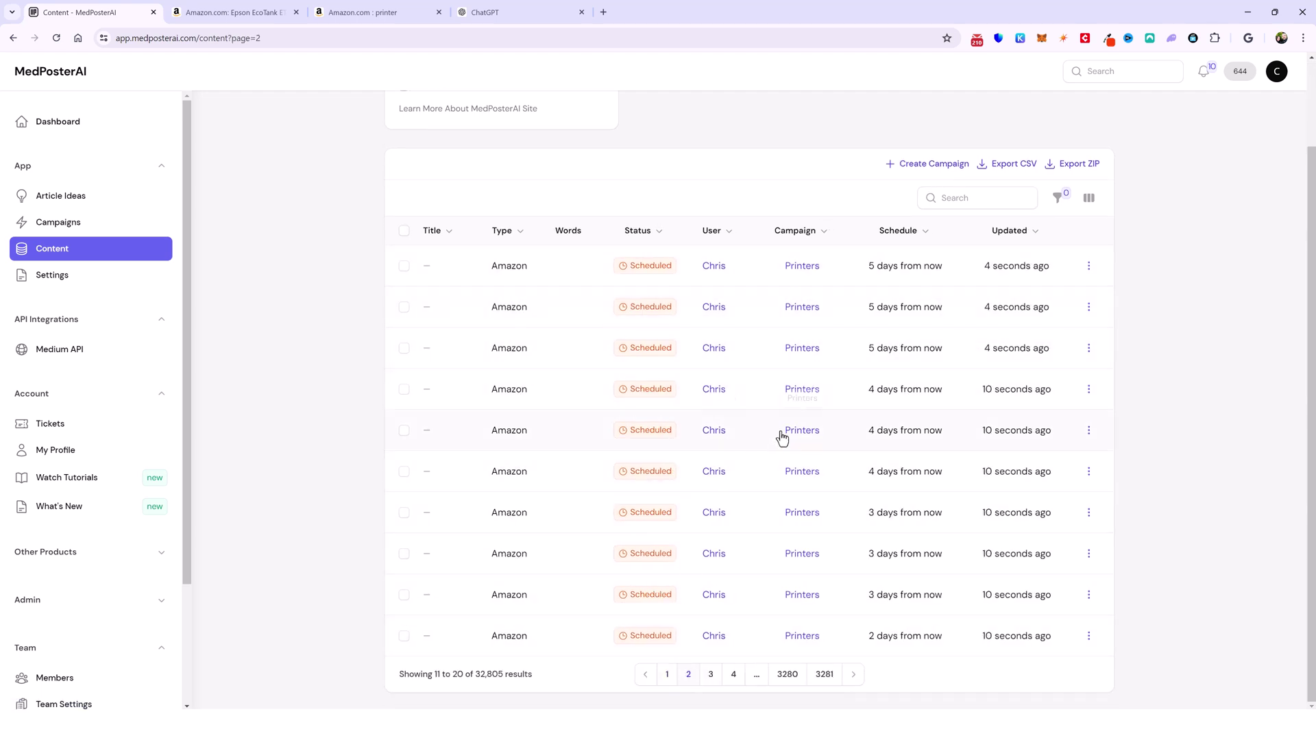
{"action": "left_click", "coordinate": [712, 675]}
{"action": "left_click", "coordinate": [733, 675]}
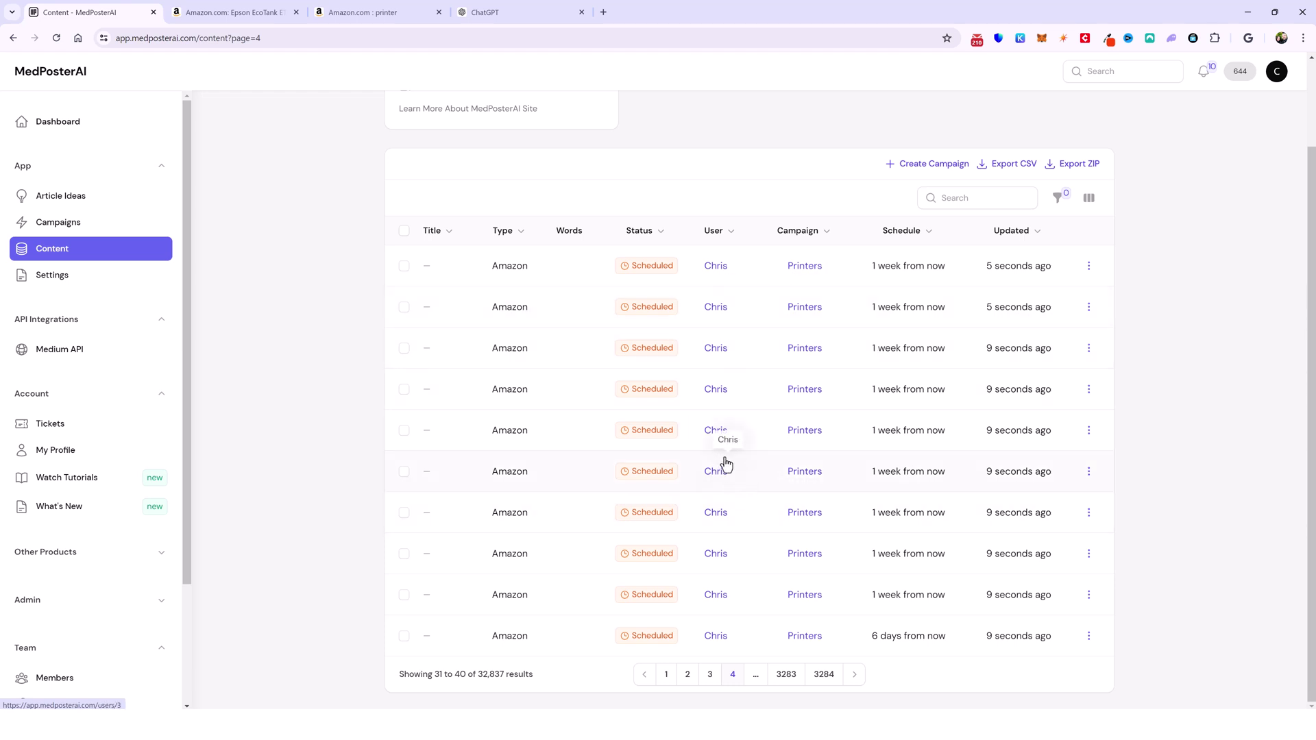
{"action": "scroll", "coordinate": [583, 504], "scroll_direction": "up", "scroll_amount": 2}
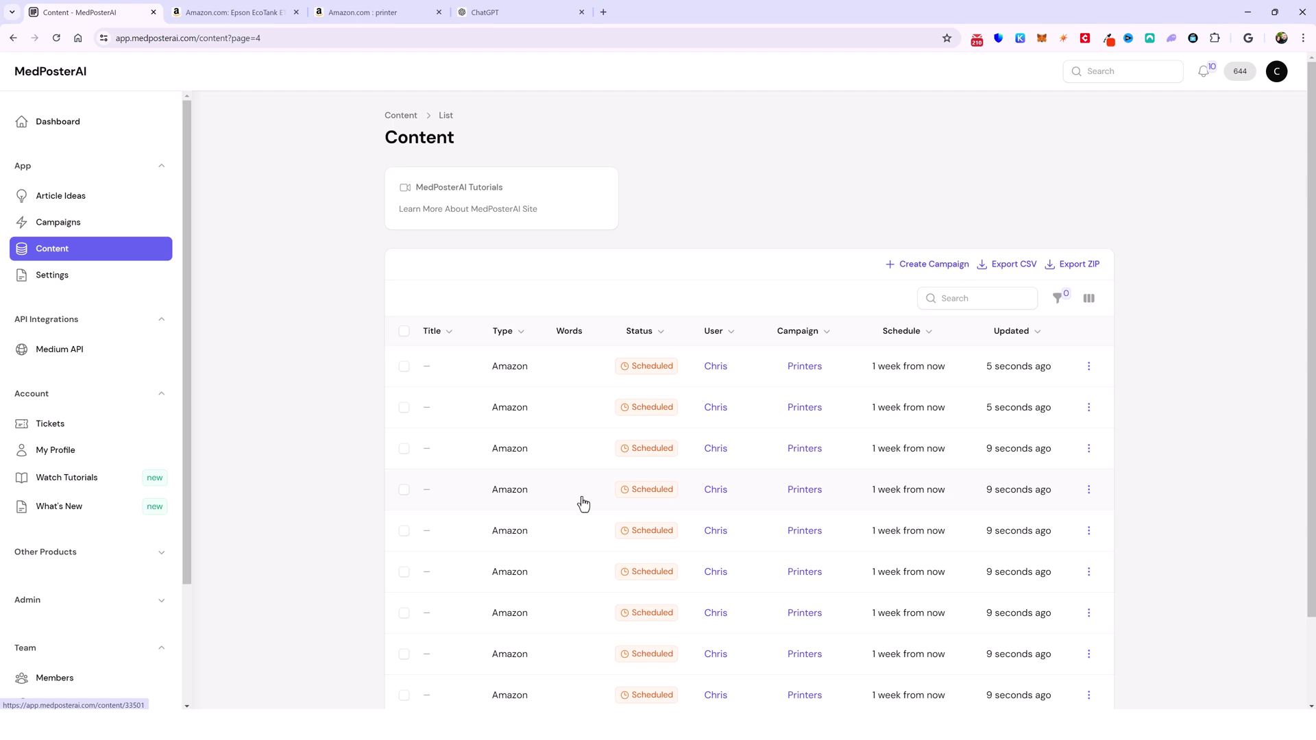
- Open the Printers campaign from the Content list and run its second content item immediately
{"action": "left_click", "coordinate": [804, 489]}
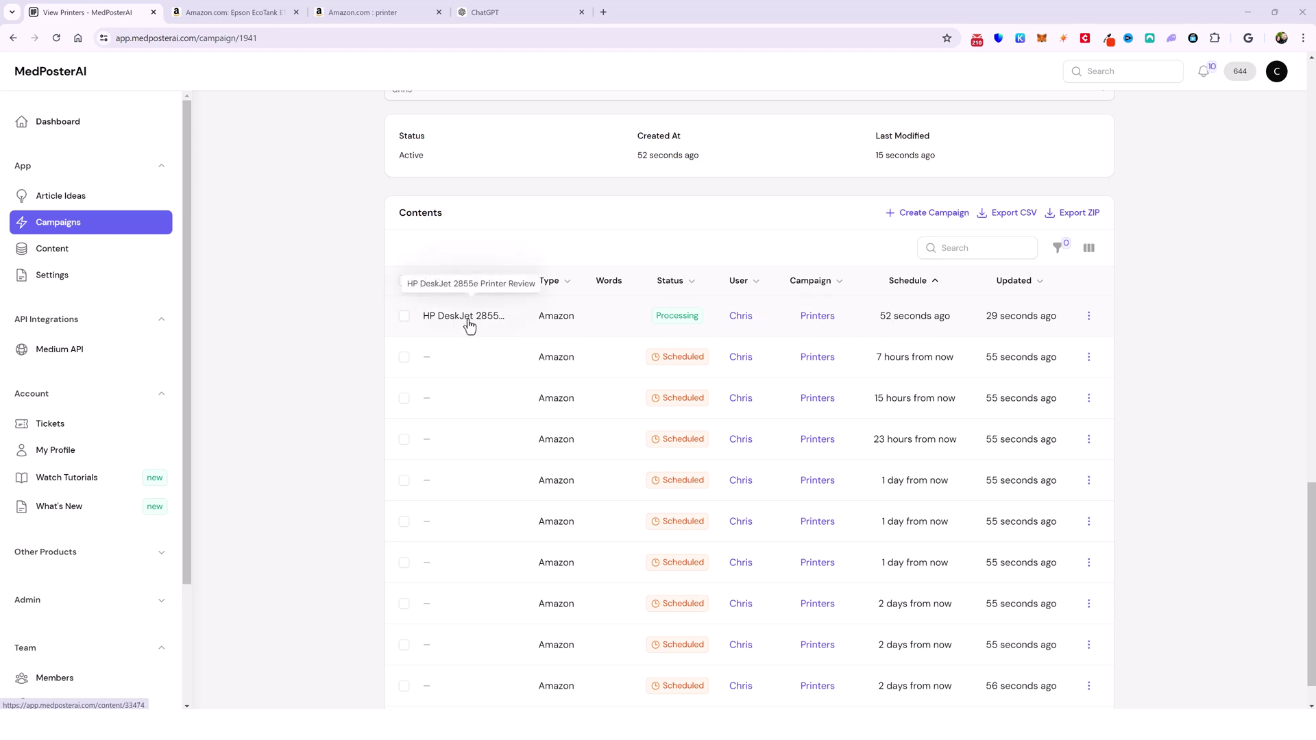
{"action": "left_click", "coordinate": [1088, 358]}
{"action": "left_click", "coordinate": [1009, 409]}
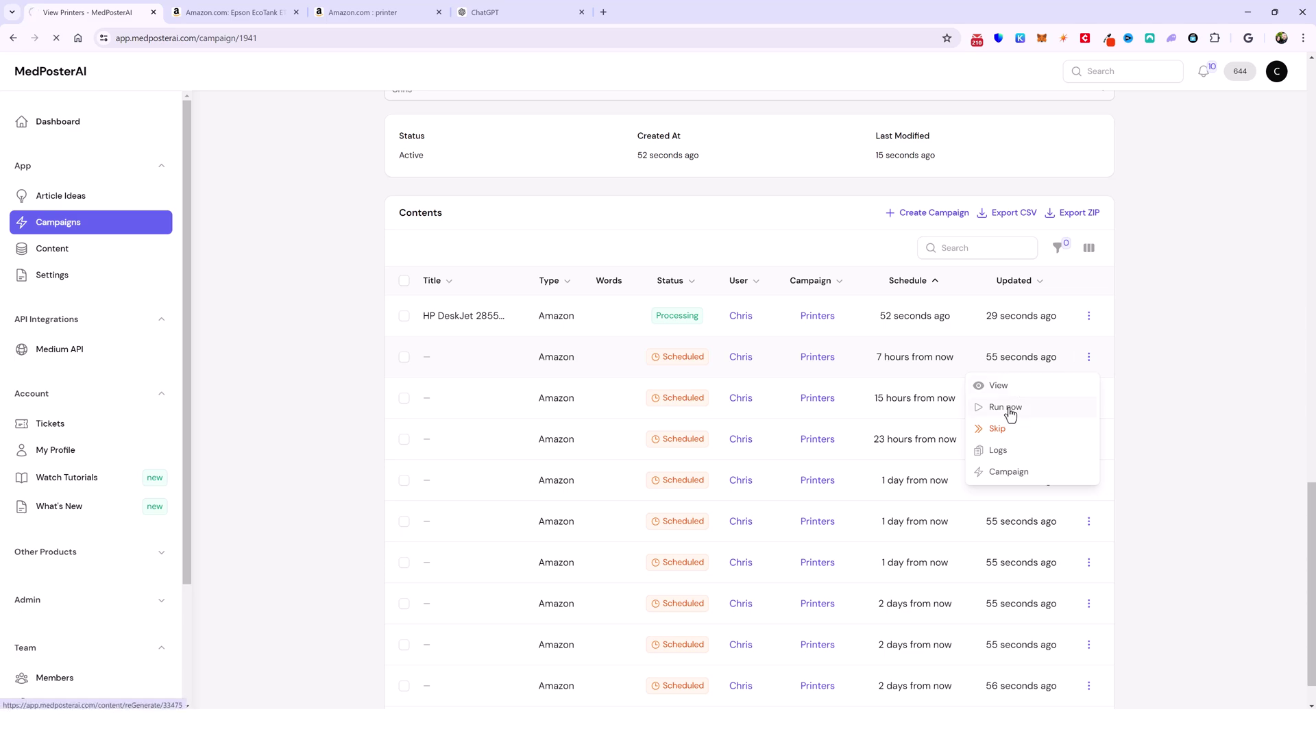
- Open the campaign's HP DeskJet 2855e Printer Review content and view its published article on Medium
{"action": "scroll", "coordinate": [720, 338], "scroll_direction": "down", "scroll_amount": 15}
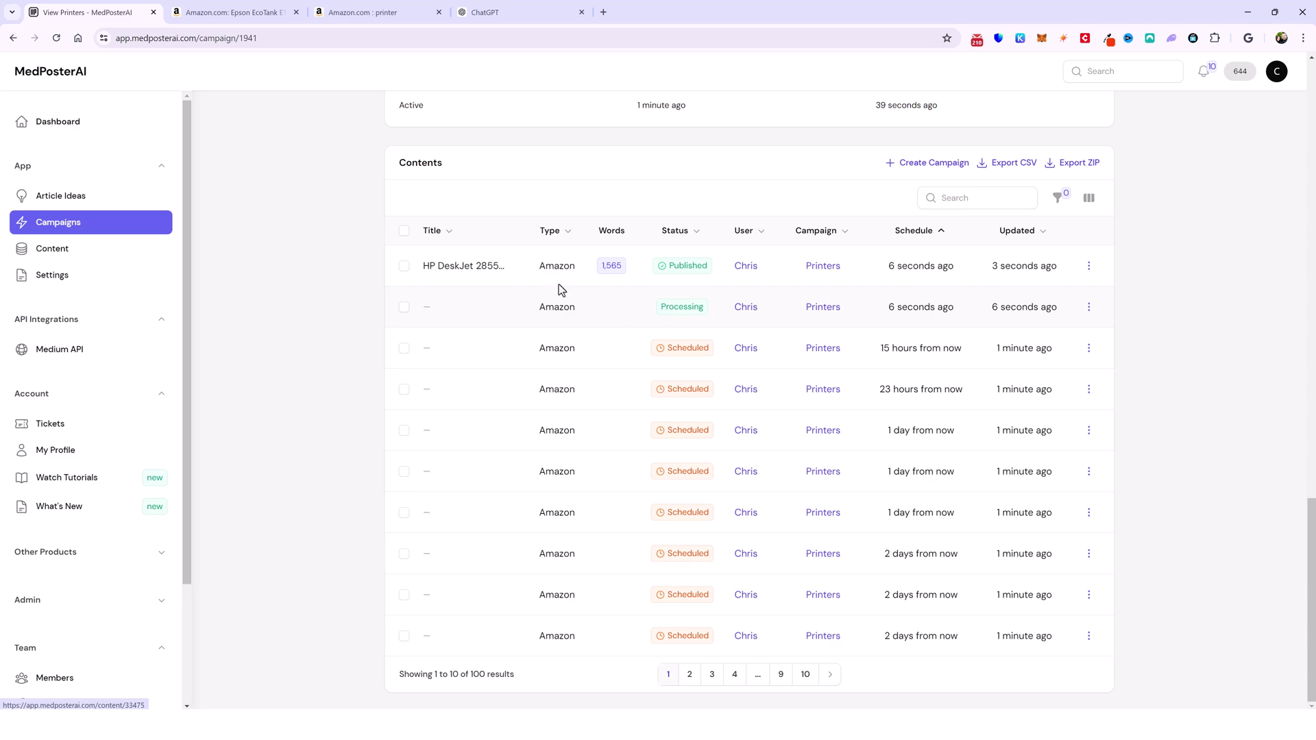
{"action": "left_click", "coordinate": [475, 273]}
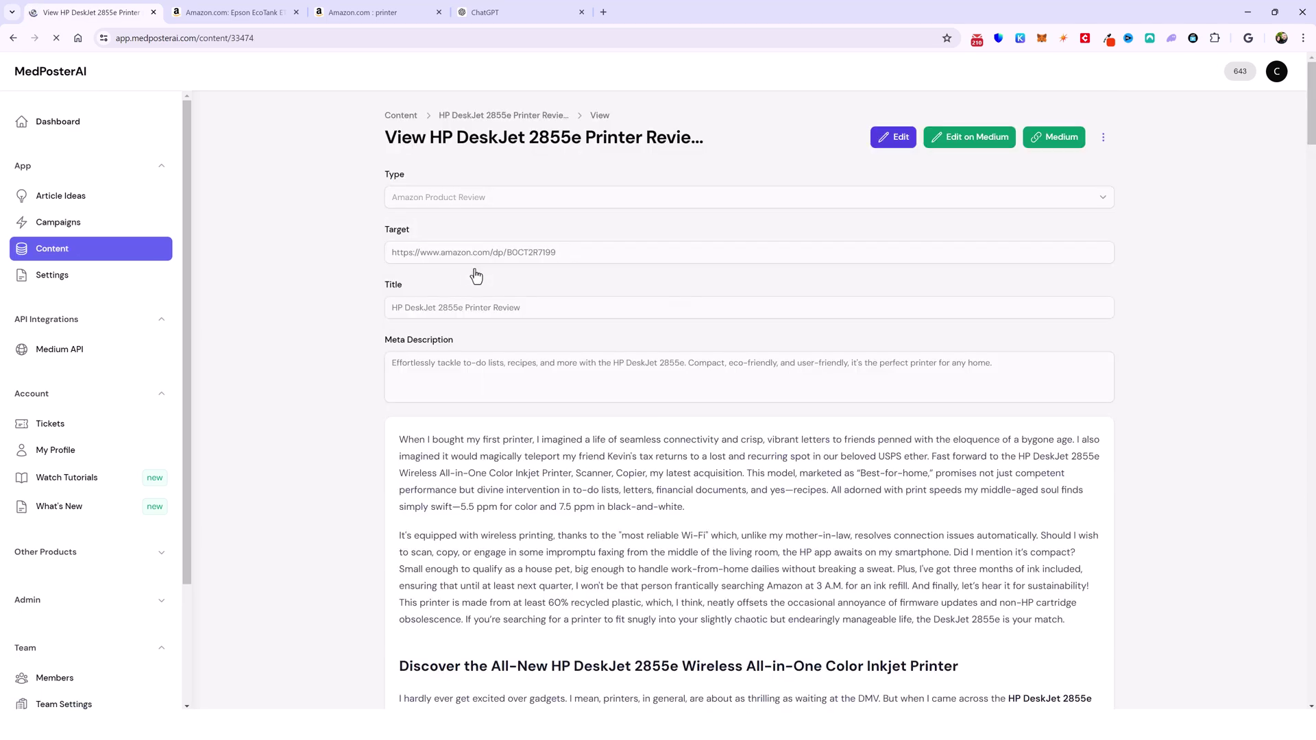
{"action": "left_click", "coordinate": [1051, 149]}
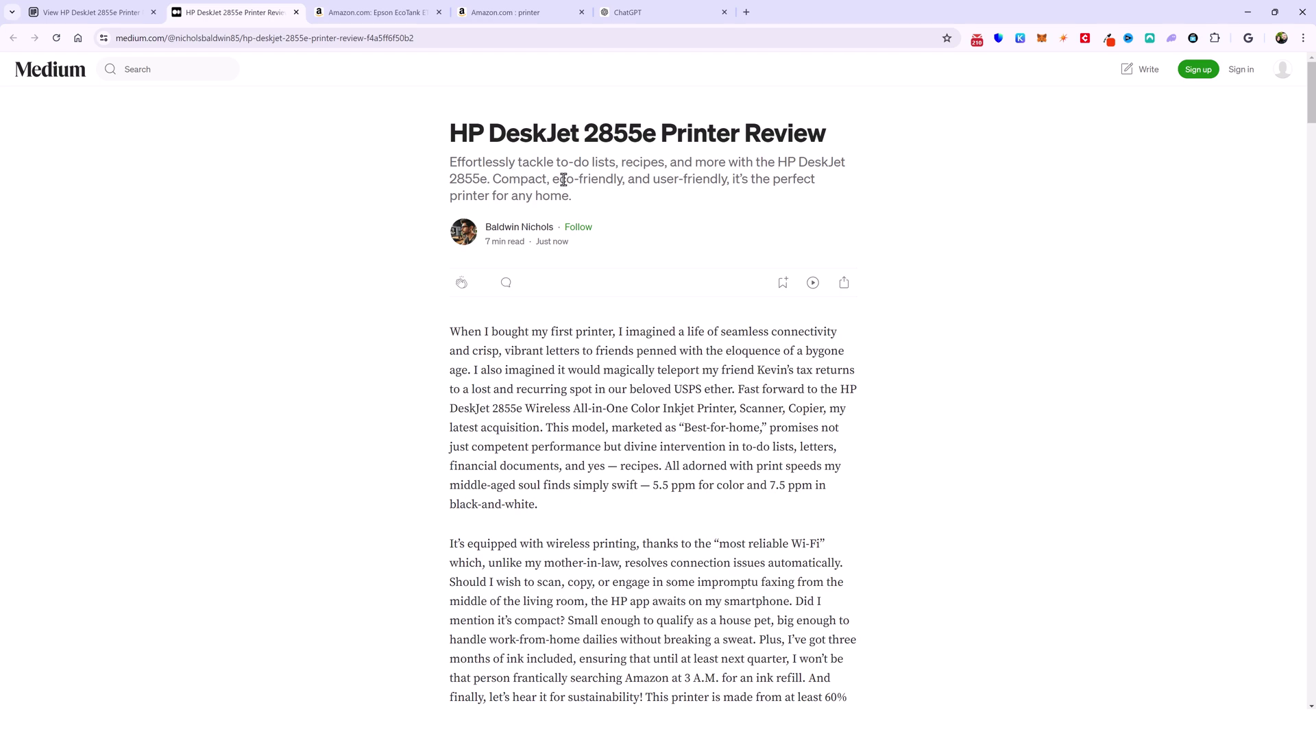
- Examine the Medium article's introduction, bold product name, first image, Amazon purchase link and embedded YouTube video
{"action": "scroll", "coordinate": [578, 452], "scroll_direction": "down", "scroll_amount": 2}
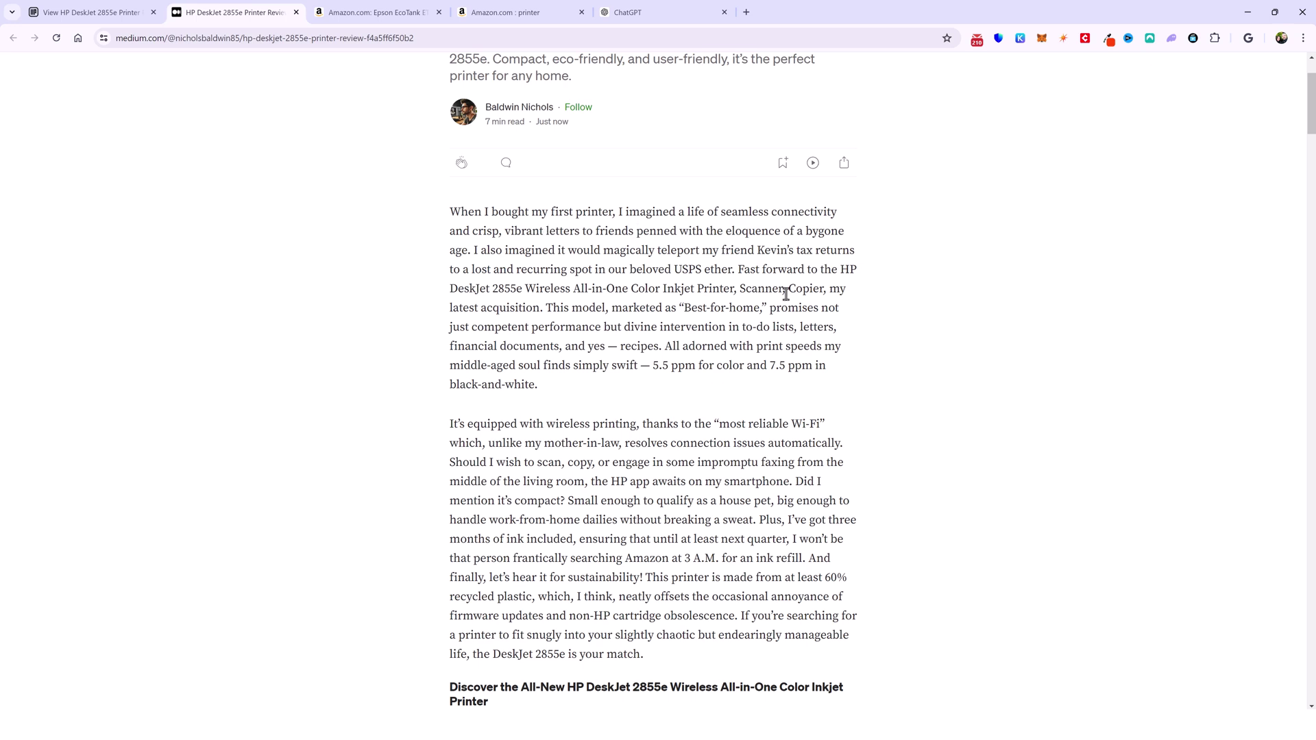
{"action": "left_click_drag", "start_coordinate": [840, 269], "coordinate": [738, 288]}
{"action": "left_click_drag", "start_coordinate": [473, 250], "coordinate": [584, 250]}
{"action": "left_click", "coordinate": [584, 250]}
{"action": "scroll", "coordinate": [640, 522], "scroll_direction": "down", "scroll_amount": 3}
{"action": "scroll", "coordinate": [649, 346], "scroll_direction": "down", "scroll_amount": 2}
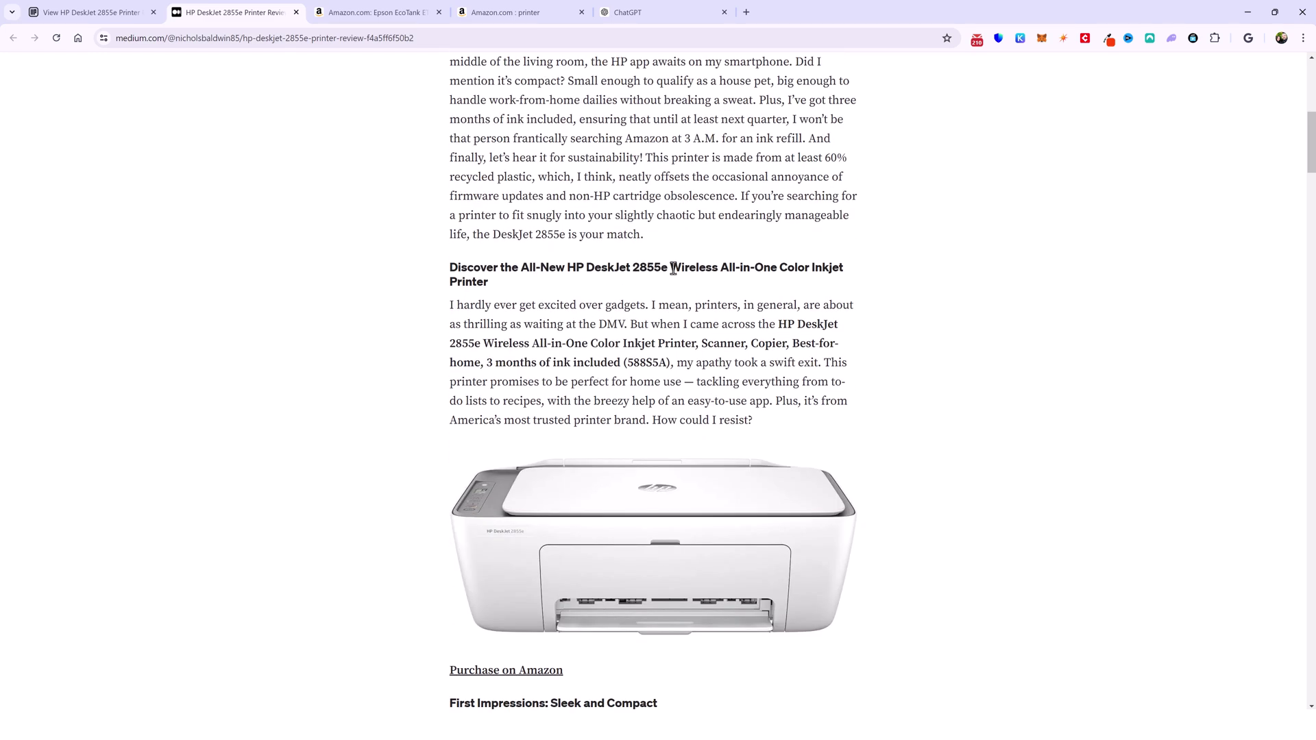
{"action": "left_click_drag", "start_coordinate": [779, 323], "coordinate": [671, 363]}
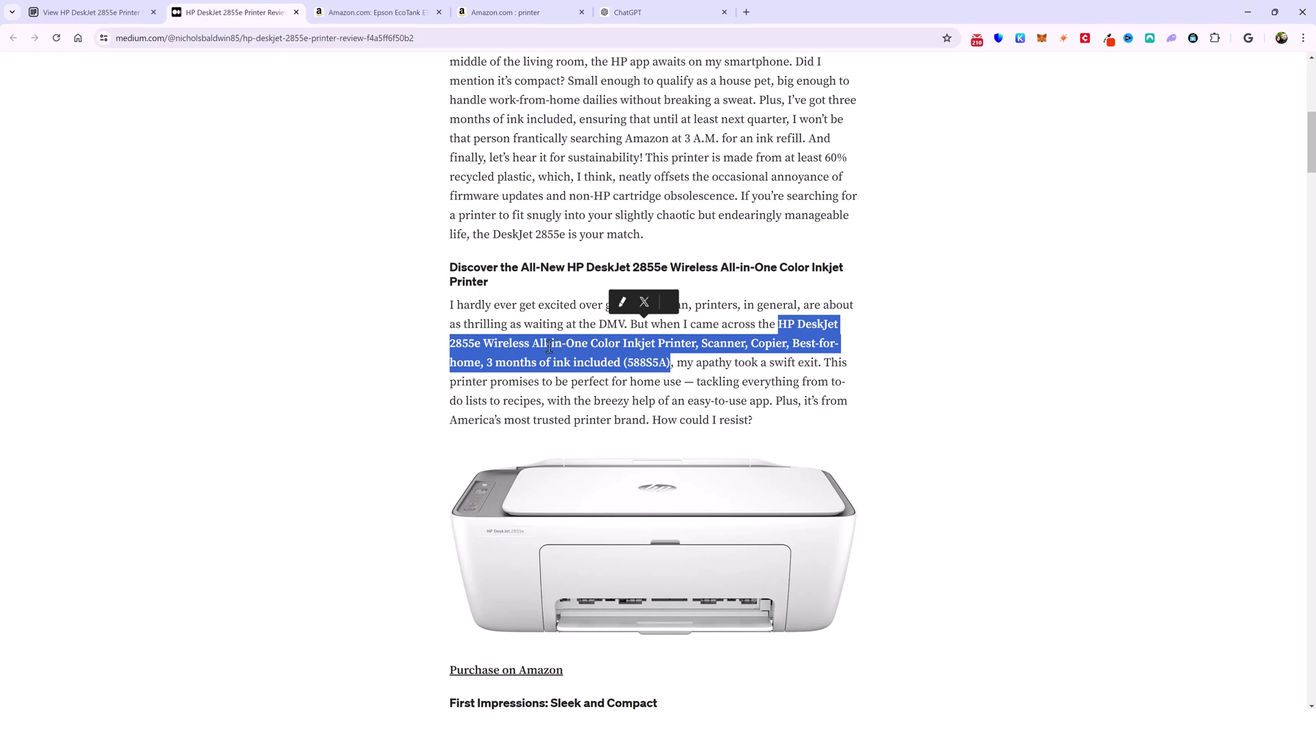
{"action": "scroll", "coordinate": [405, 366], "scroll_direction": "down", "scroll_amount": 1}
{"action": "left_click", "coordinate": [423, 425]}
{"action": "scroll", "coordinate": [309, 455], "scroll_direction": "down", "scroll_amount": 4}
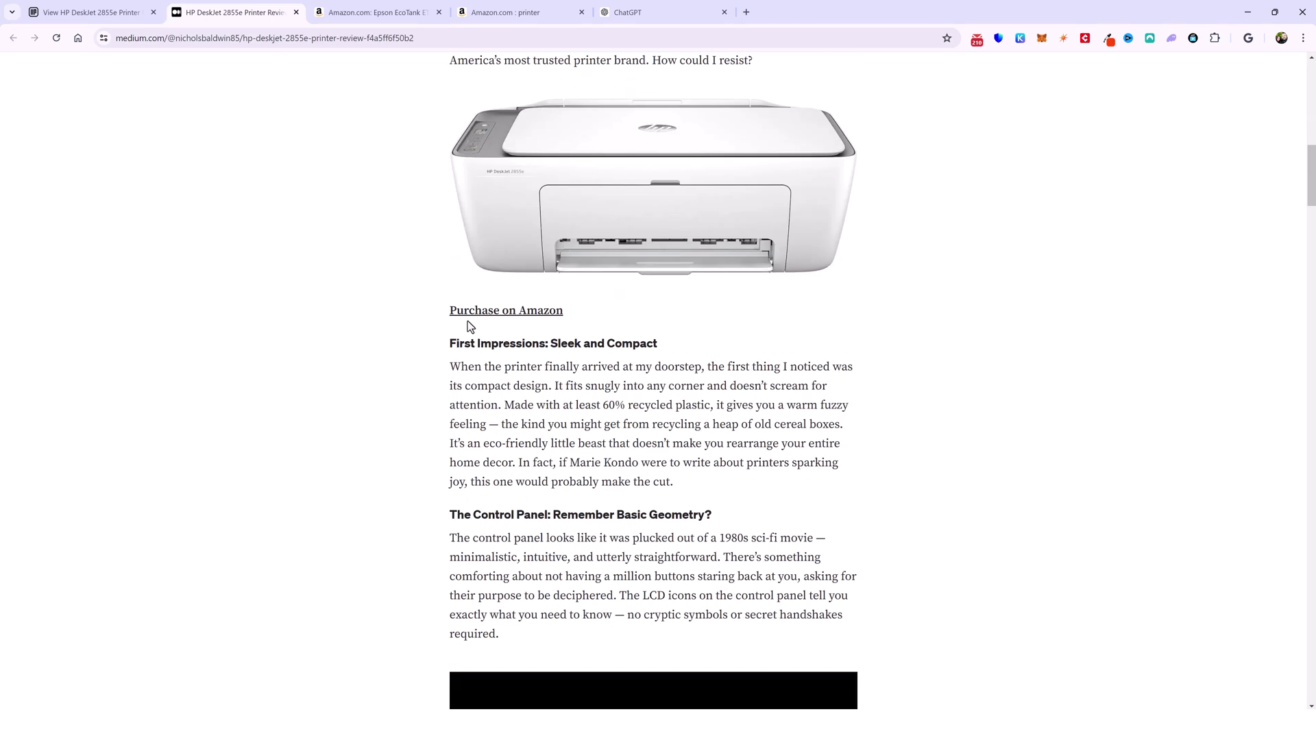
{"action": "scroll", "coordinate": [381, 494], "scroll_direction": "down", "scroll_amount": 3}
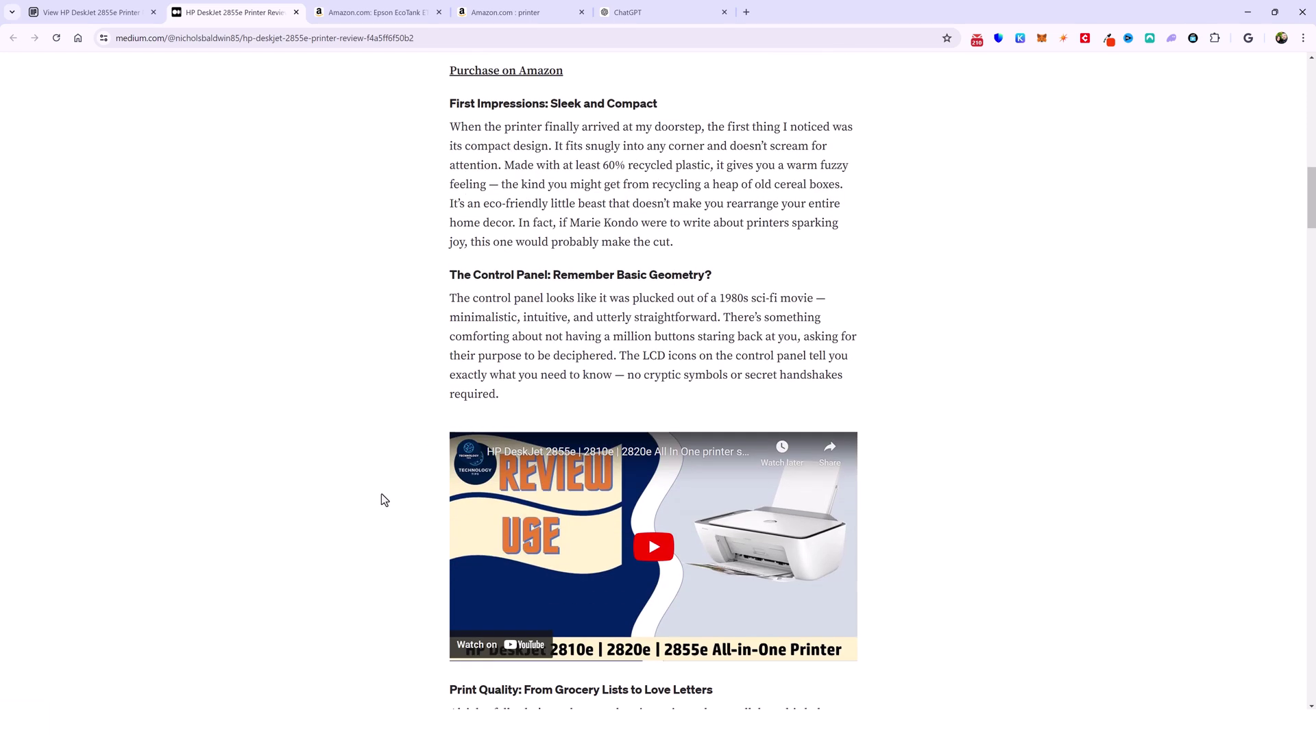
{"action": "scroll", "coordinate": [381, 499], "scroll_direction": "down", "scroll_amount": 2}
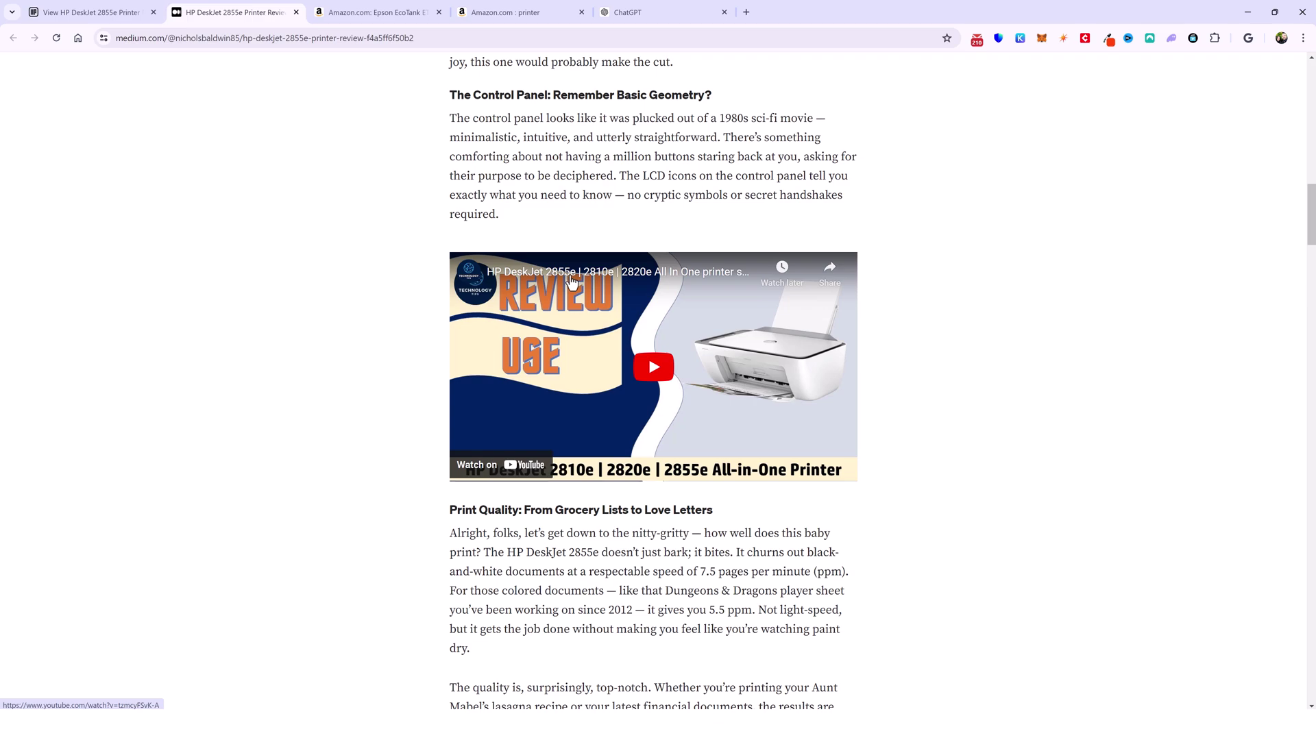
- Check the model number in the article's title and skim the remaining sections through the final thoughts
{"action": "scroll", "coordinate": [613, 542], "scroll_direction": "up", "scroll_amount": 13}
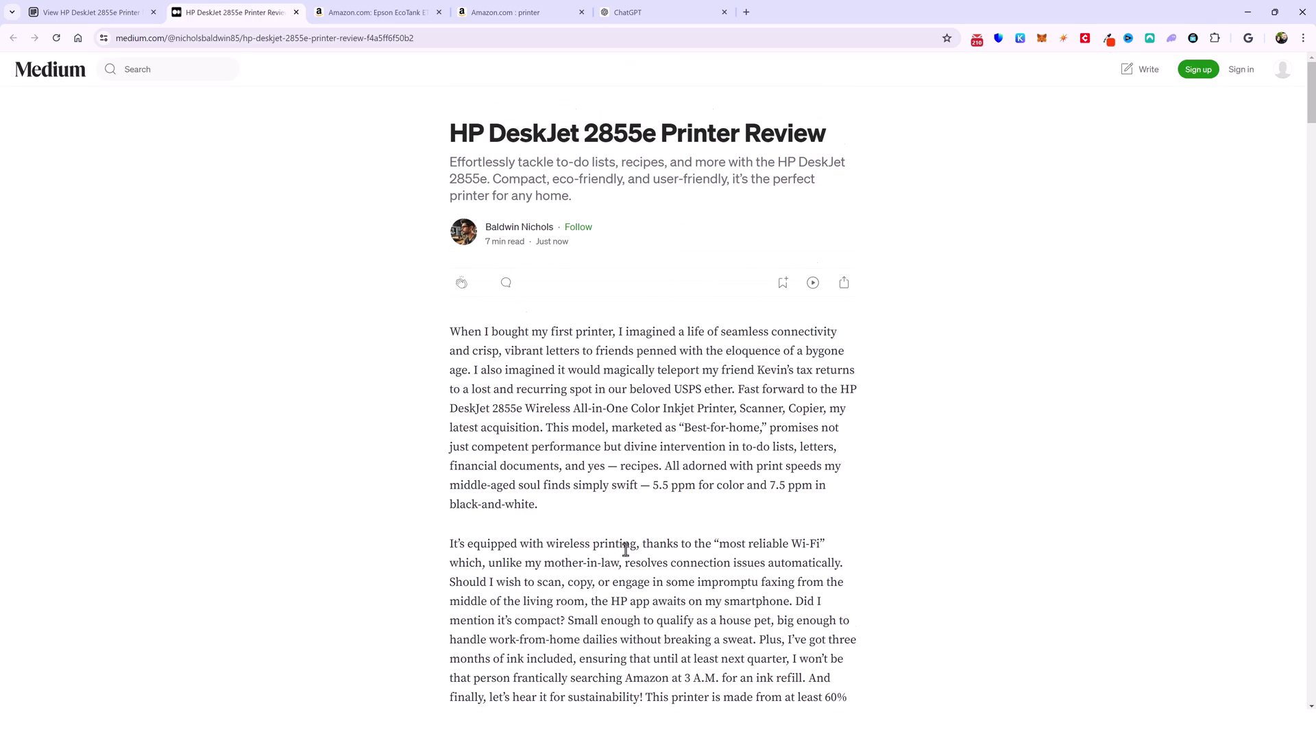
{"action": "left_click_drag", "start_coordinate": [584, 133], "coordinate": [656, 133]}
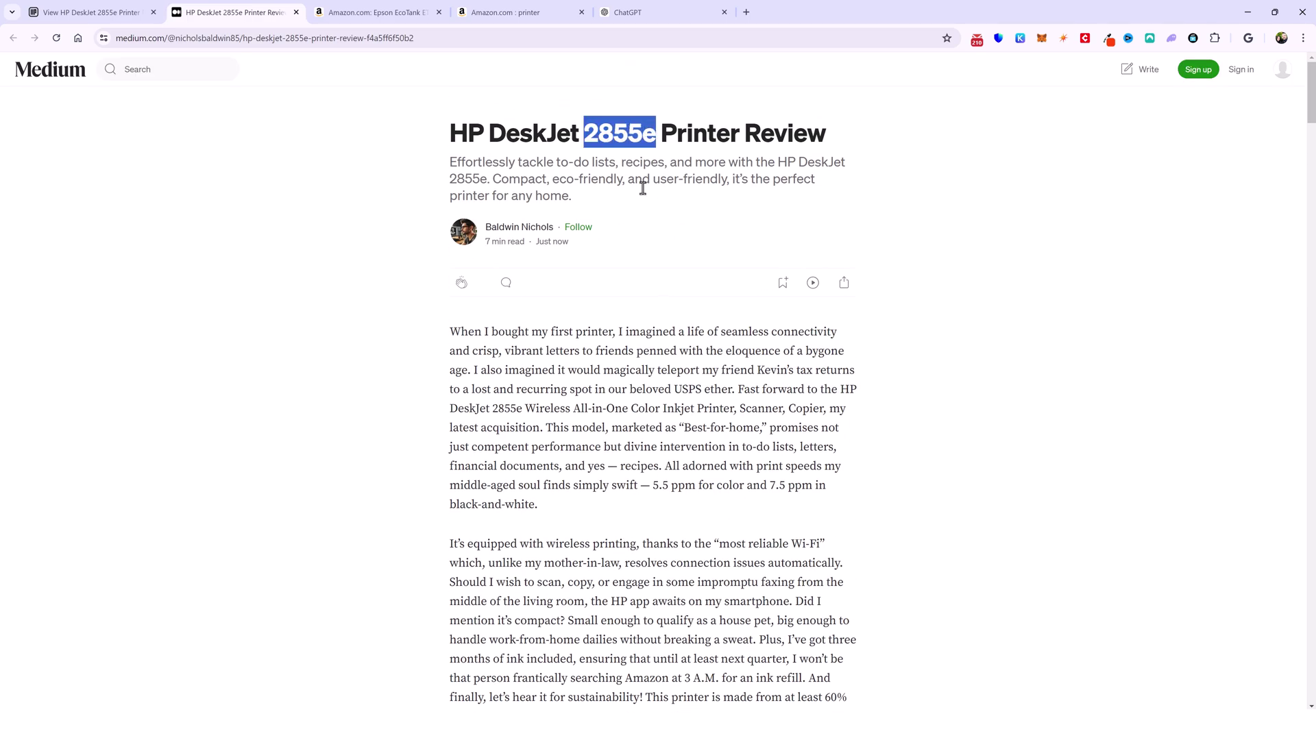
{"action": "scroll", "coordinate": [534, 480], "scroll_direction": "down", "scroll_amount": 9}
{"action": "scroll", "coordinate": [506, 465], "scroll_direction": "down", "scroll_amount": 16}
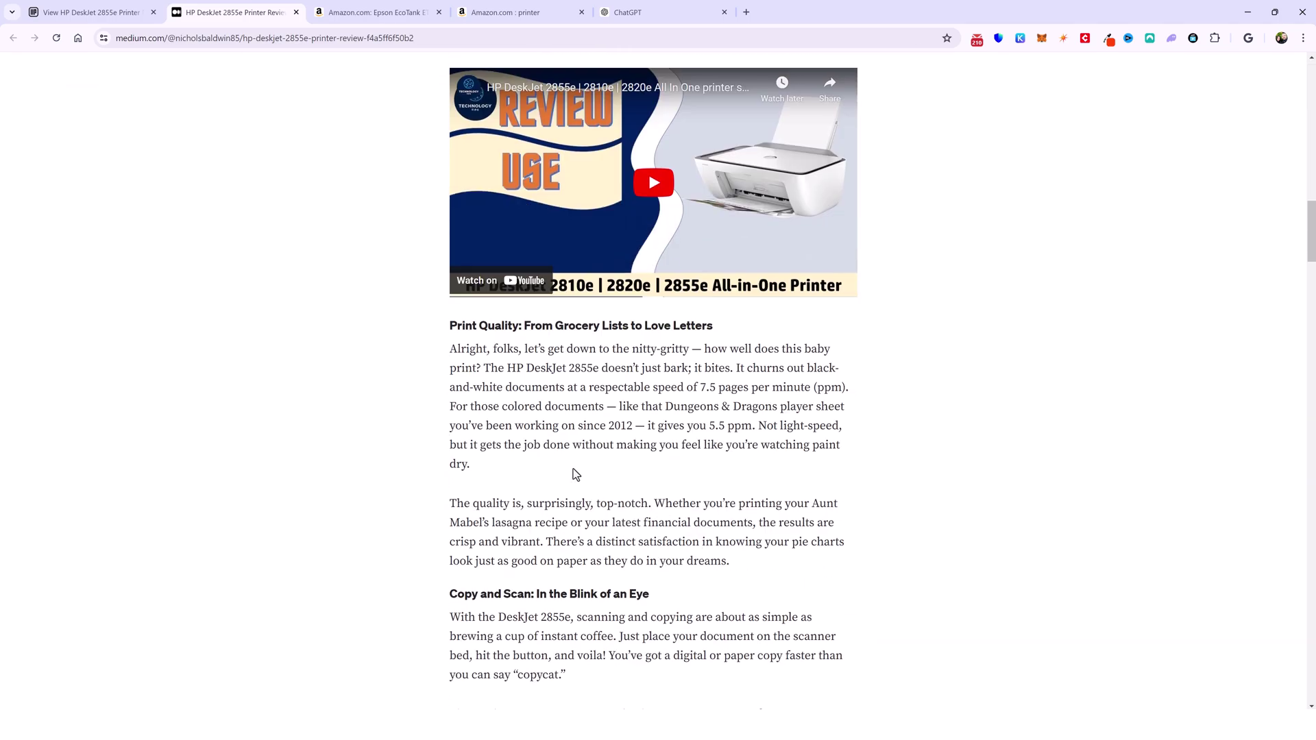
{"action": "scroll", "coordinate": [474, 468], "scroll_direction": "down", "scroll_amount": 17}
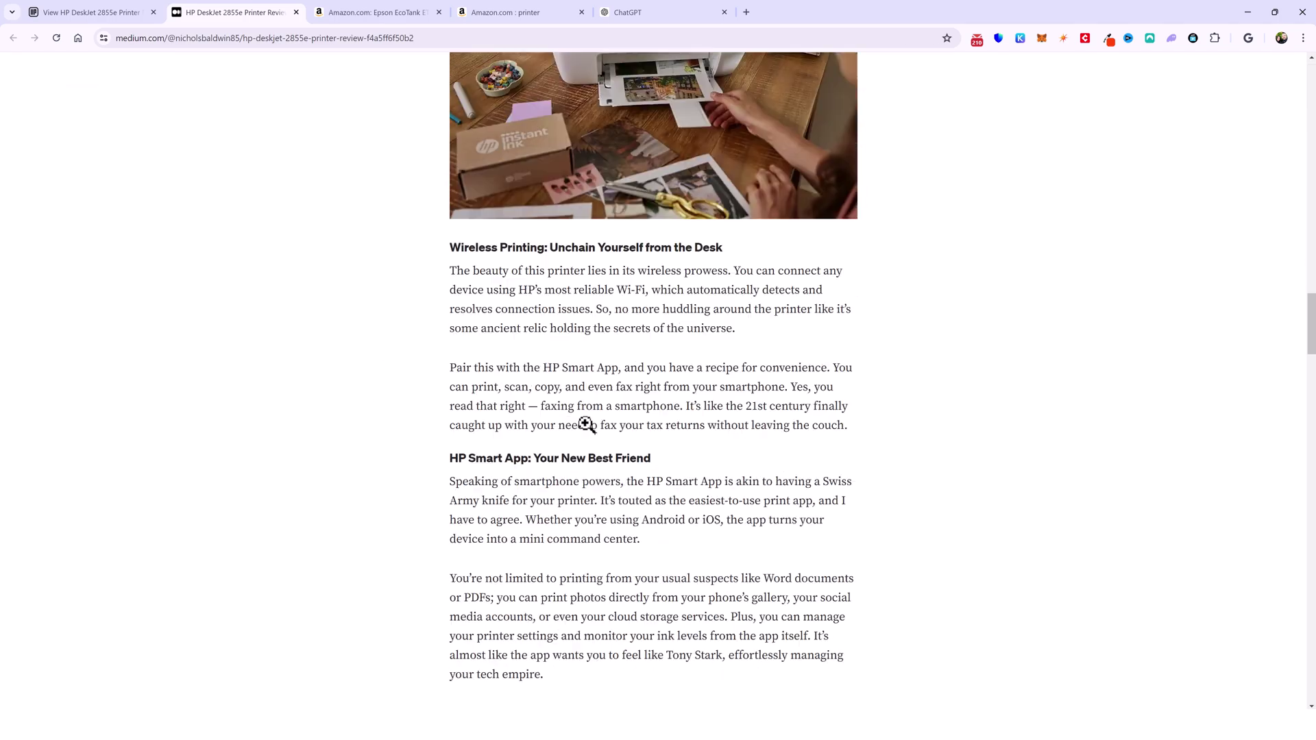
{"action": "scroll", "coordinate": [631, 397], "scroll_direction": "down", "scroll_amount": 20}
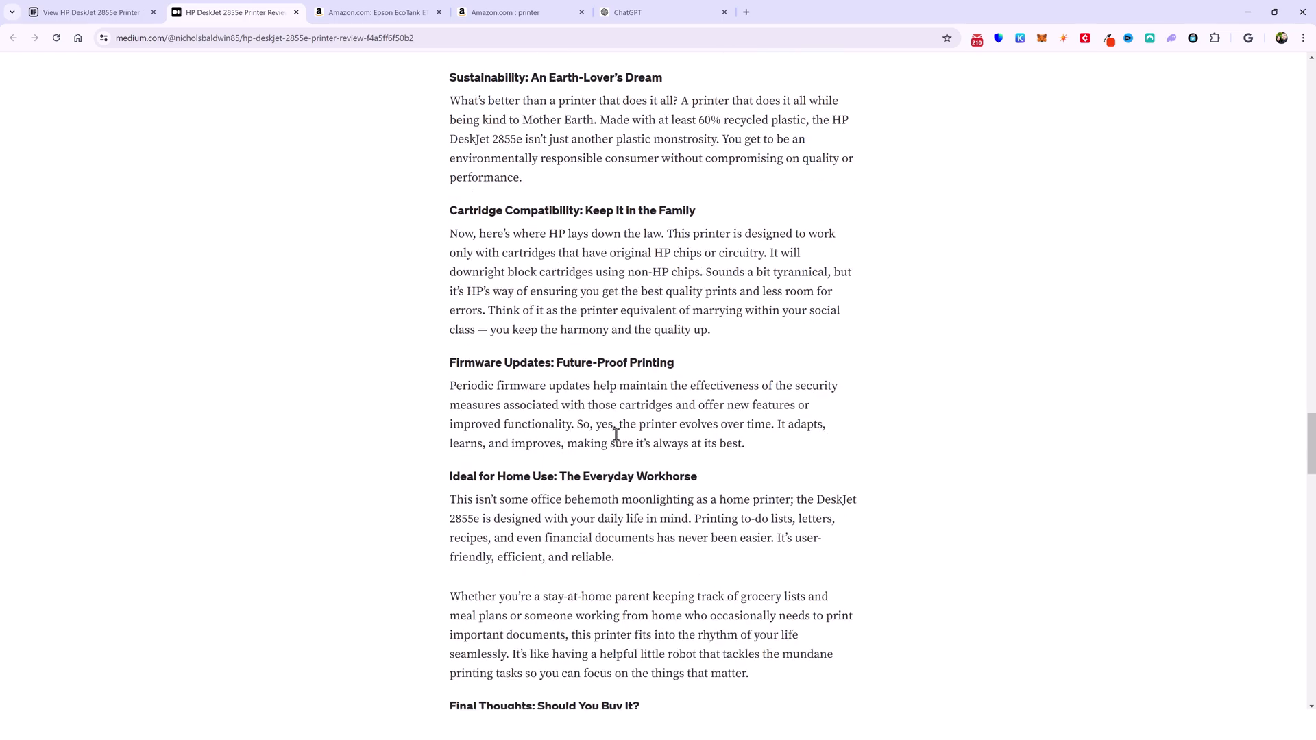
{"action": "scroll", "coordinate": [1032, 465], "scroll_direction": "up", "scroll_amount": 20}
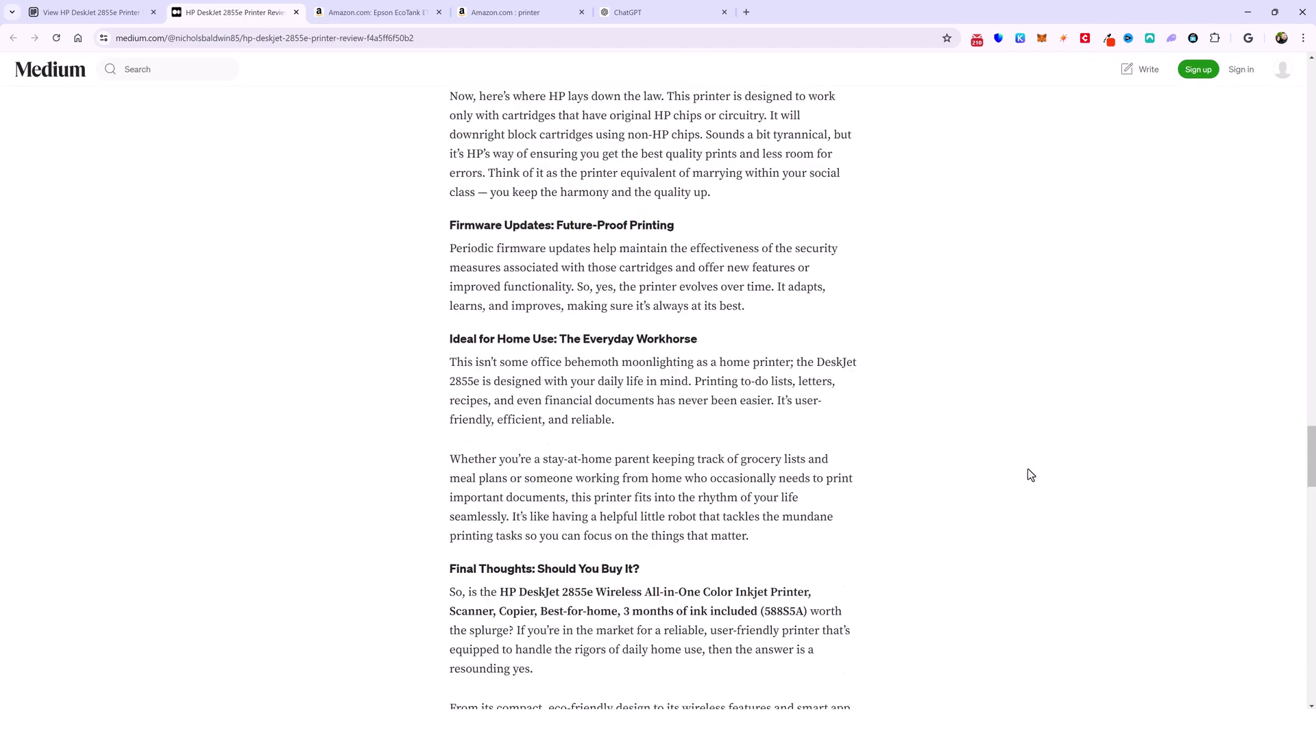
{"action": "left_click_drag", "start_coordinate": [1309, 389], "coordinate": [1306, 89]}
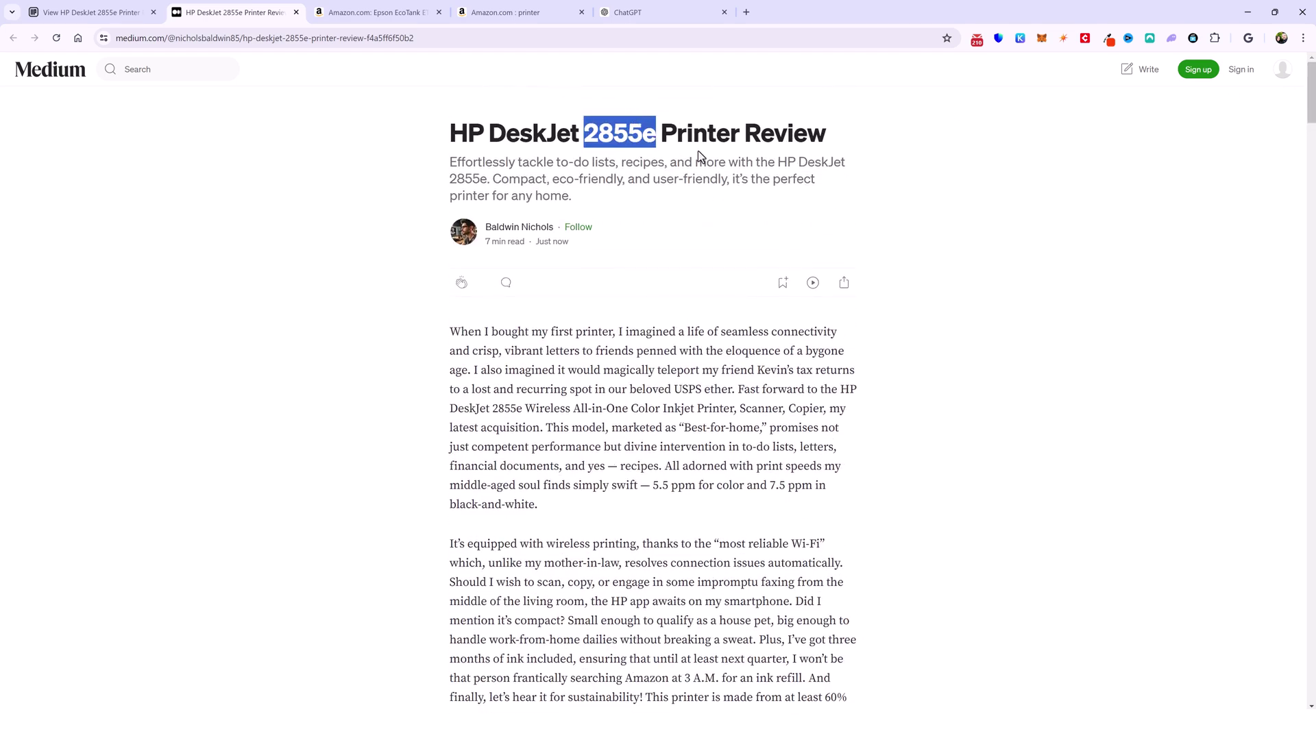
{"action": "left_click", "coordinate": [680, 140]}
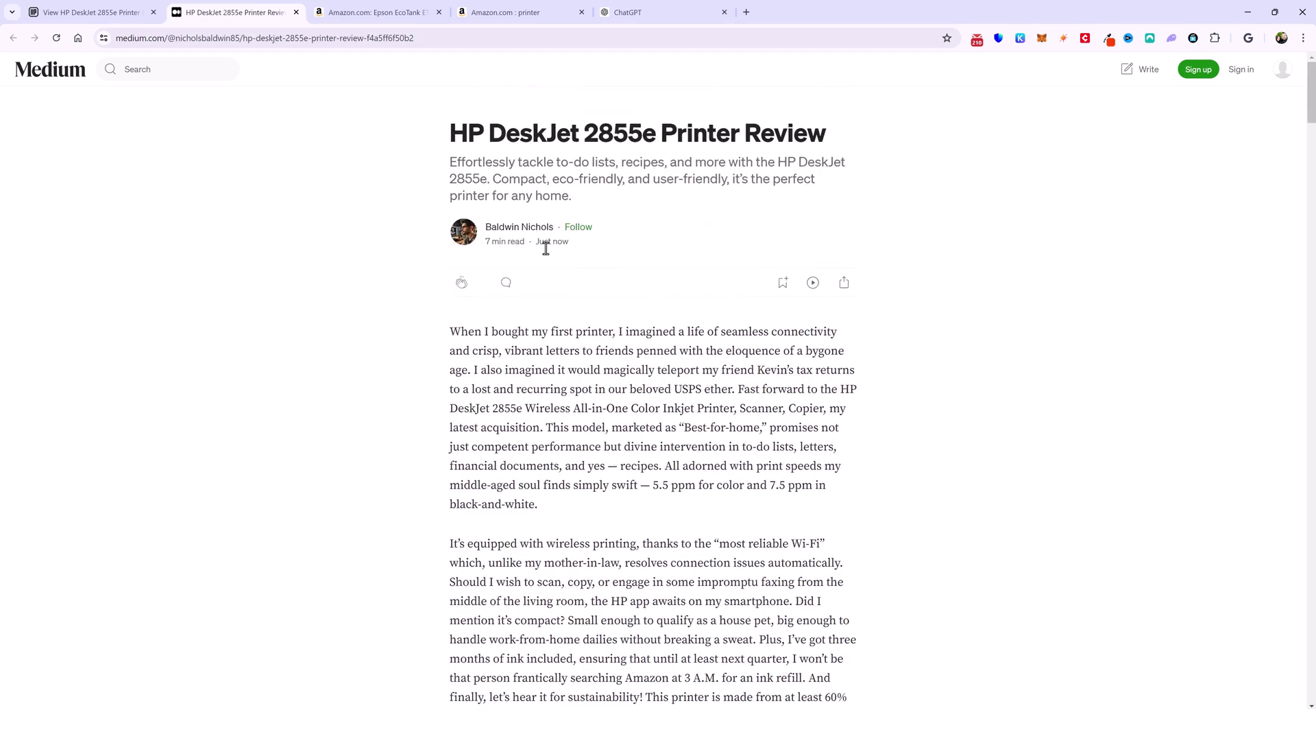
- Inspect the Purchase on Amazon affiliate link below the article's first printer image
{"action": "scroll", "coordinate": [589, 521], "scroll_direction": "down", "scroll_amount": 10}
{"action": "scroll", "coordinate": [643, 495], "scroll_direction": "down", "scroll_amount": 1}
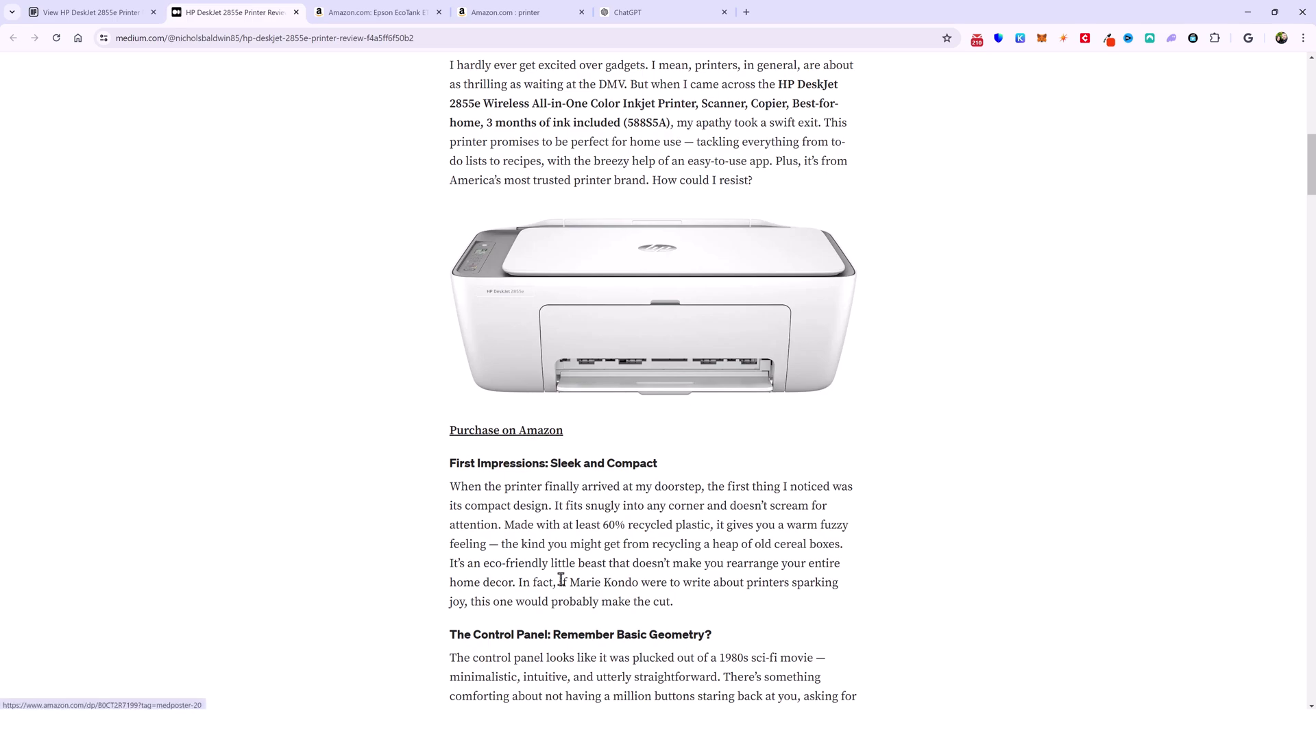
{"action": "scroll", "coordinate": [573, 571], "scroll_direction": "up", "scroll_amount": 5}
{"action": "scroll", "coordinate": [574, 571], "scroll_direction": "up", "scroll_amount": 6}
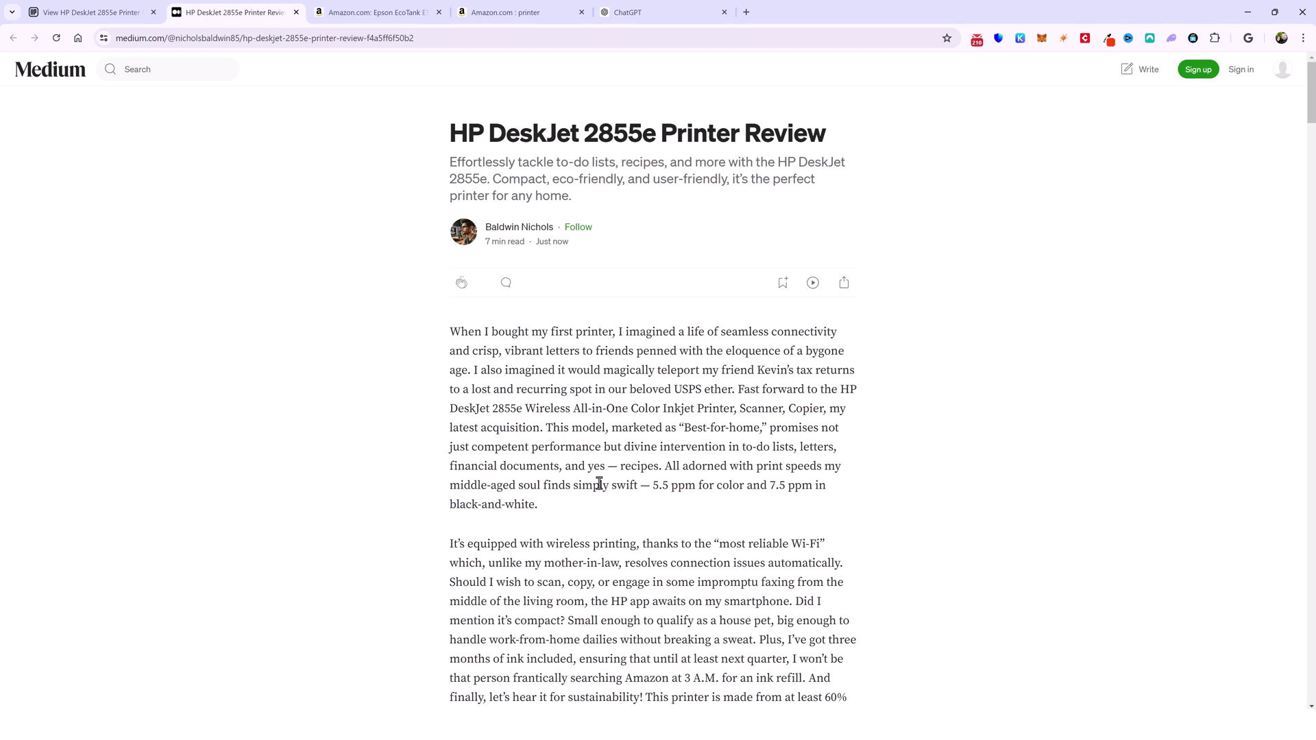
- Return to MedPosterAI and open the campaign creation form in MedPoster Boost
{"action": "left_click", "coordinate": [96, 12]}
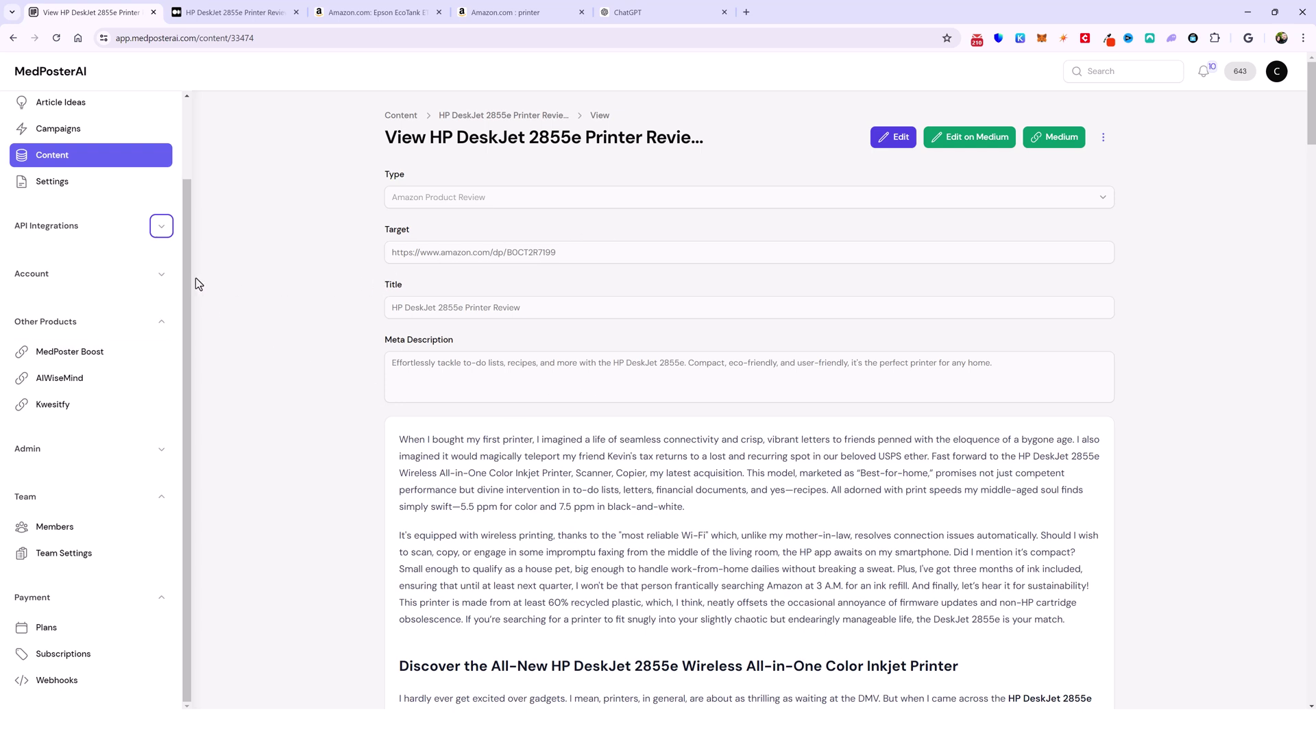
{"action": "left_click", "coordinate": [71, 359]}
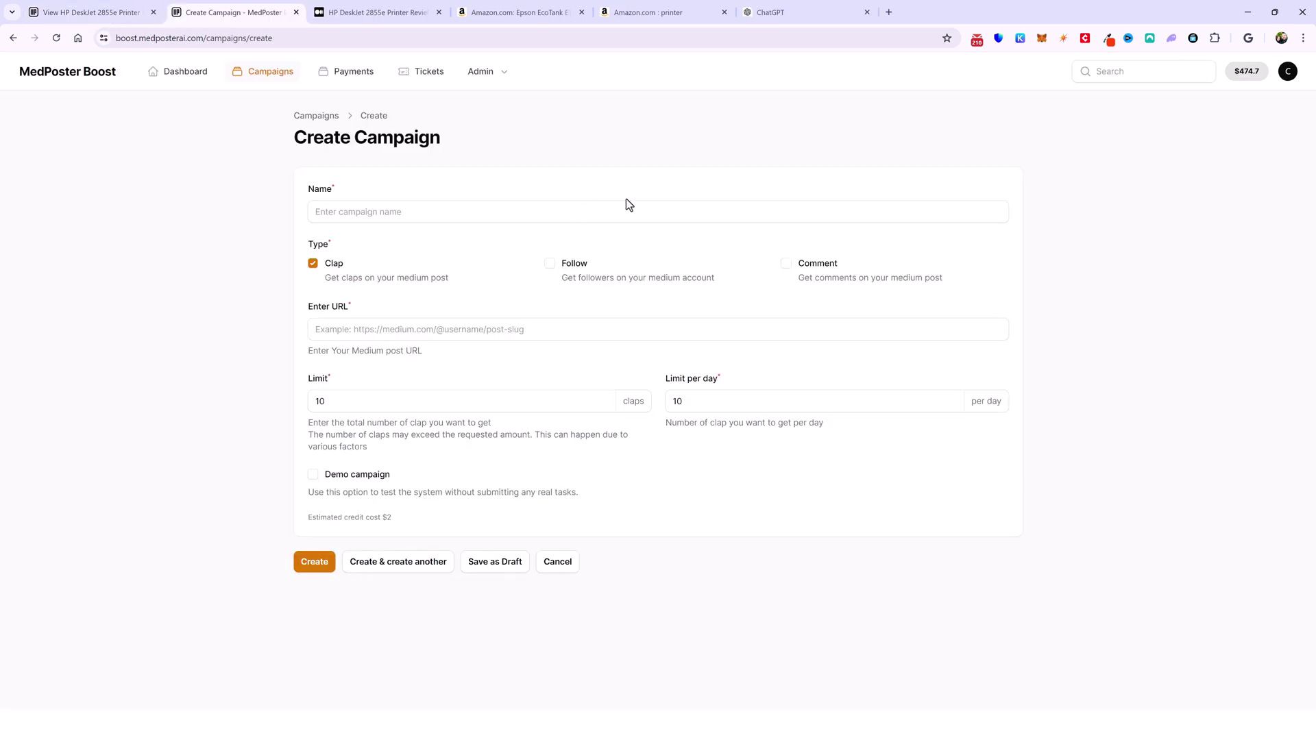
- Name the campaign Printers and add Follow to its types alongside Clap
{"action": "left_click", "coordinate": [386, 212]}
{"action": "type", "text": "Printers"}
{"action": "left_click", "coordinate": [550, 264]}
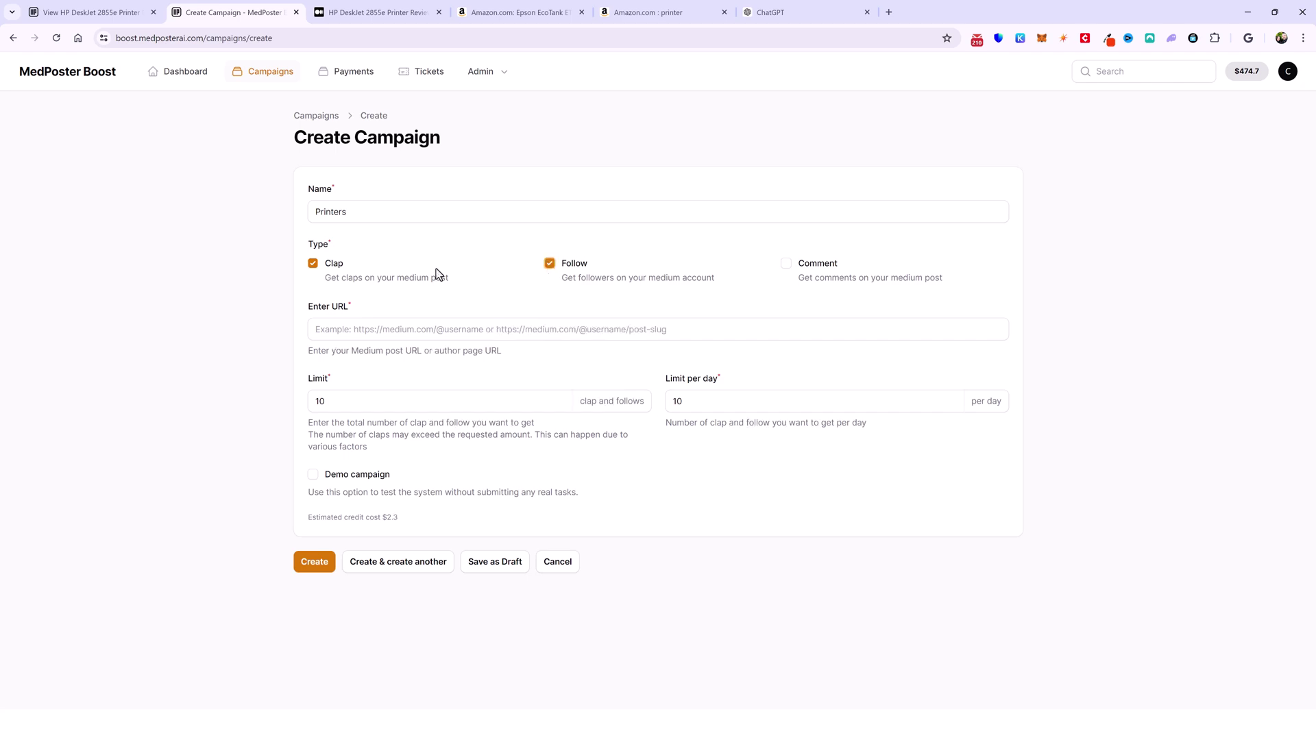
- Copy the article author's Medium profile address and enter it as the campaign URL in MedPoster Boost
{"action": "left_click", "coordinate": [367, 12]}
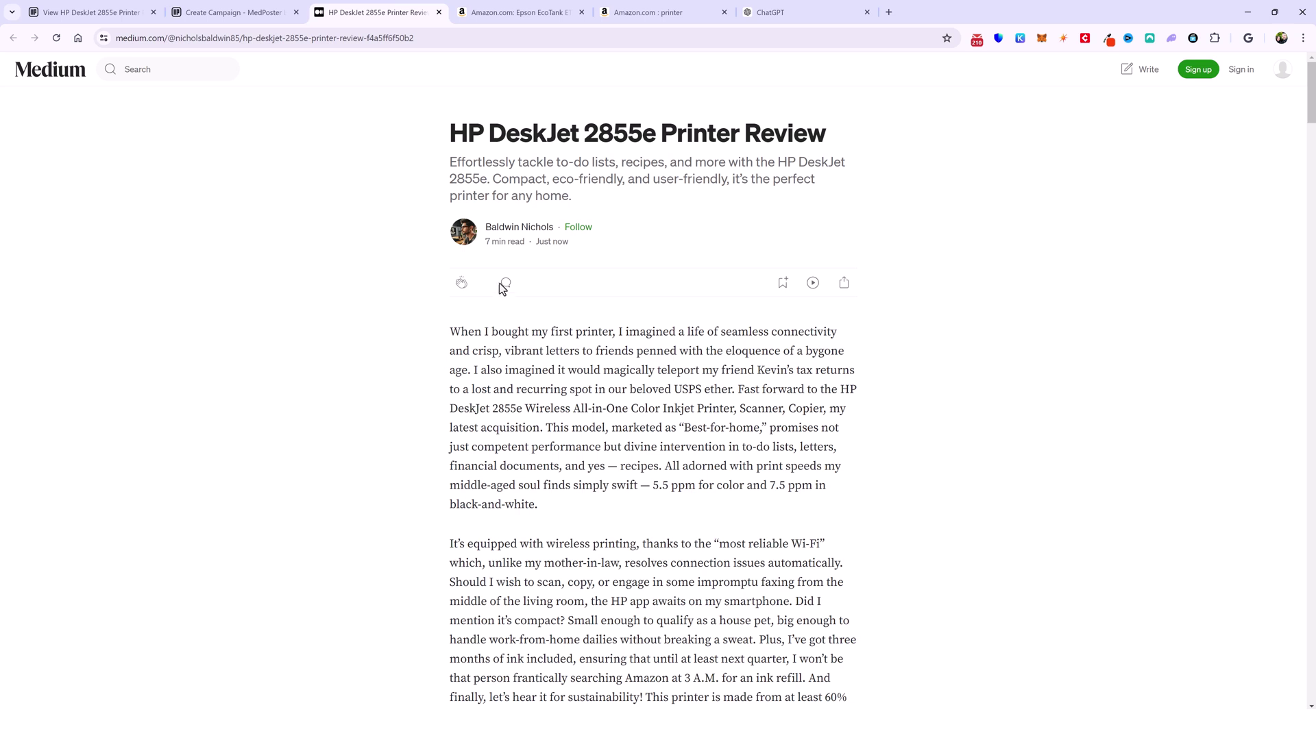
{"action": "left_click", "coordinate": [512, 231]}
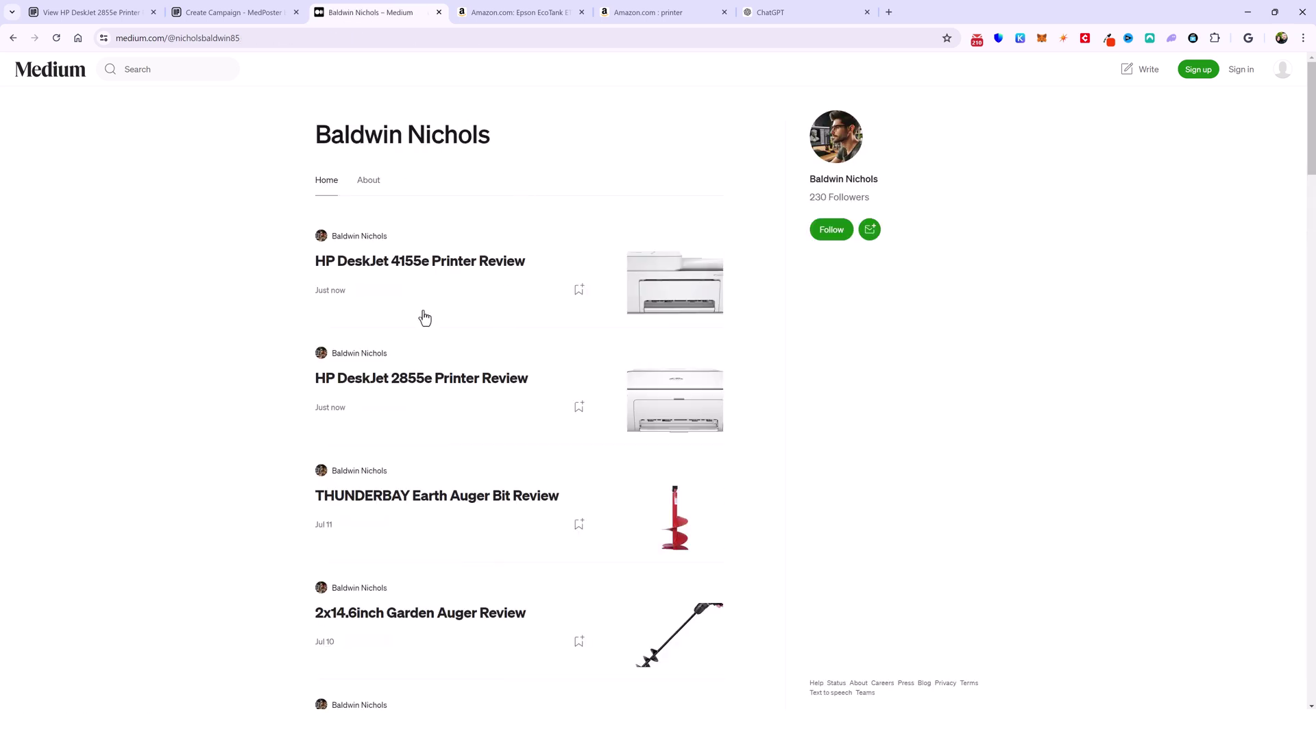
{"action": "left_click", "coordinate": [228, 39]}
{"action": "right_click", "coordinate": [228, 39]}
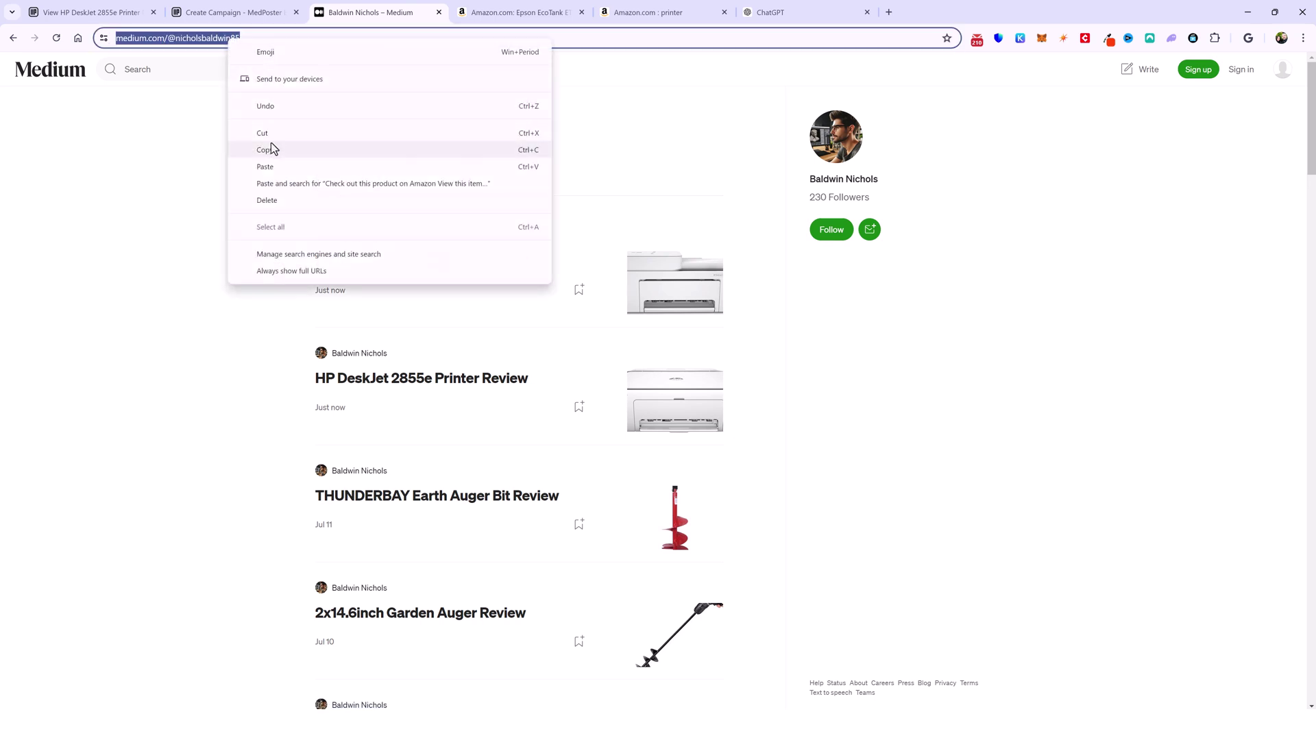
{"action": "left_click", "coordinate": [273, 150]}
{"action": "key", "text": "ctrl+Page_Up"}
{"action": "key", "text": "ctrl+v"}
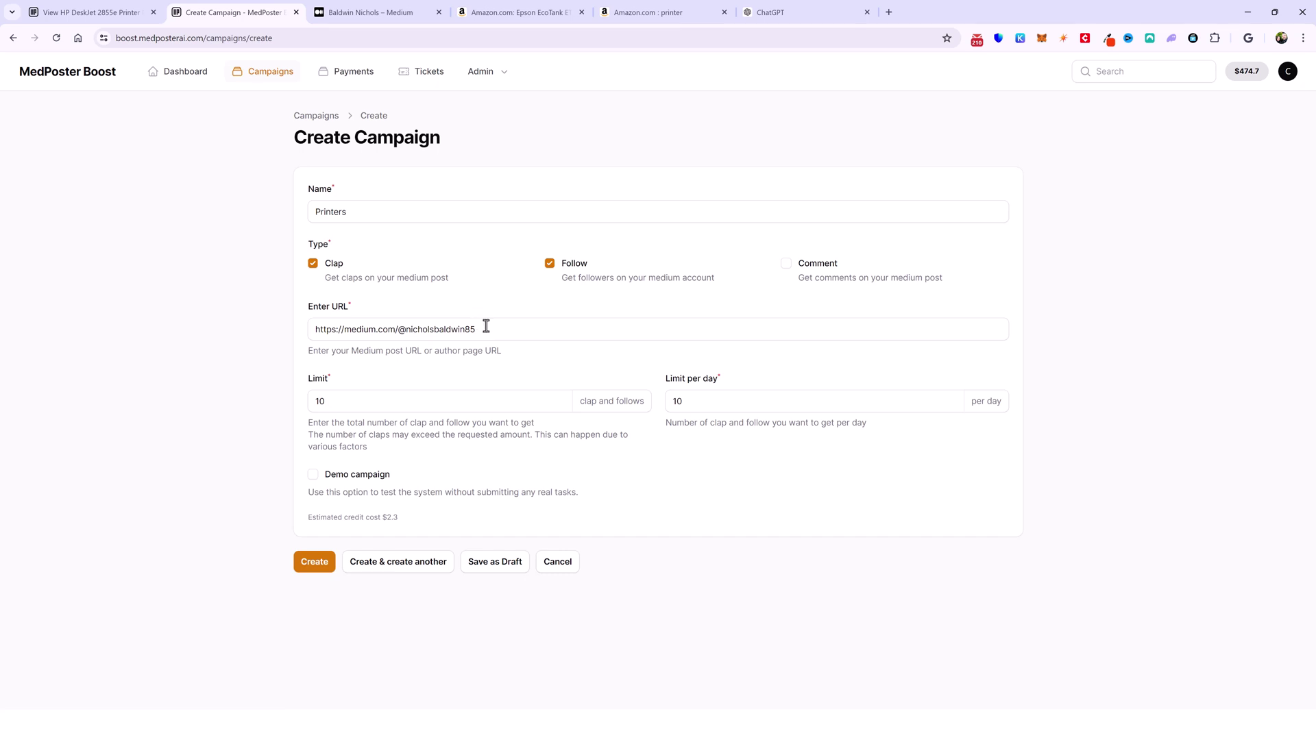
- Set the campaign's total limit to 100 claps and follows, with a limit of 5 per day
{"action": "left_click", "coordinate": [361, 13]}
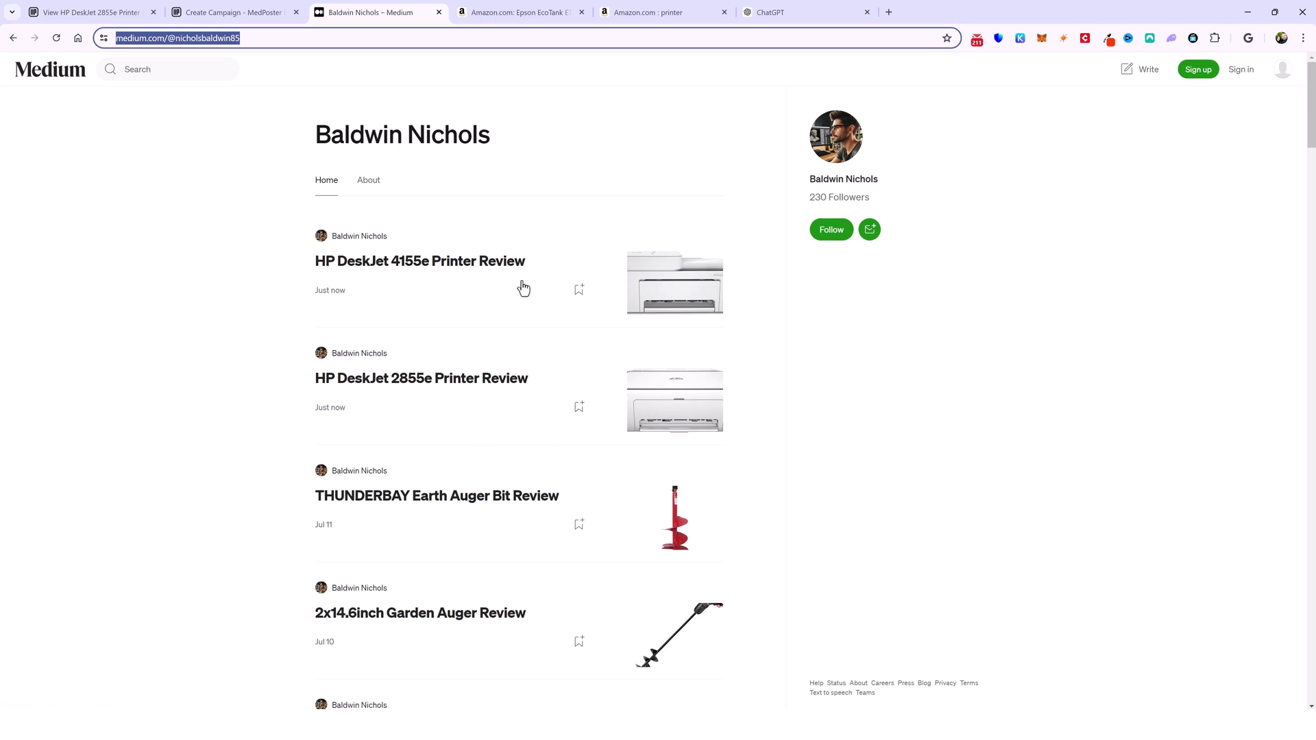
{"action": "left_click", "coordinate": [211, 12]}
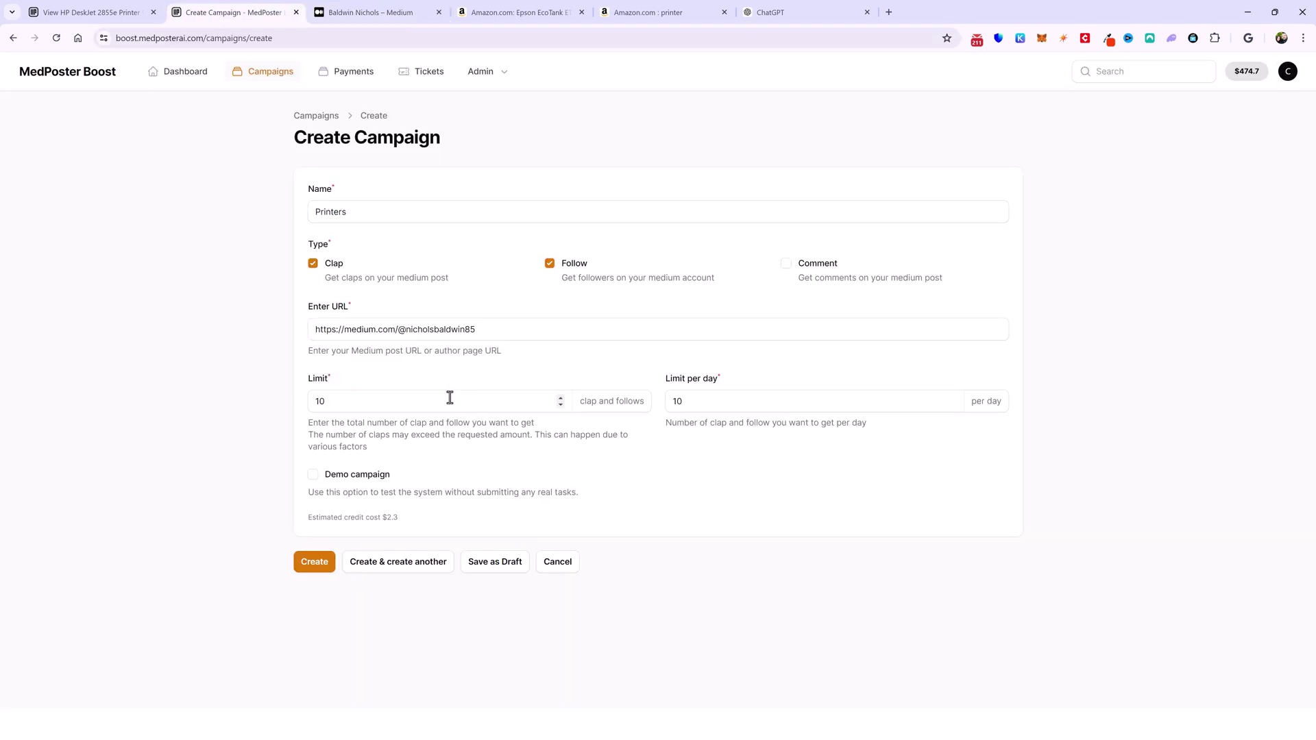
{"action": "left_click_drag", "start_coordinate": [330, 403], "coordinate": [286, 402]}
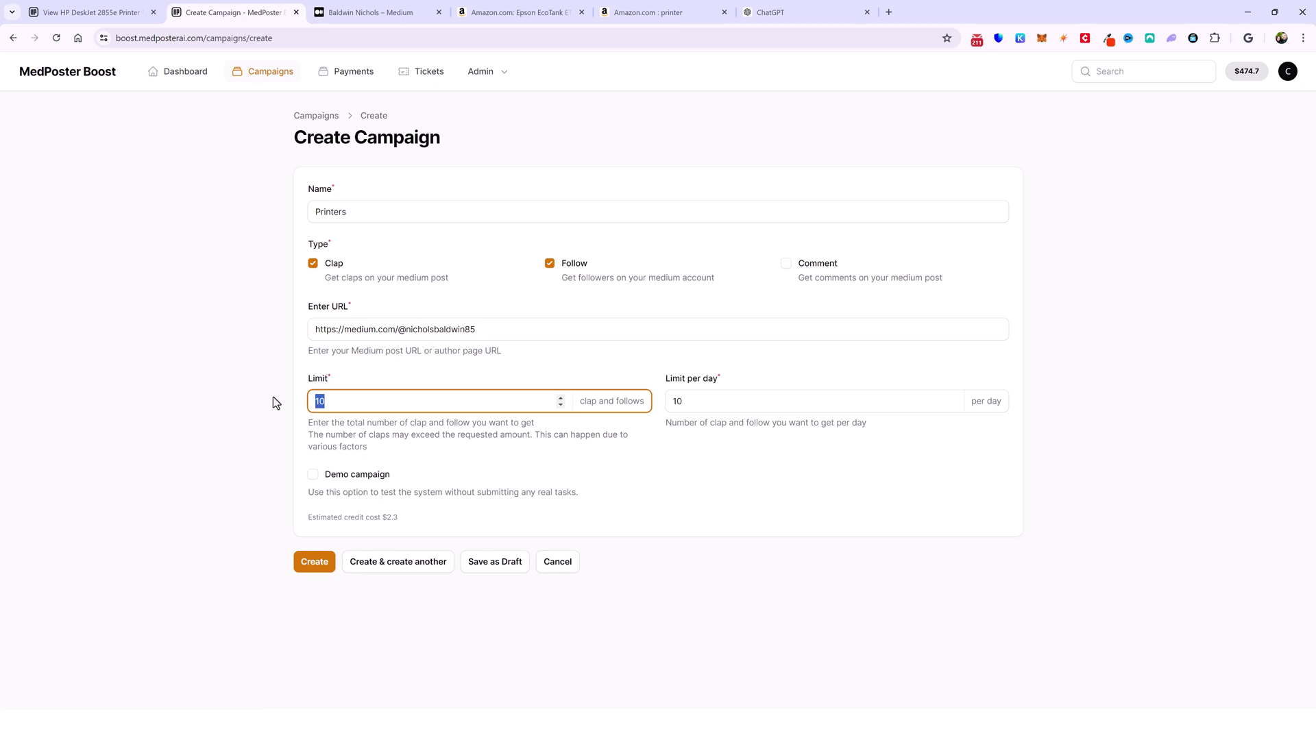
{"action": "left_click_drag", "start_coordinate": [689, 401], "coordinate": [662, 404]}
{"action": "left_click", "coordinate": [1073, 394]}
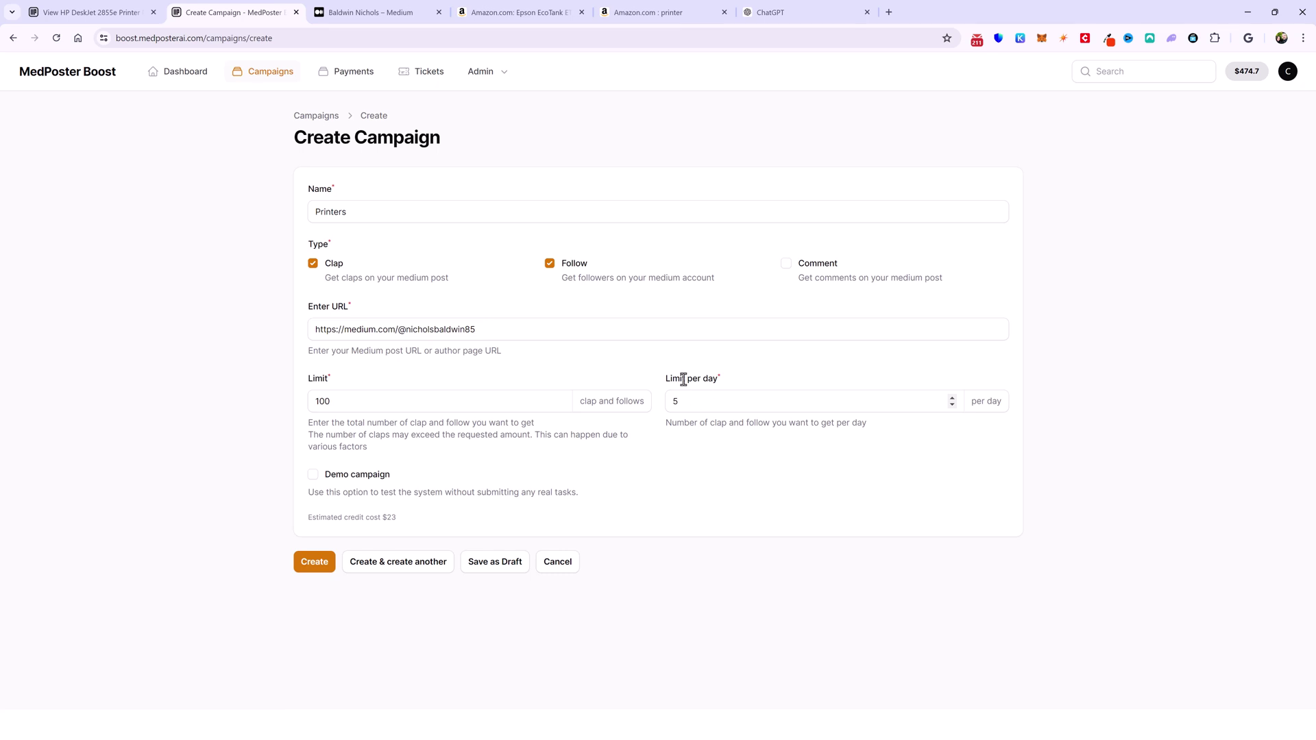
- Review the author's Medium article list and the Google results for that profile's indexed pages
{"action": "left_click", "coordinate": [377, 12]}
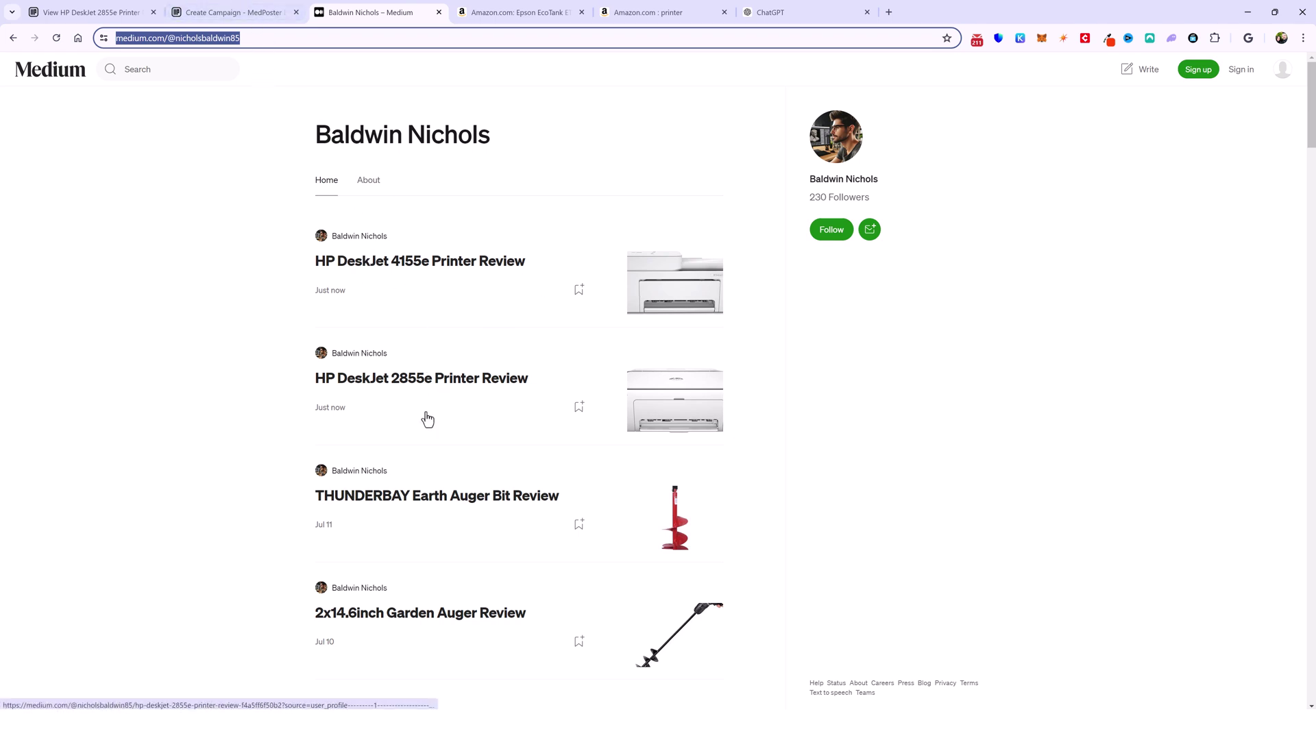
{"action": "left_click", "coordinate": [261, 17]}
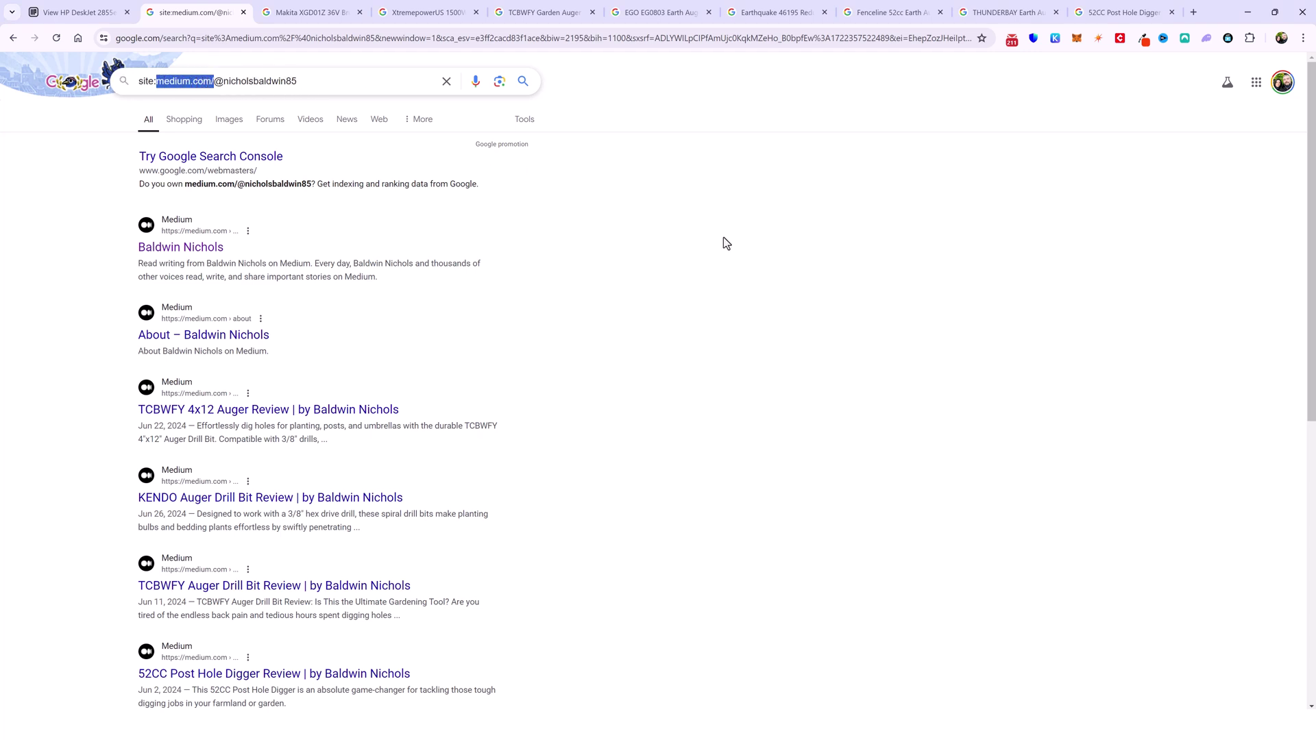
{"action": "scroll", "coordinate": [279, 336], "scroll_direction": "down", "scroll_amount": 8}
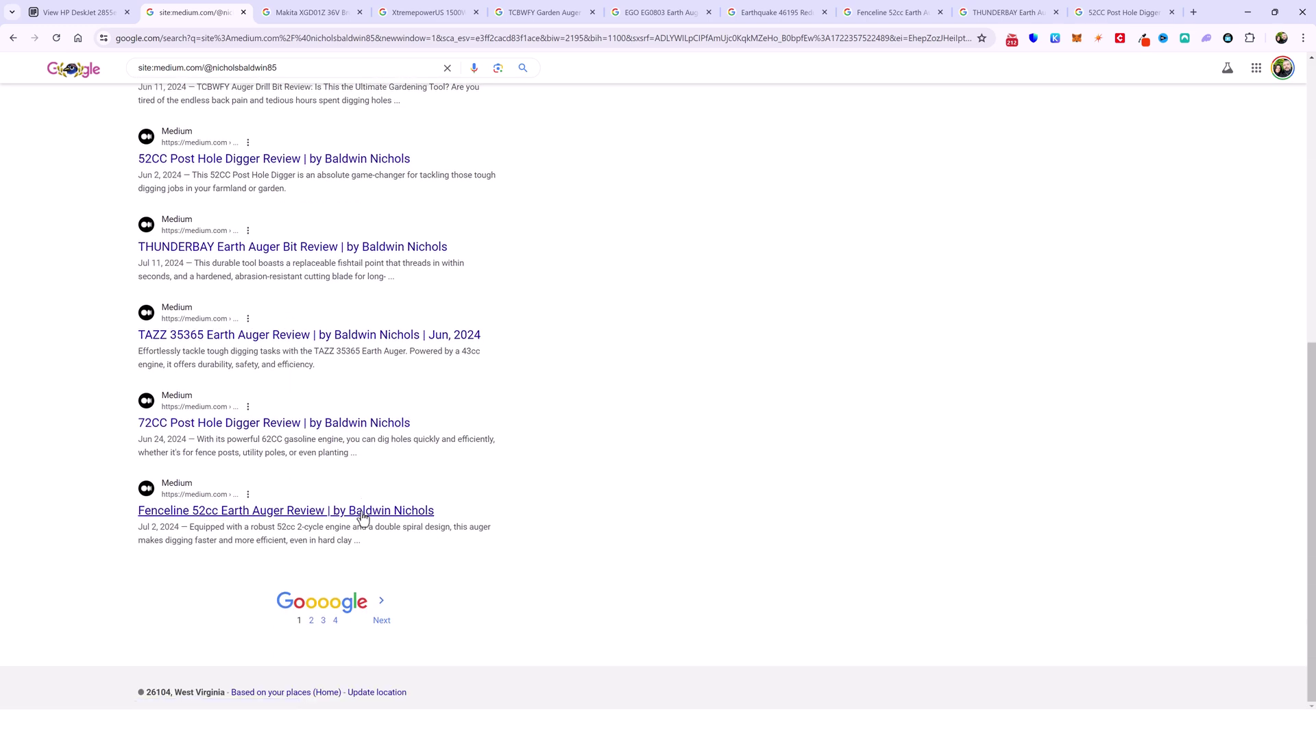
{"action": "scroll", "coordinate": [330, 416], "scroll_direction": "up", "scroll_amount": 10}
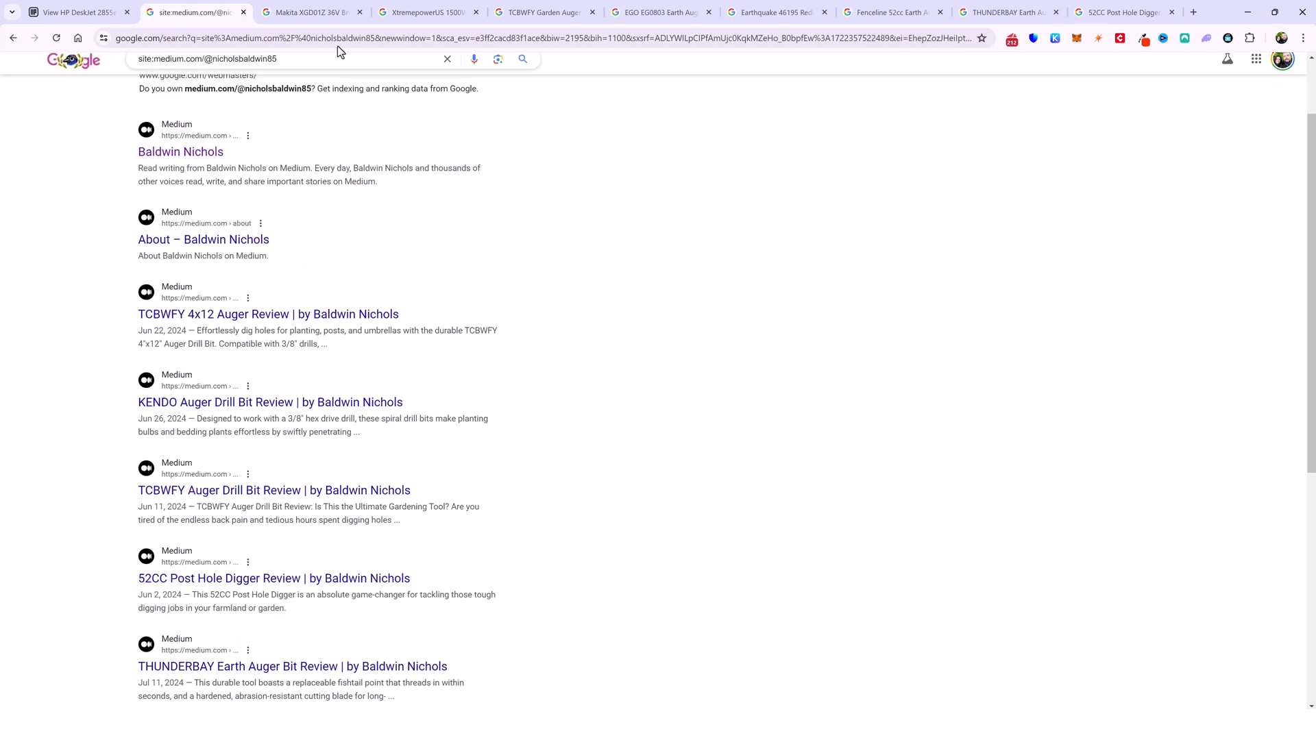
- Check where the Medium review ranks for Makita XGD01Z 36V Brushless Earth Auger Review, and close the Makita and XtremepowerUS searches
{"action": "left_click", "coordinate": [311, 12]}
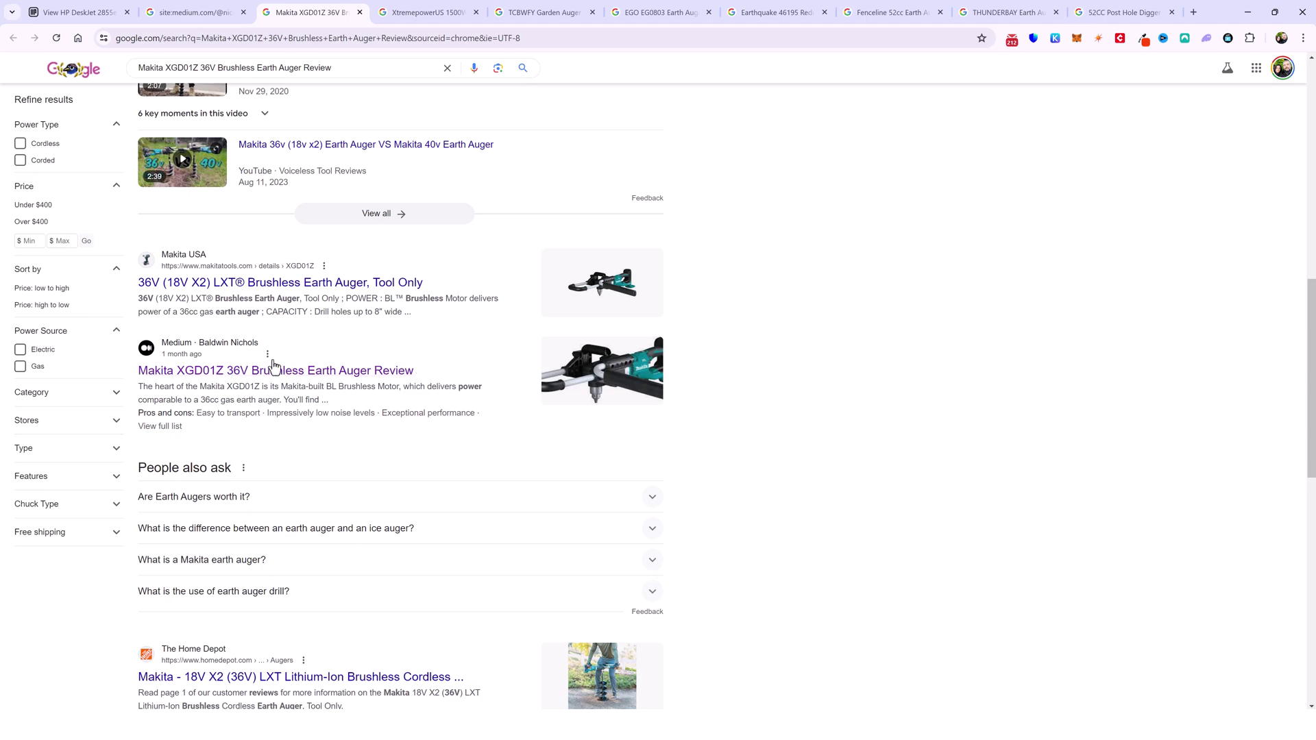
{"action": "scroll", "coordinate": [253, 368], "scroll_direction": "up", "scroll_amount": 10}
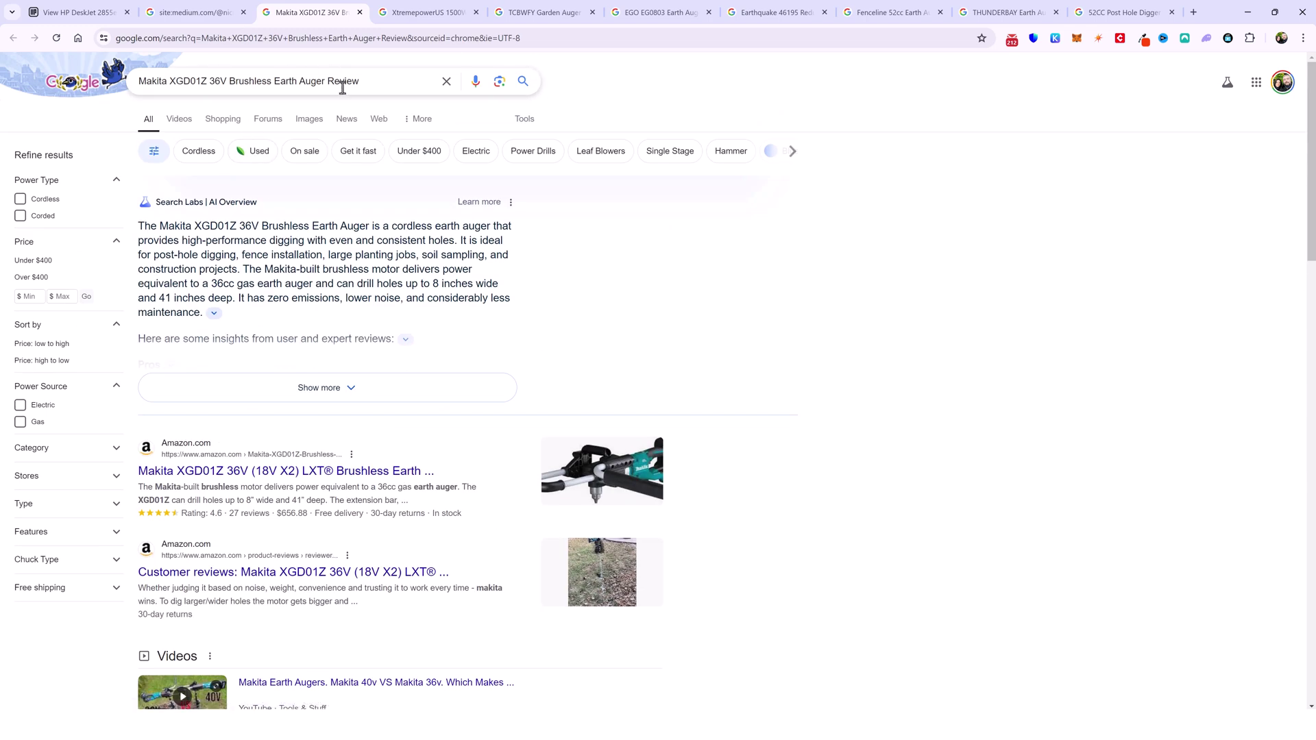
{"action": "scroll", "coordinate": [250, 364], "scroll_direction": "down", "scroll_amount": 9}
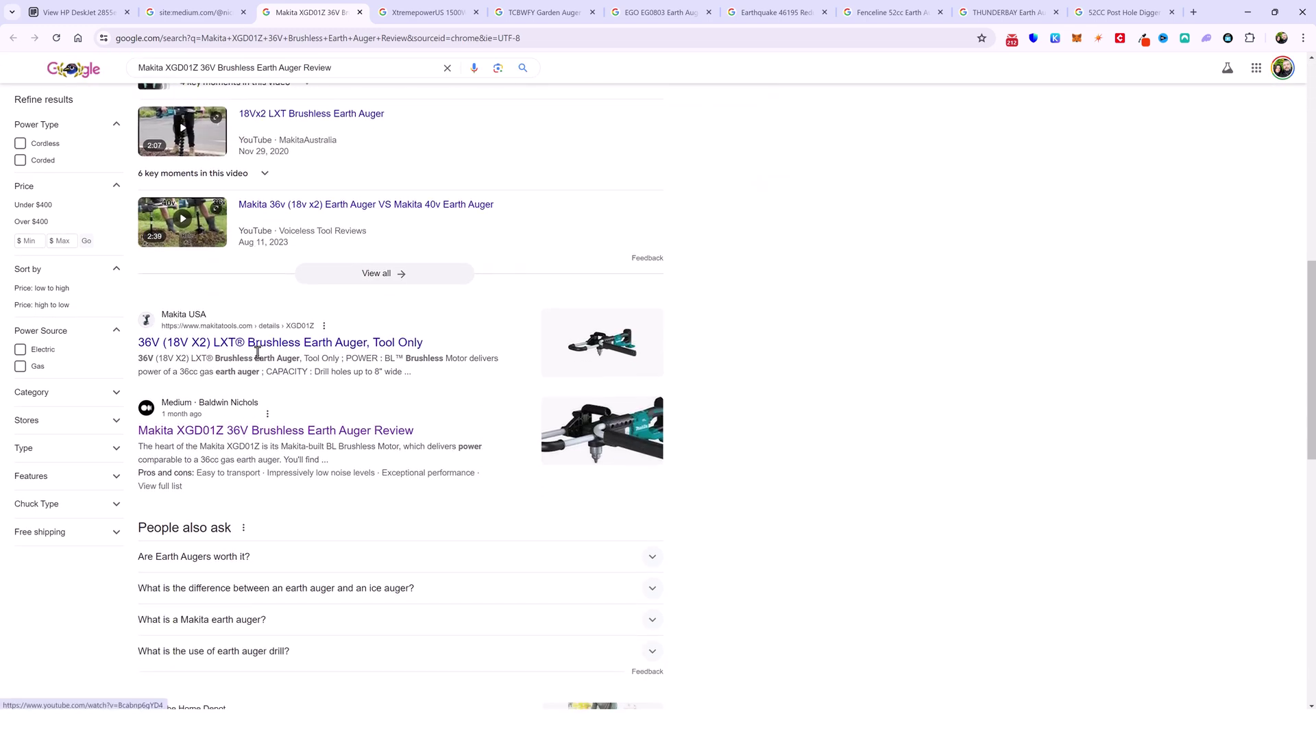
{"action": "left_click", "coordinate": [360, 12]}
{"action": "left_click", "coordinate": [360, 12]}
- Locate the author's Medium reviews in the Google results for the TCBWFY Garden Auger Drill Bit and EGO EG0803 Earth Auger Kit
{"action": "left_click", "coordinate": [315, 12]}
{"action": "scroll", "coordinate": [278, 275], "scroll_direction": "down", "scroll_amount": 9}
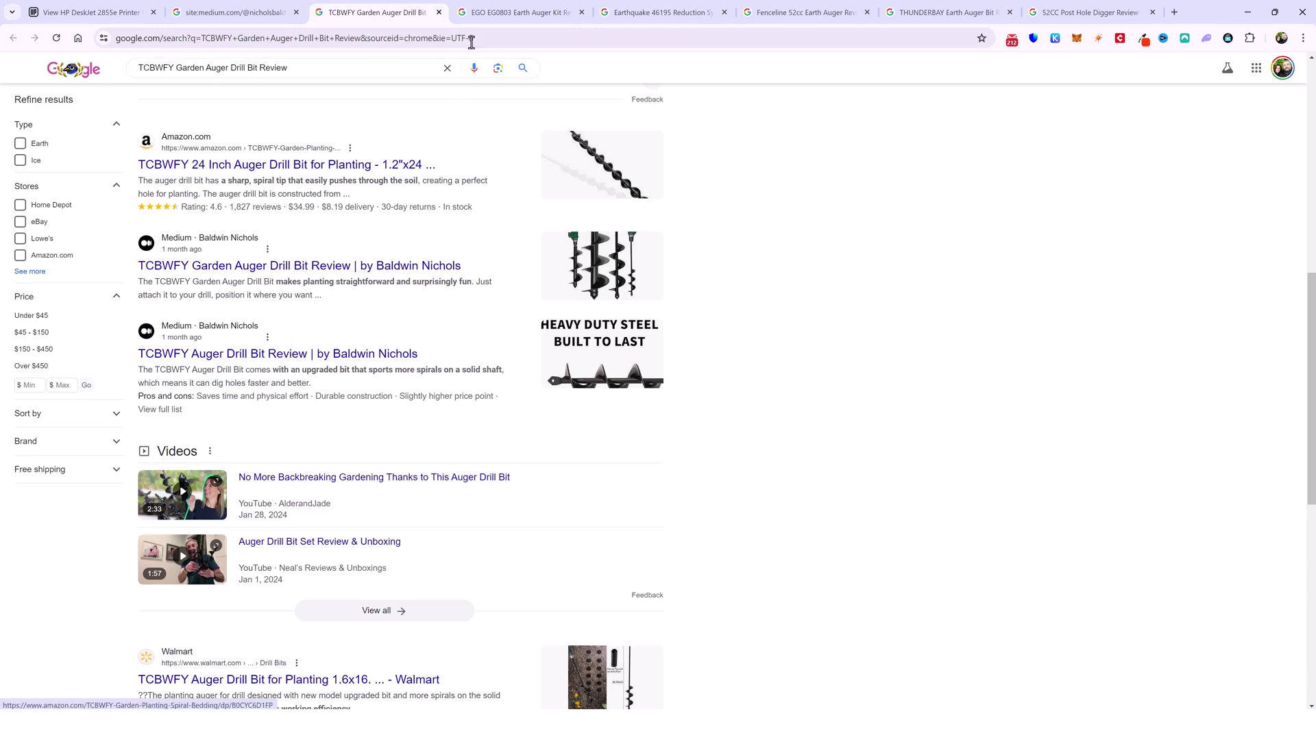
{"action": "left_click", "coordinate": [480, 12]}
{"action": "scroll", "coordinate": [400, 353], "scroll_direction": "down", "scroll_amount": 5}
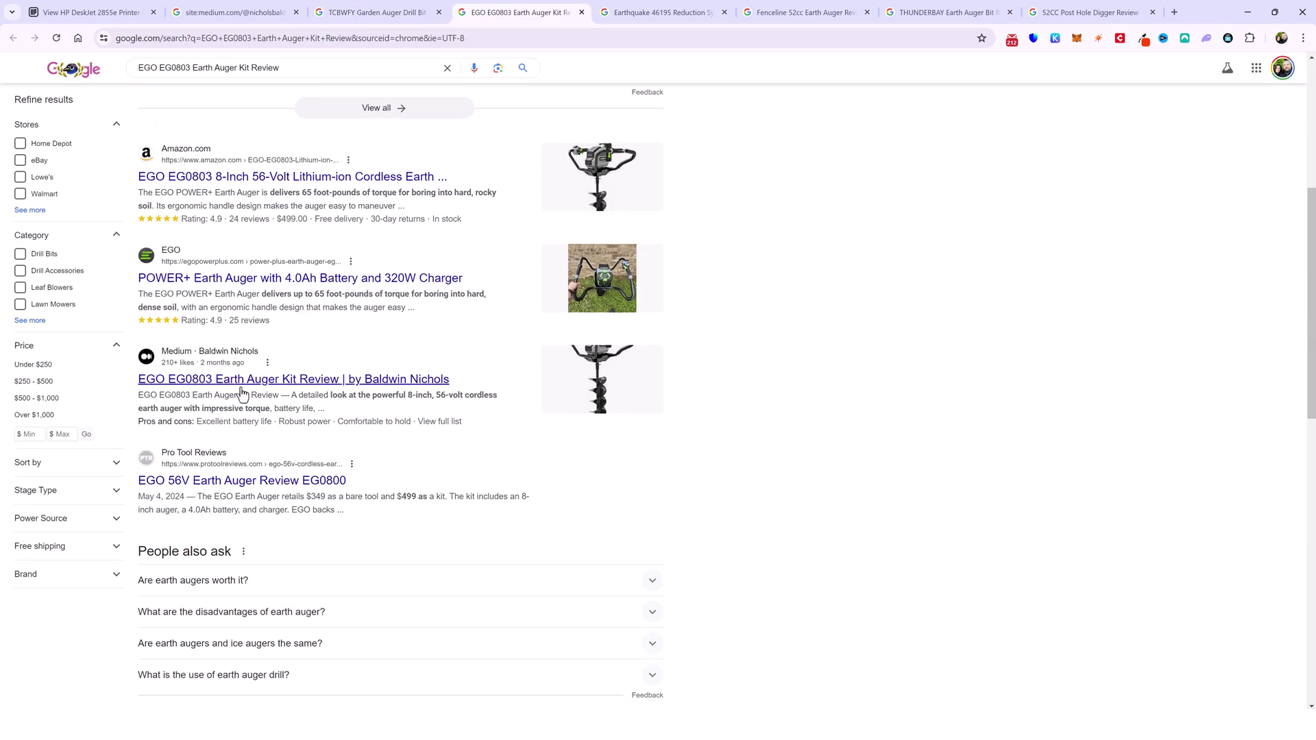
- Find the author's Medium reviews in the Earthquake 46195, Fenceline 52cc Earth Auger and THUNDERBAY Earth Auger Bit search results
{"action": "left_click", "coordinate": [651, 13]}
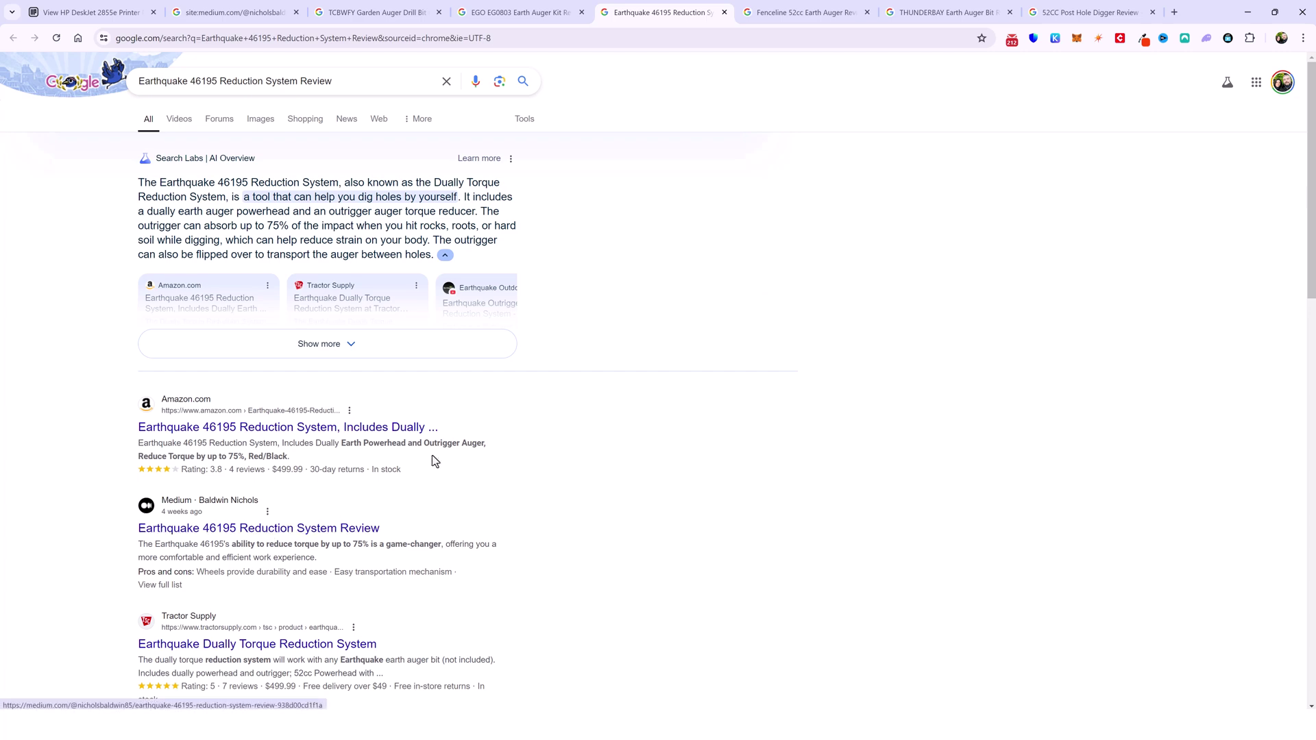
{"action": "left_click", "coordinate": [770, 18]}
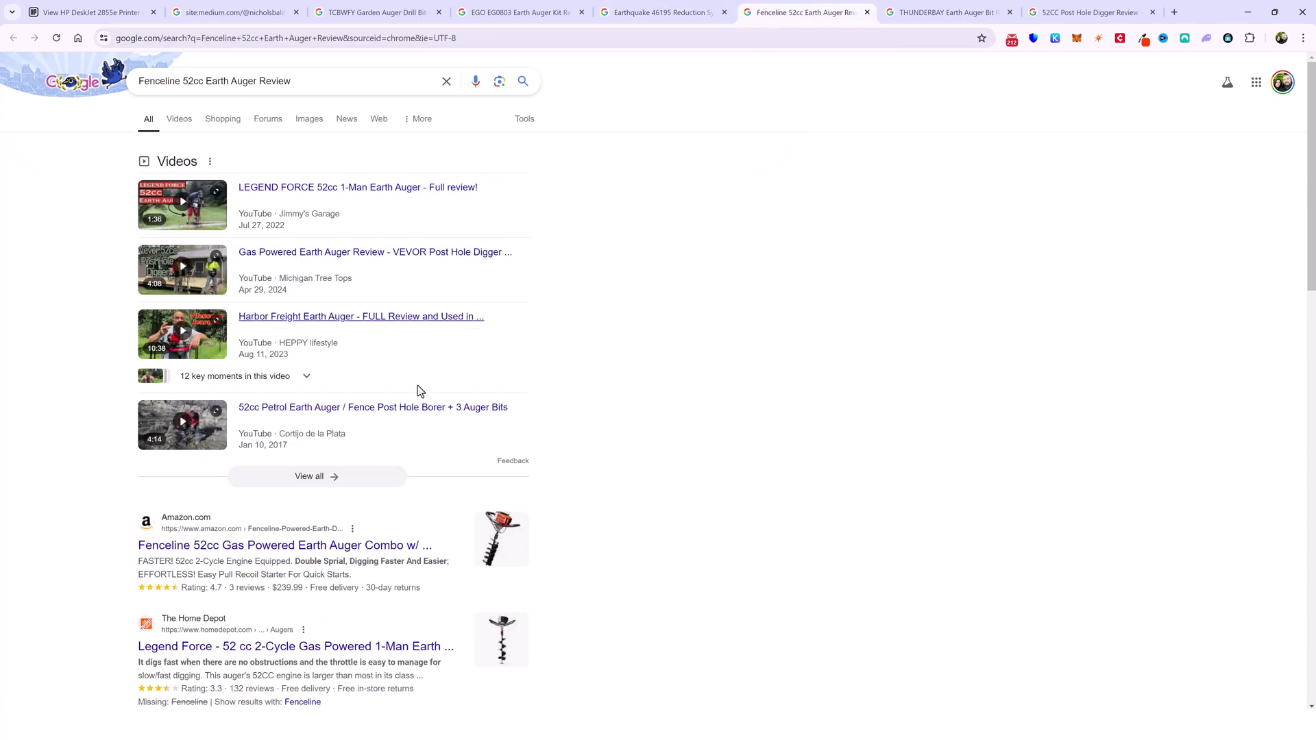
{"action": "scroll", "coordinate": [455, 368], "scroll_direction": "down", "scroll_amount": 4}
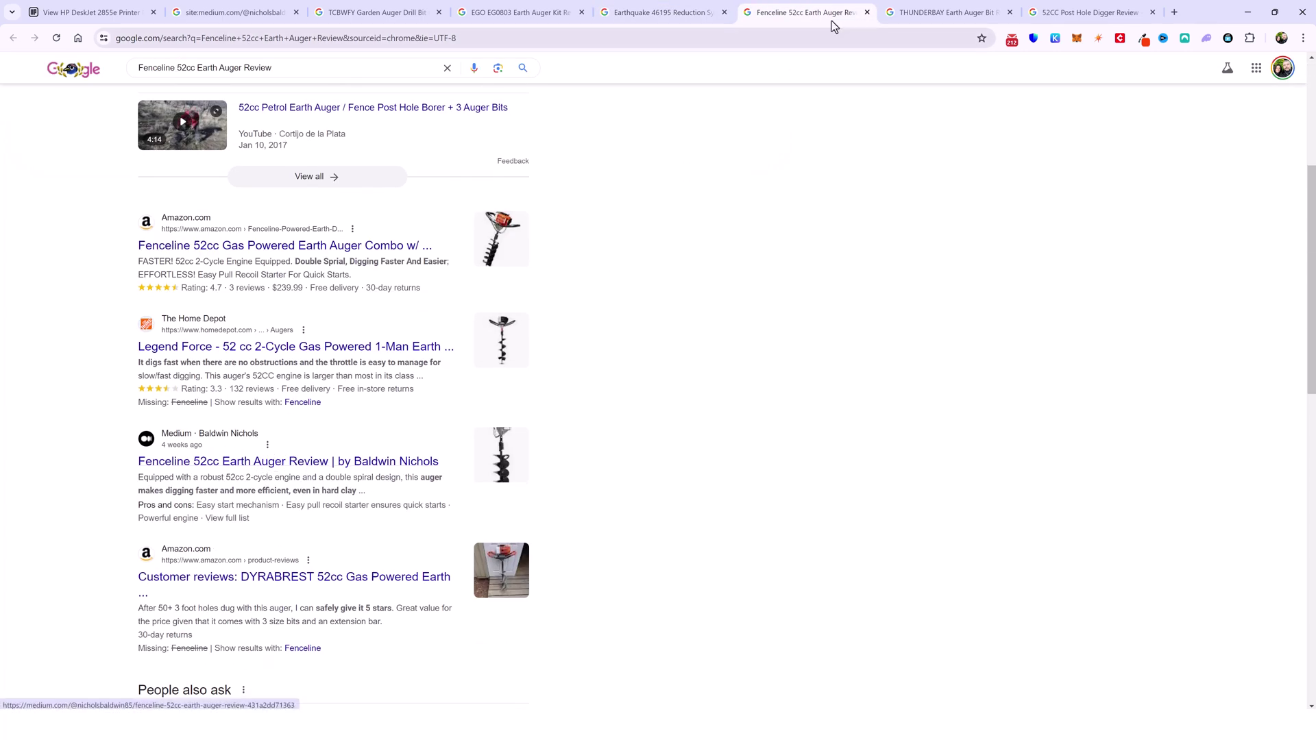
{"action": "left_click", "coordinate": [891, 16]}
{"action": "scroll", "coordinate": [336, 327], "scroll_direction": "down", "scroll_amount": 13}
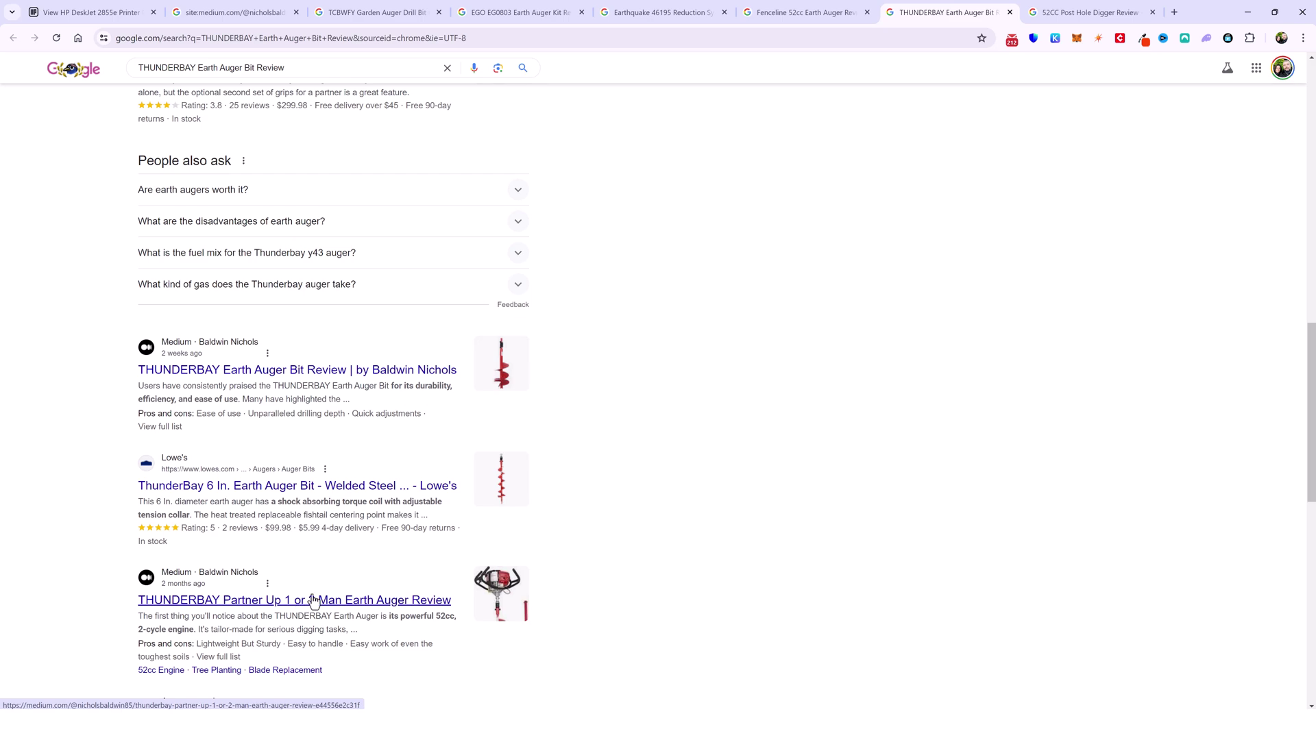
- Examine the Google results for 52CC Post Hole Digger Review to find the author's Medium articles
{"action": "key", "text": "ctrl+Tab"}
{"action": "scroll", "coordinate": [279, 332], "scroll_direction": "up", "scroll_amount": 7}
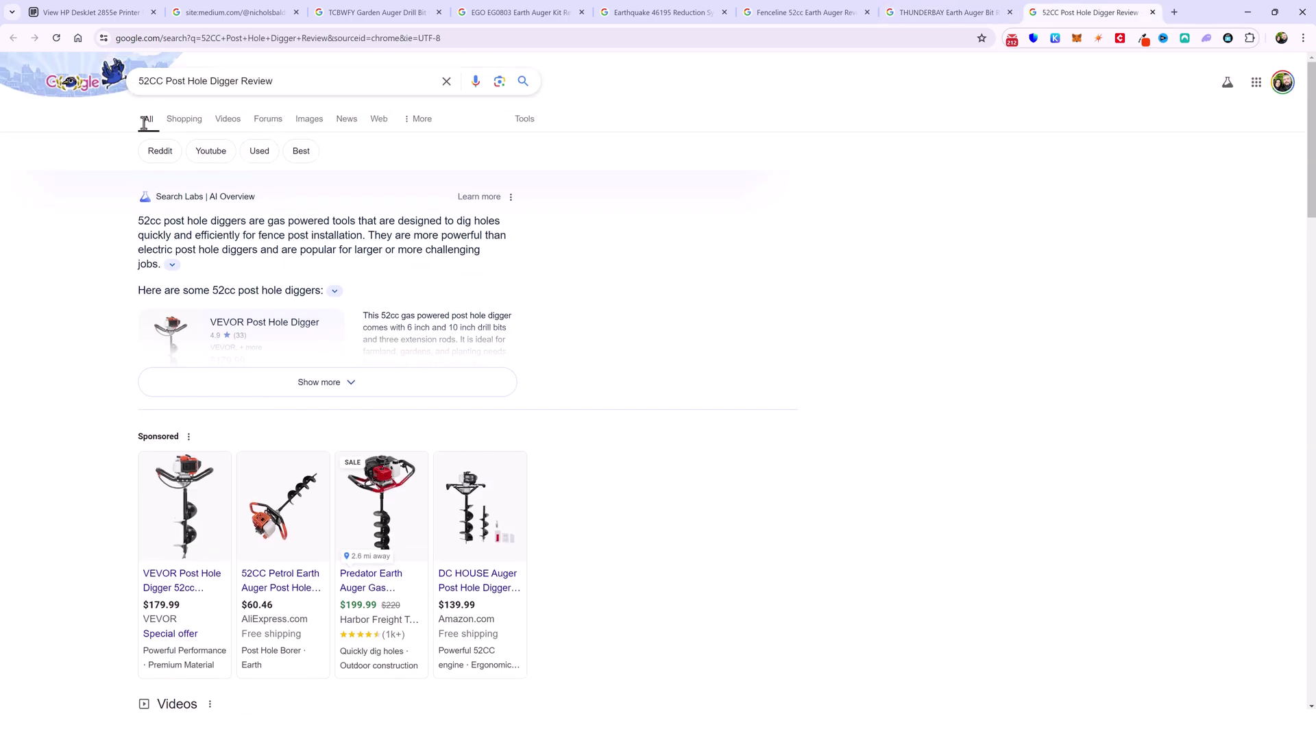
{"action": "scroll", "coordinate": [168, 442], "scroll_direction": "down", "scroll_amount": 13}
{"action": "scroll", "coordinate": [263, 369], "scroll_direction": "down", "scroll_amount": 9}
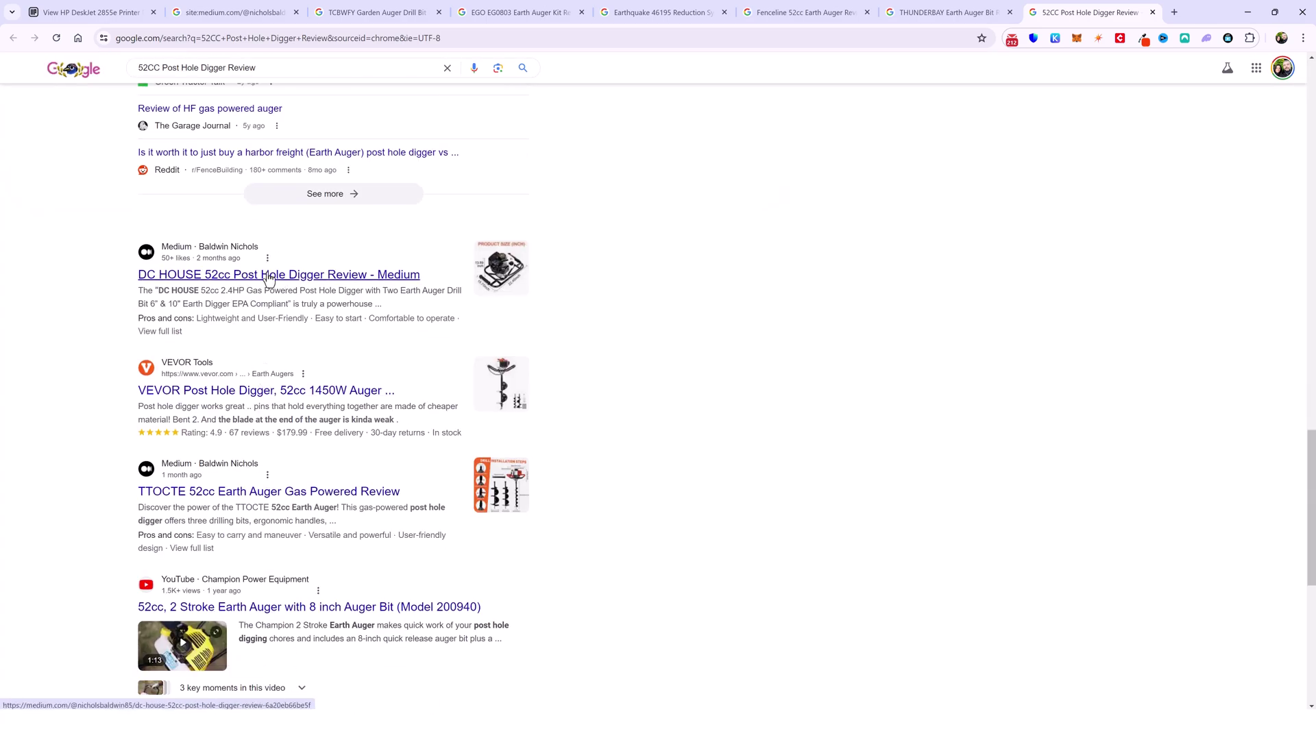
- Close the TCBWFY, EGO EG0803 and Earthquake 46195 search pages
{"action": "left_click", "coordinate": [438, 13]}
{"action": "left_click", "coordinate": [439, 12]}
{"action": "left_click", "coordinate": [439, 12]}
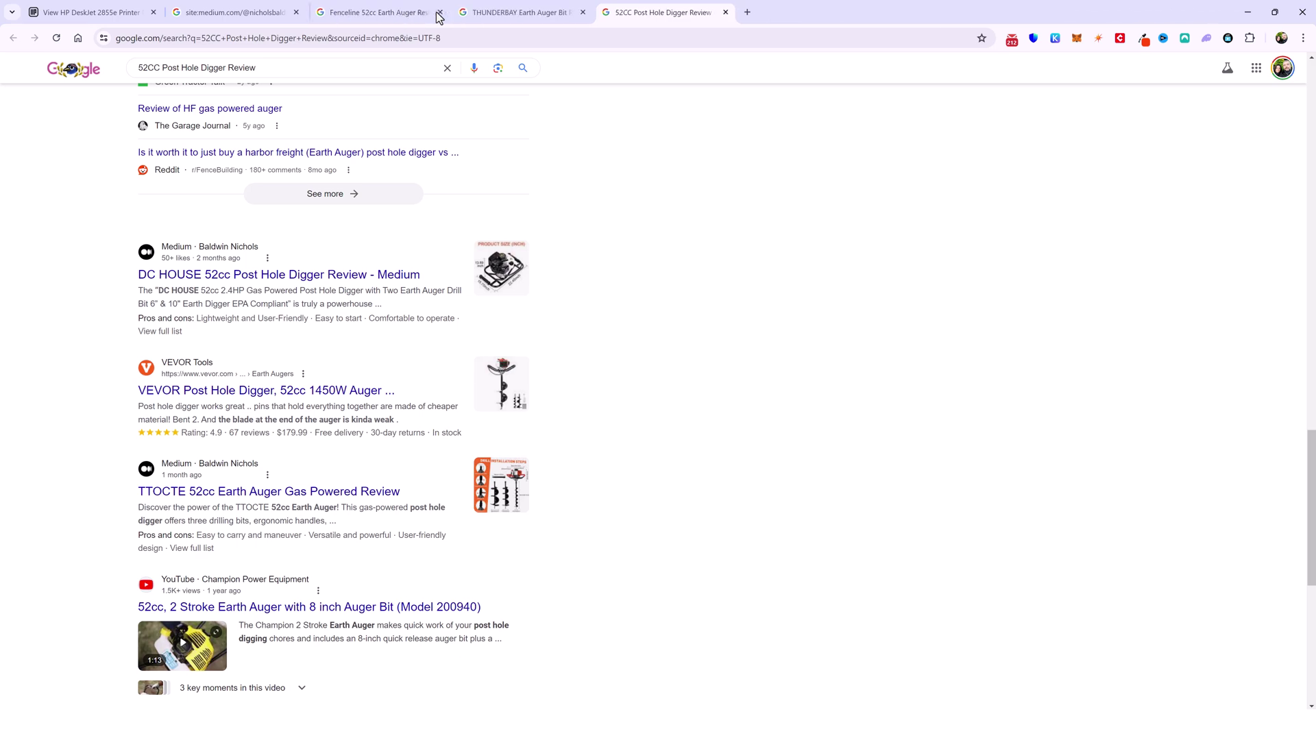